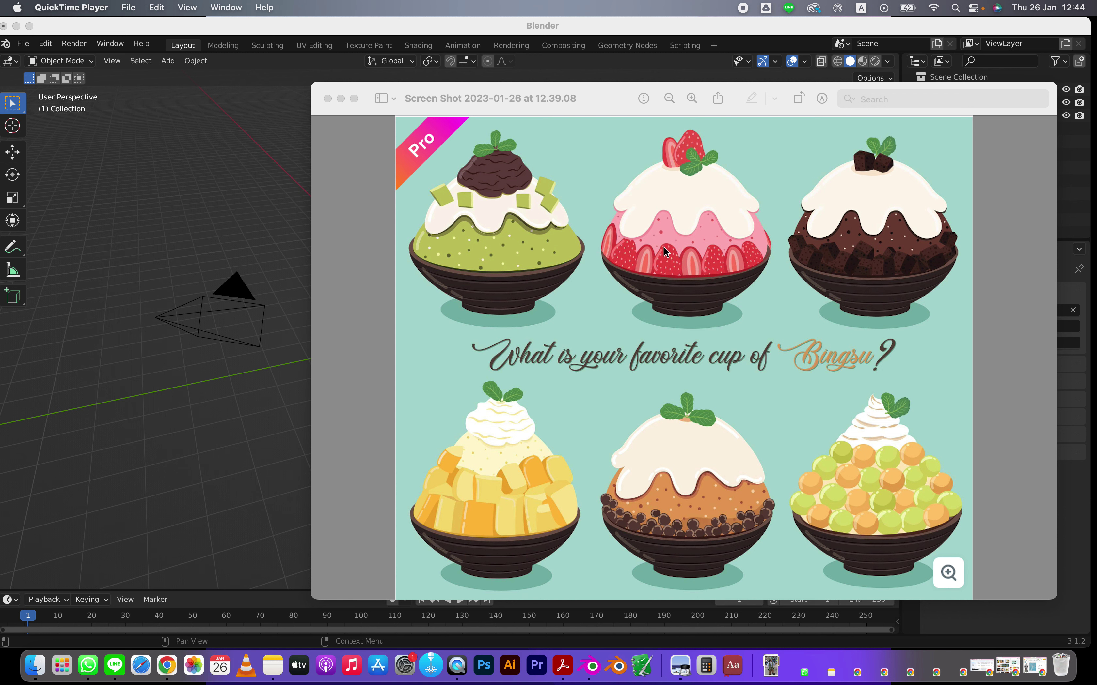
Step: Switch from the bingsu reference image to Blender and add a UV sphere at the scene's origin
drag(612, 110, 619, 109)
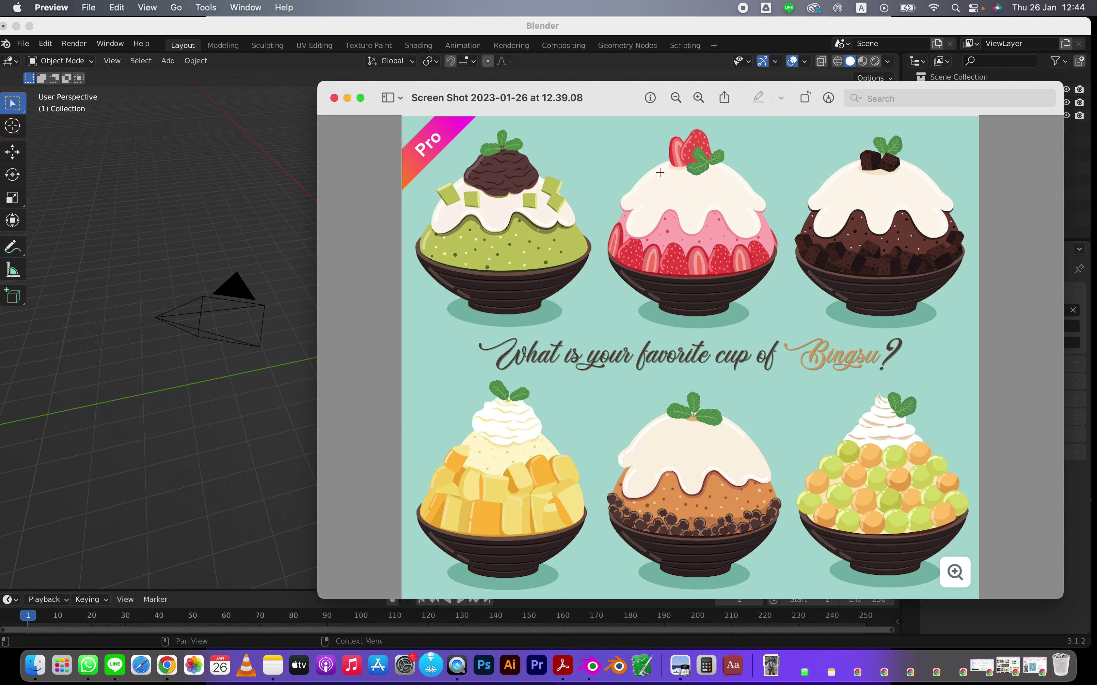
click(438, 32)
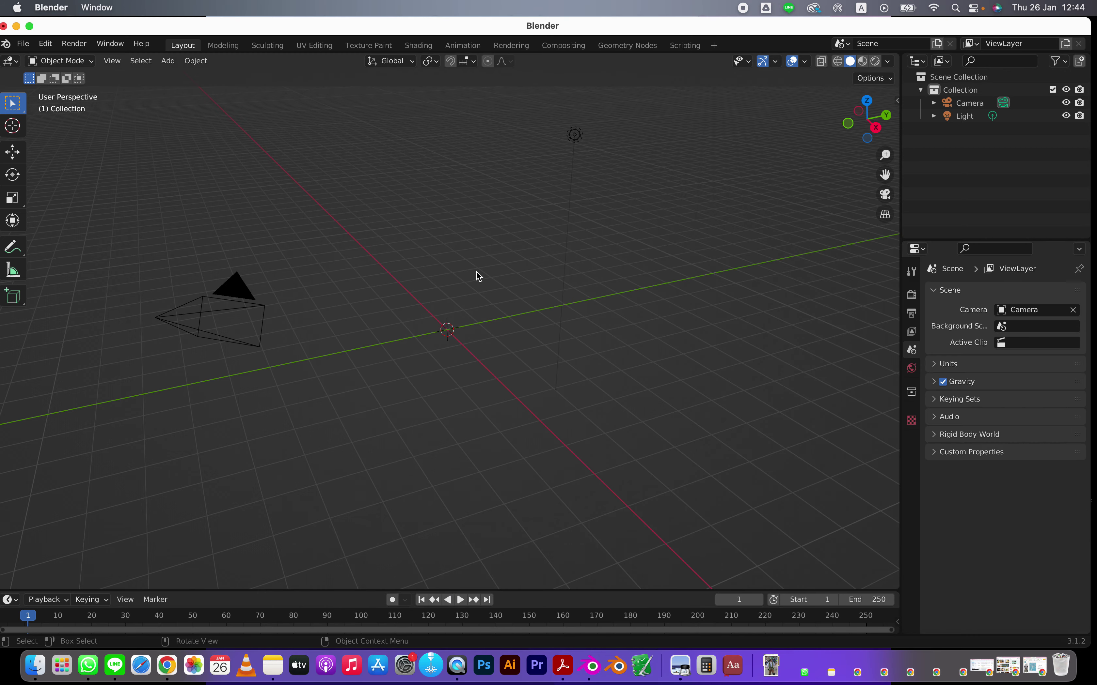
key(shift+a)
mouse_move(337, 222)
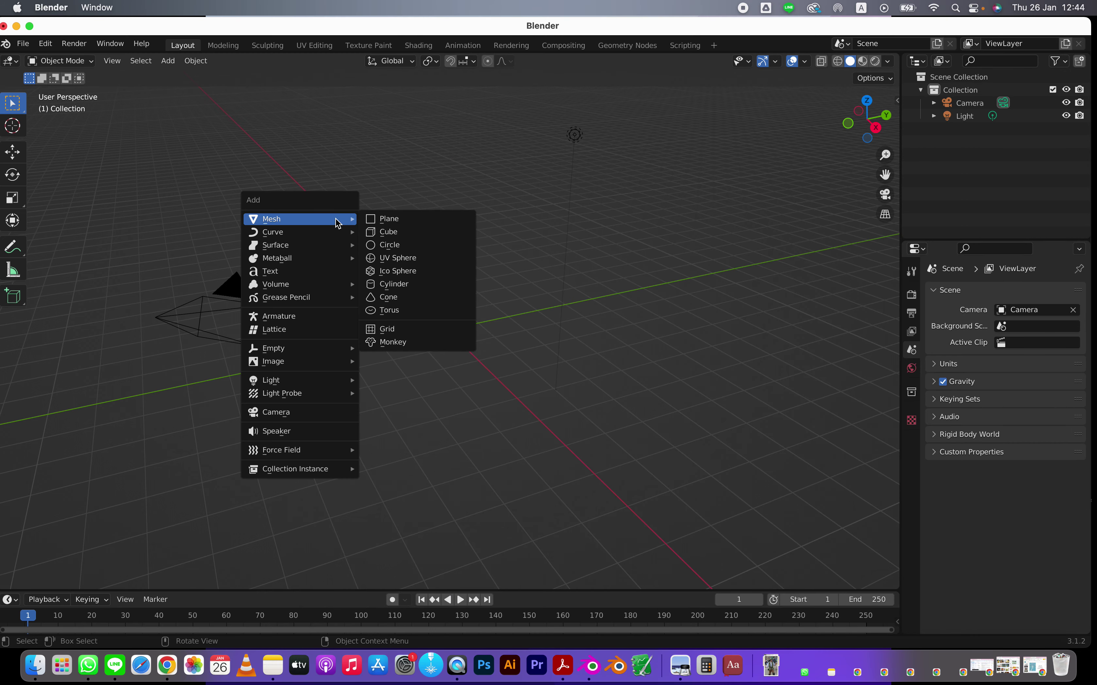
click(404, 258)
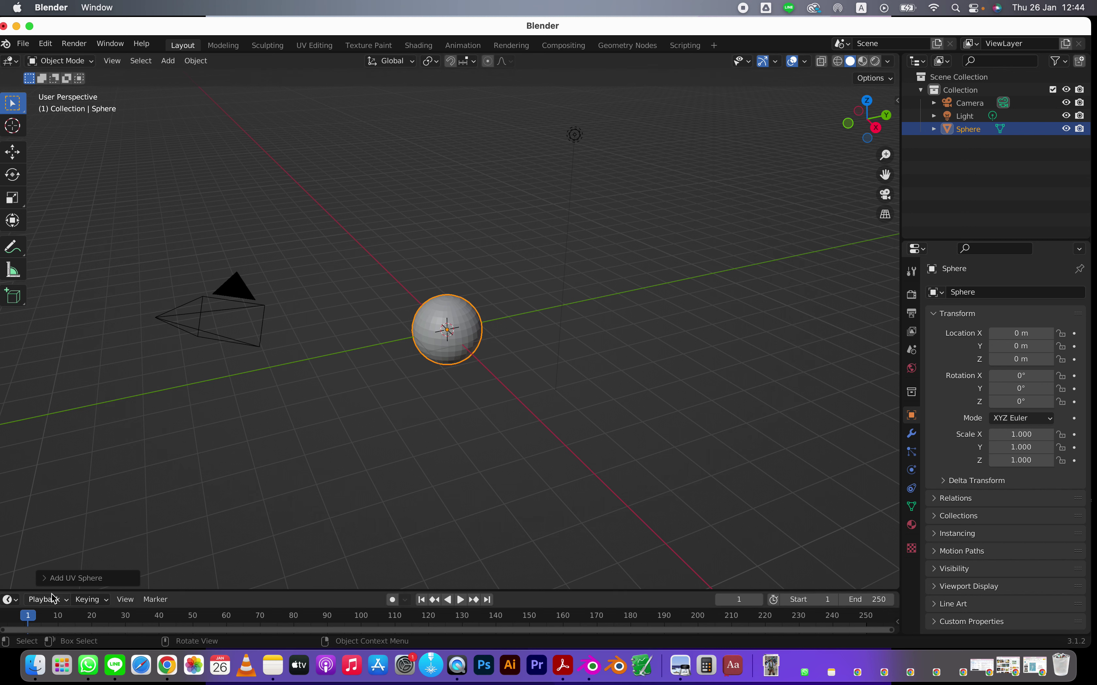
Step: Set the new UV sphere to 8 segments and 6 rings
click(46, 579)
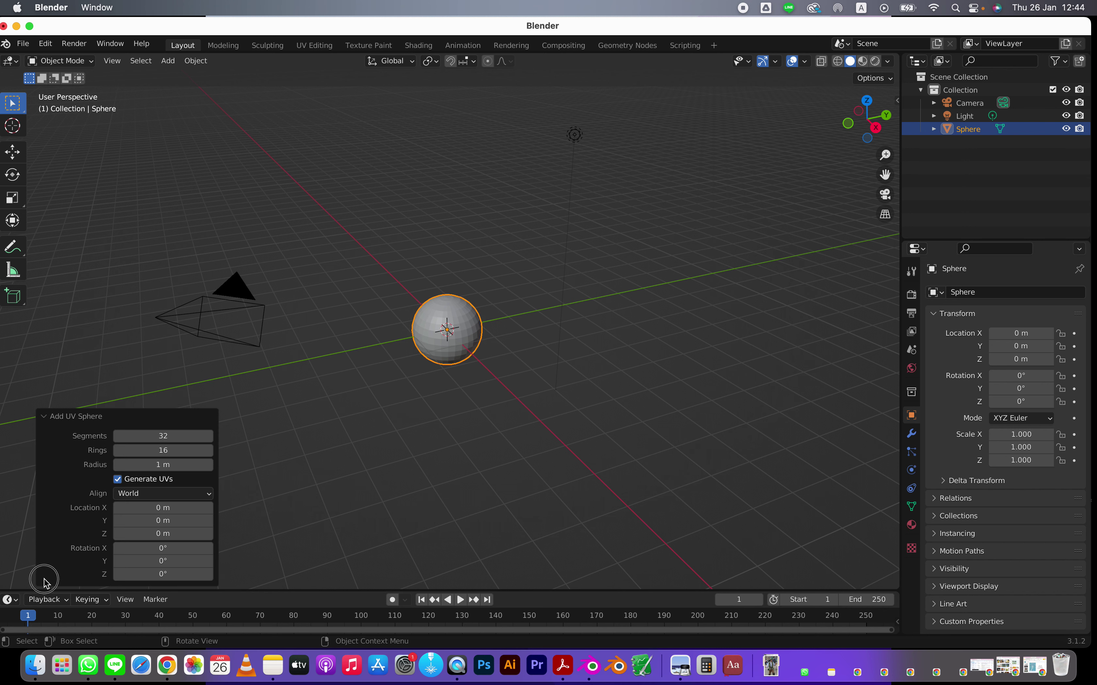
click(156, 436)
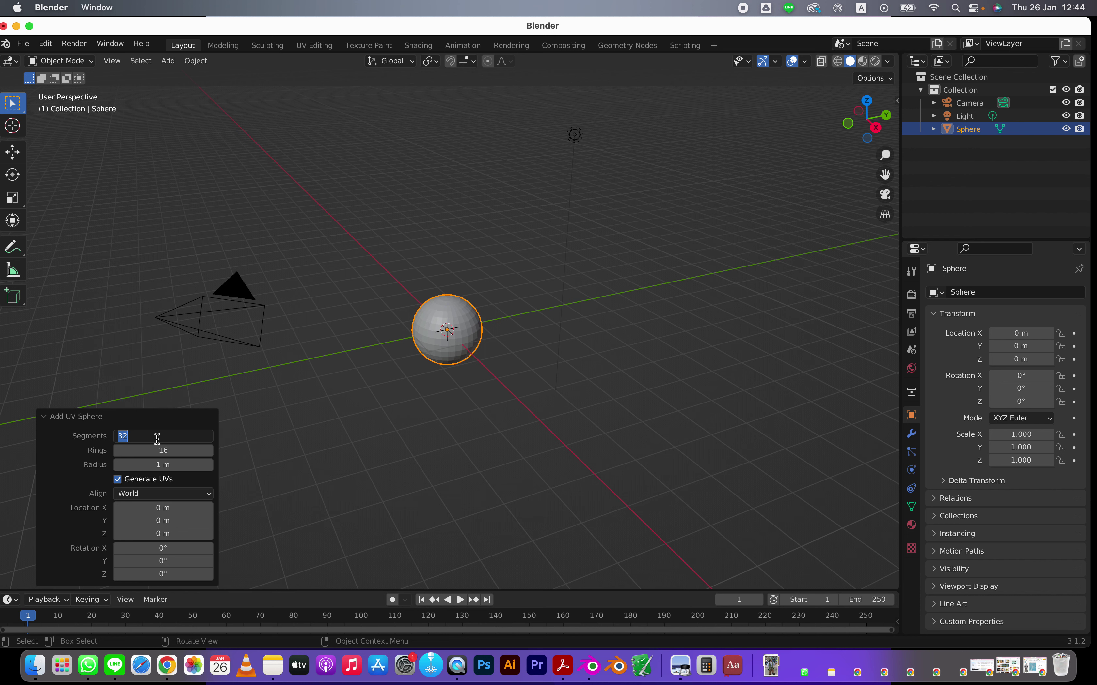
text(8)
key(Return)
click(158, 451)
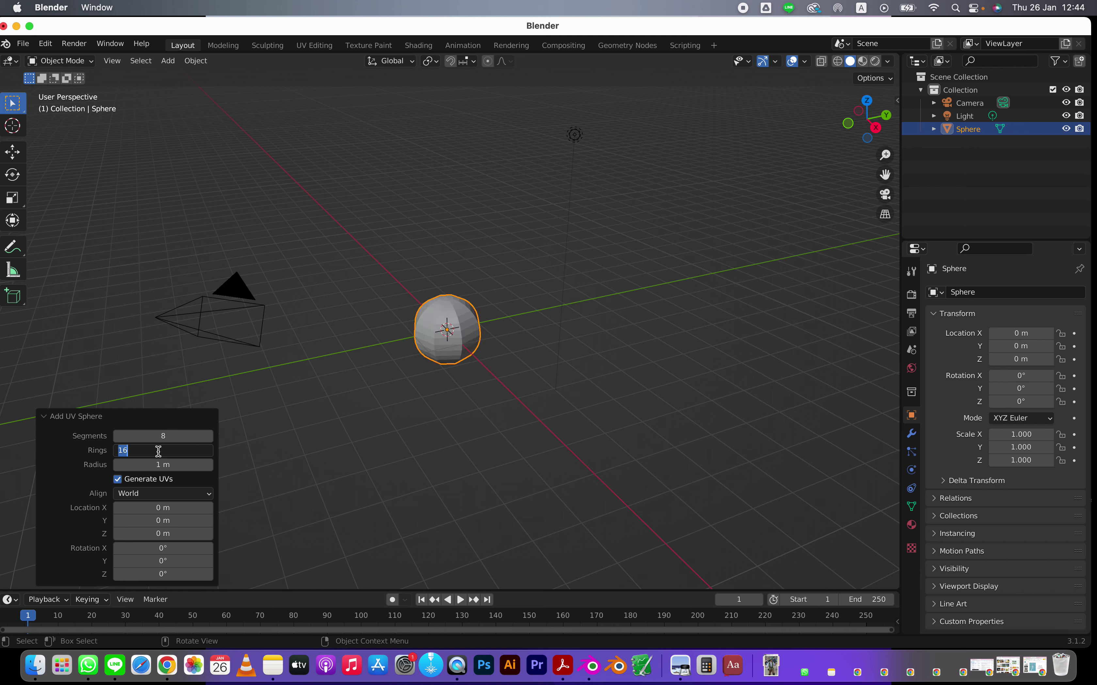
text(6)
key(Return)
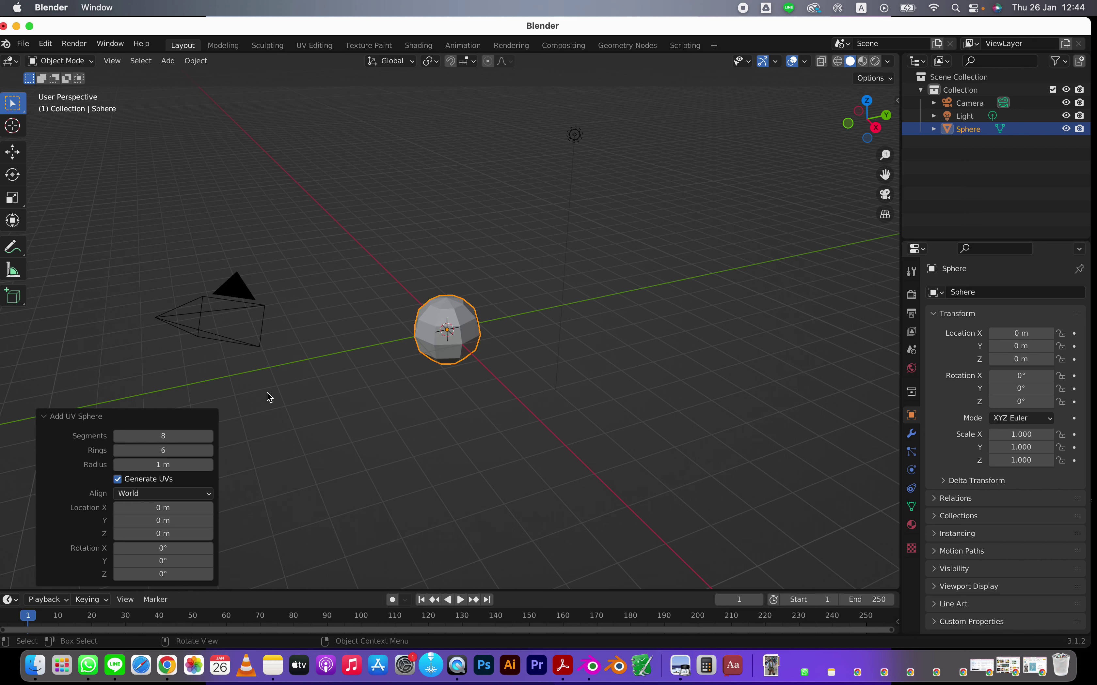
Step: Select the low-poly sphere and enter Edit Mode on it
click(301, 374)
scroll(518, 377, up, 4)
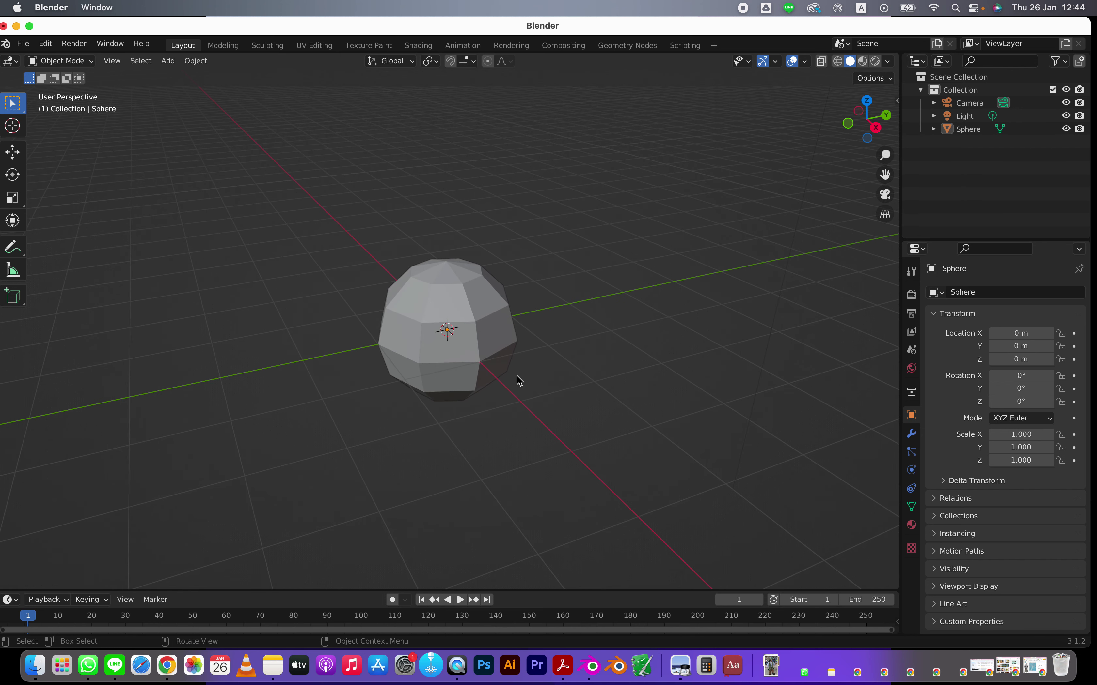
middle_drag(516, 380, 479, 367)
click(463, 319)
middle_drag(465, 326, 458, 357)
scroll(454, 331, up, 3)
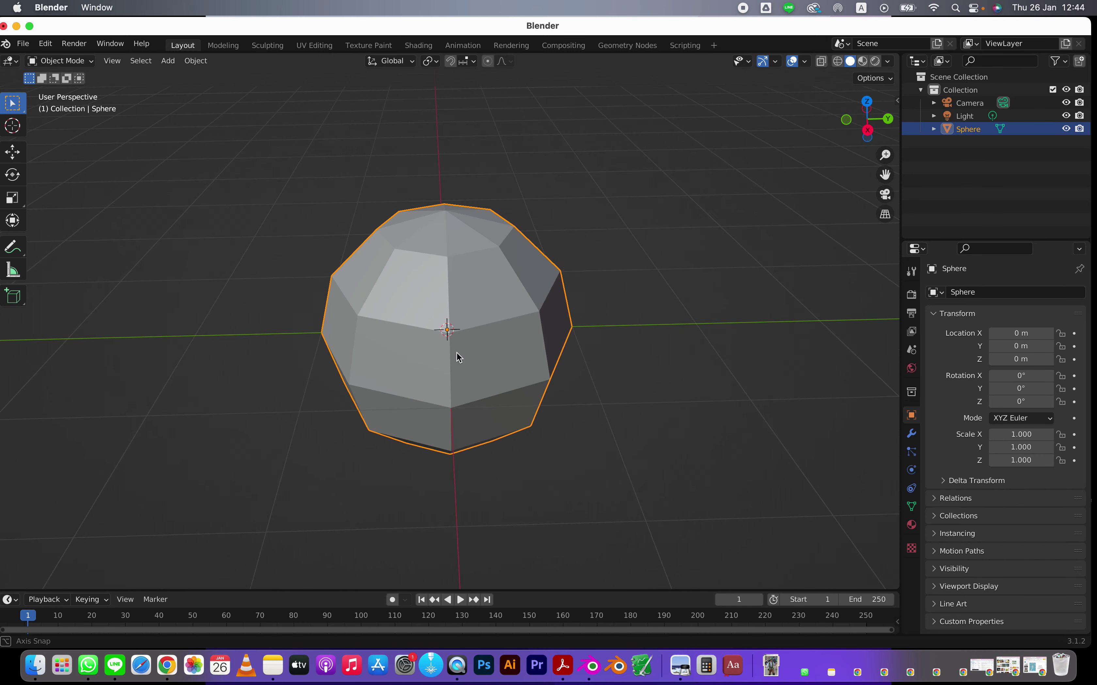
scroll(485, 291, up, 2)
scroll(483, 291, down, 2)
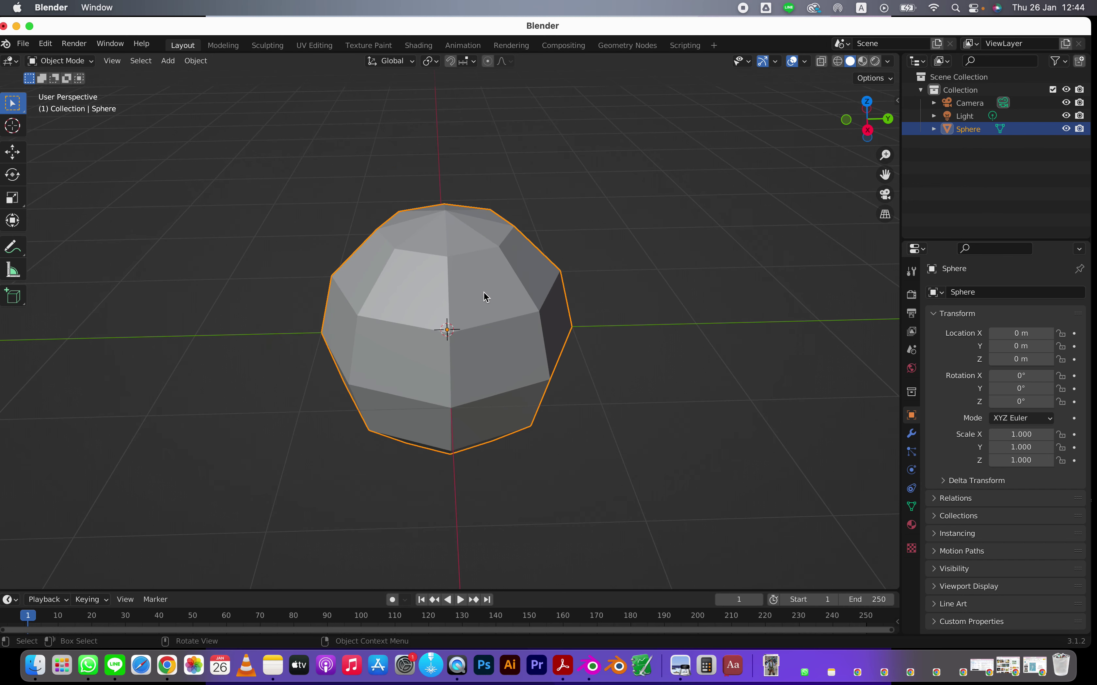
key(Tab)
Step: Try to add a single vertical loop cut through the sphere's front faces
middle_drag(433, 262, 454, 248)
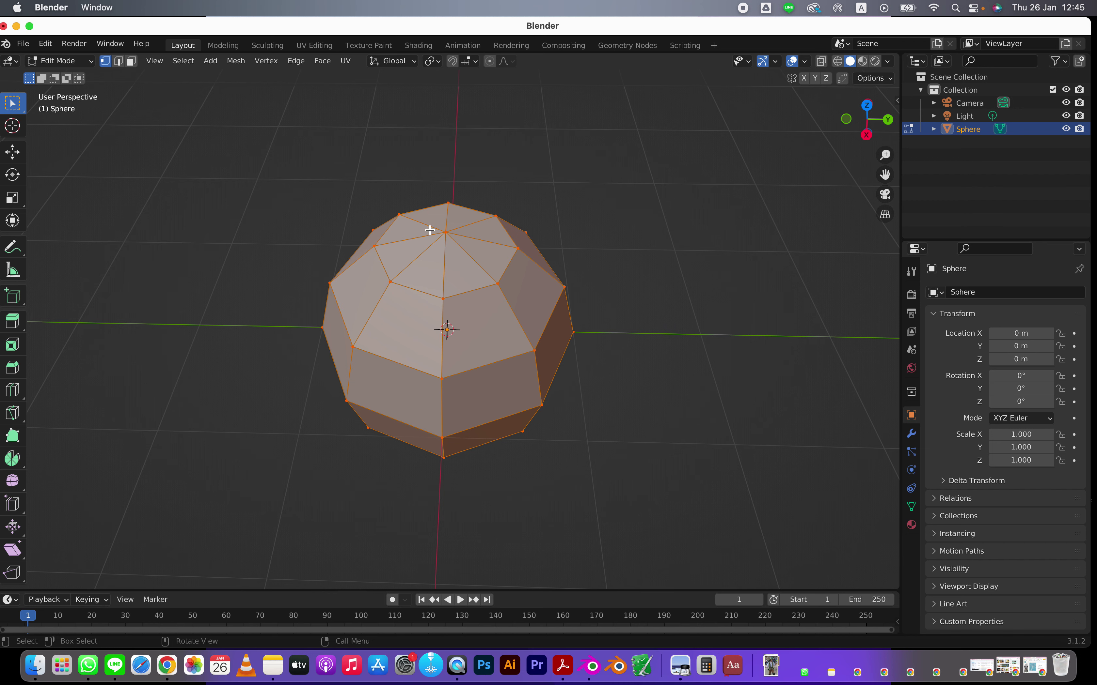
middle_drag(423, 252, 420, 272)
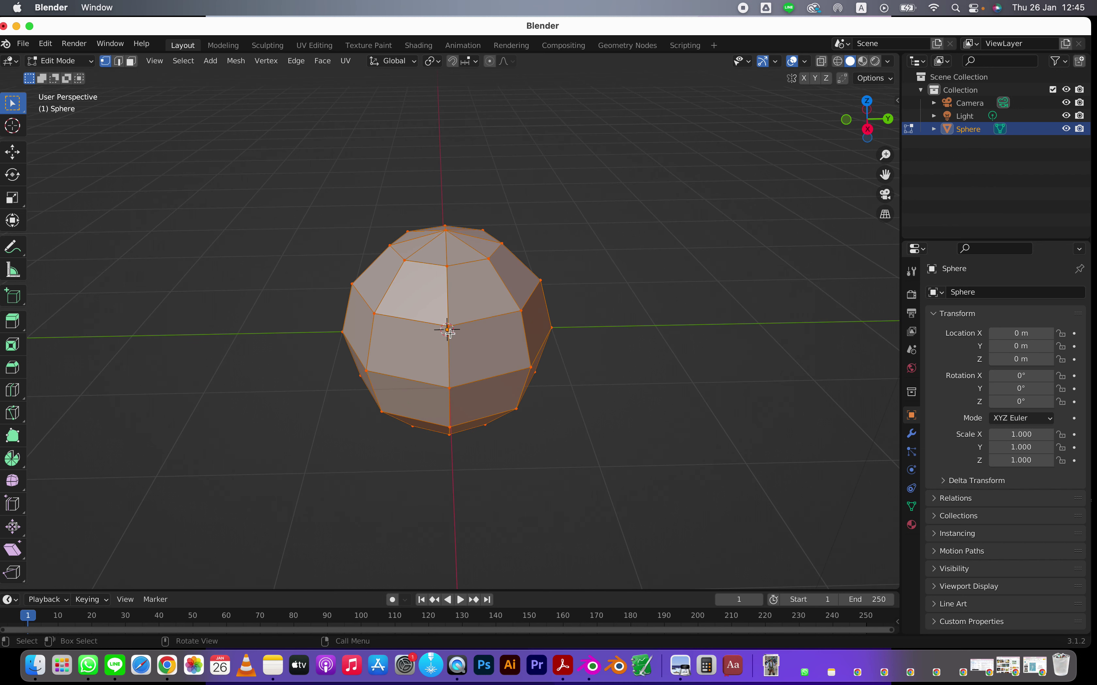
key(ctrl)
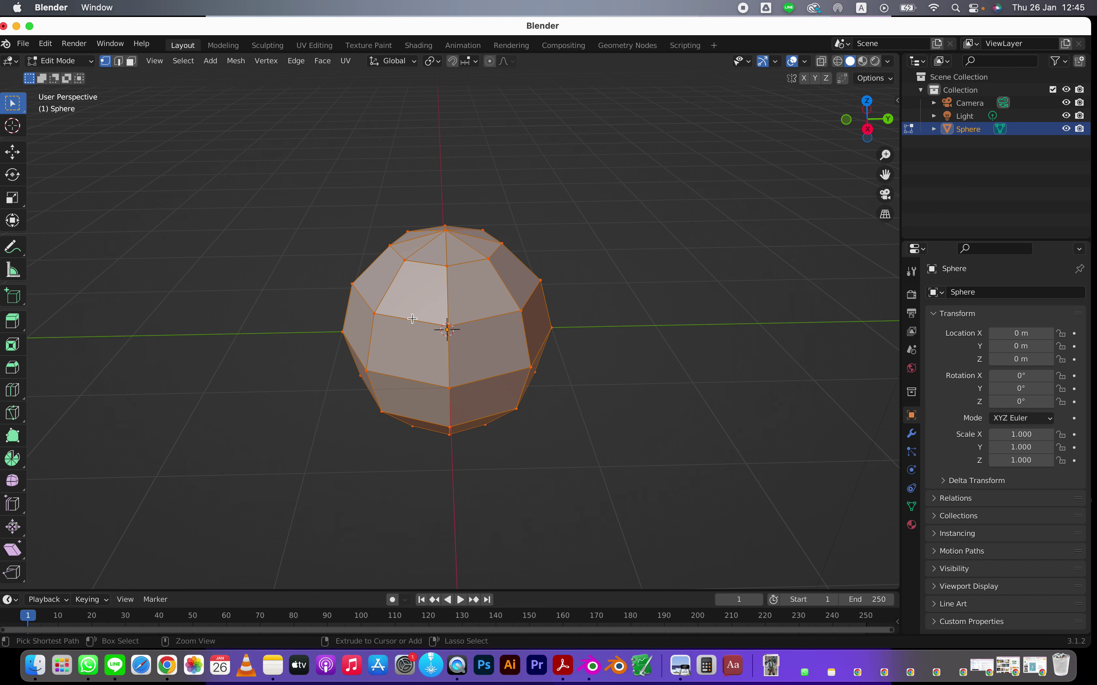
key(ctrl+r)
click(412, 318)
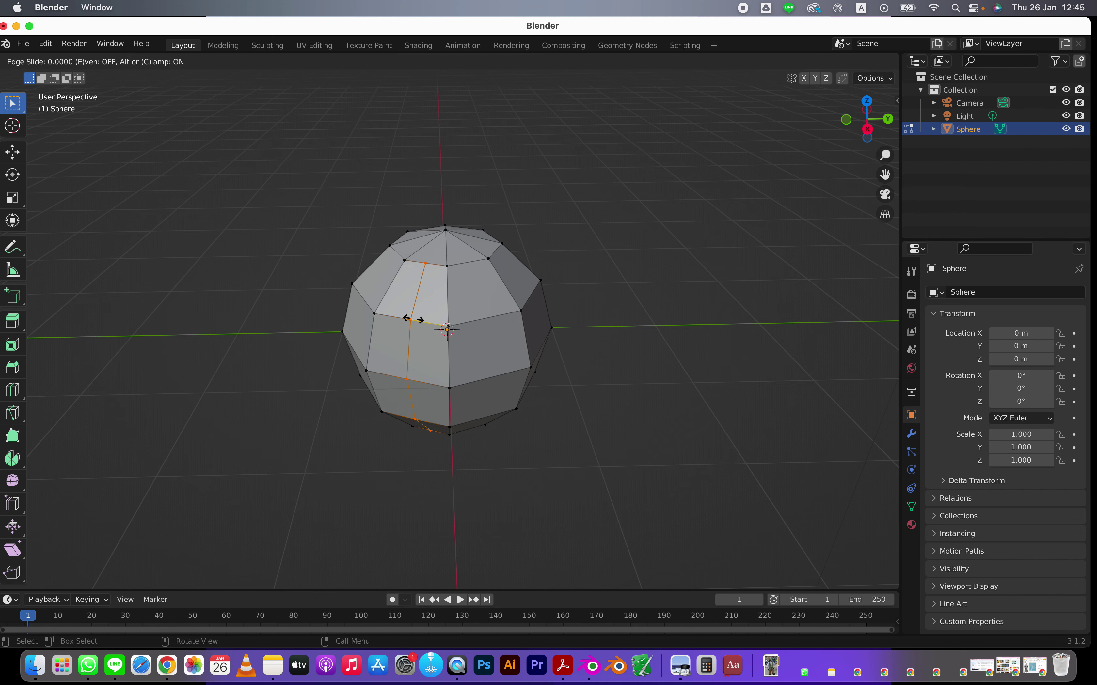
click(422, 272)
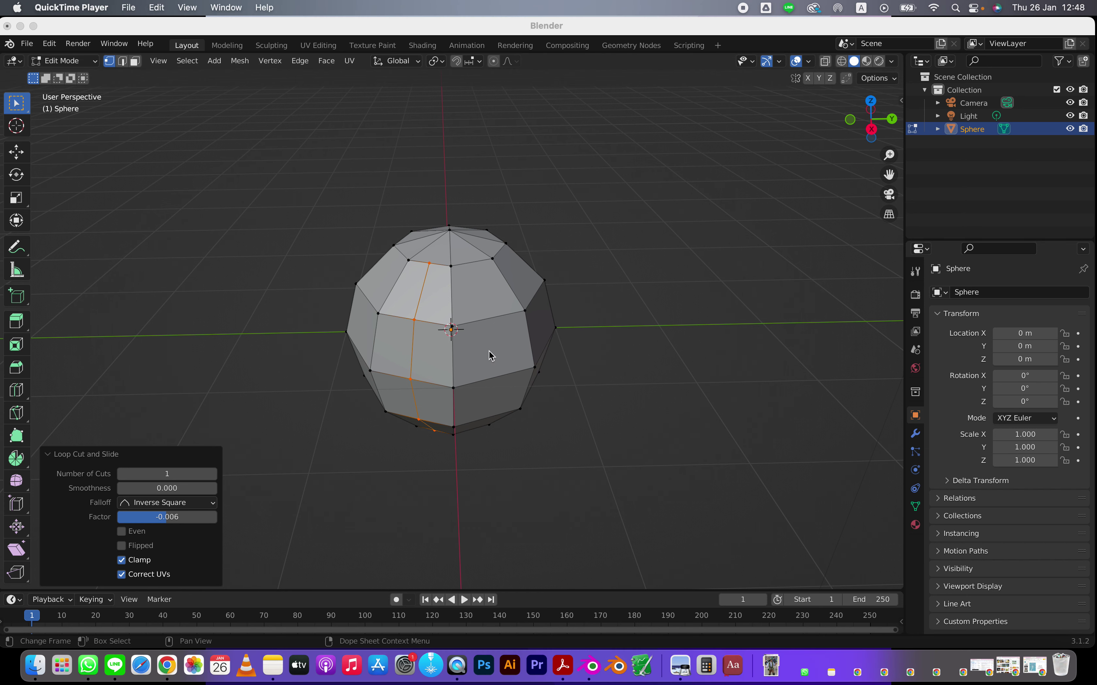
click(568, 392)
key(a)
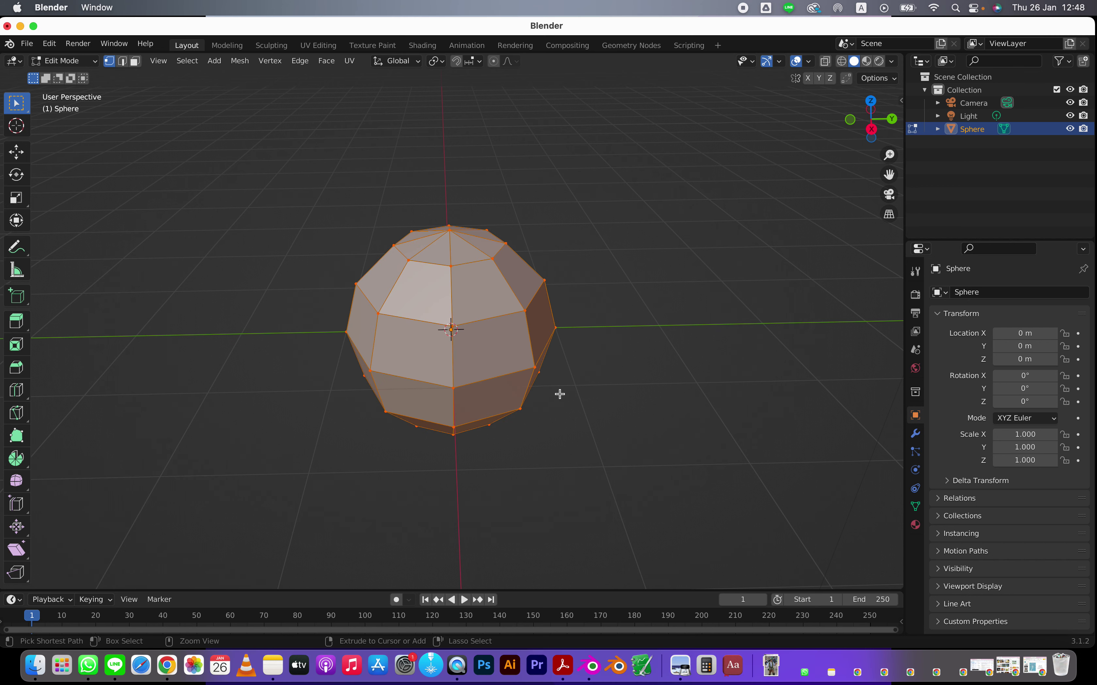
Step: Dissolve the four alternate diagonal edges meeting at the sphere's top pole, so the cap consists of quads
click(122, 60)
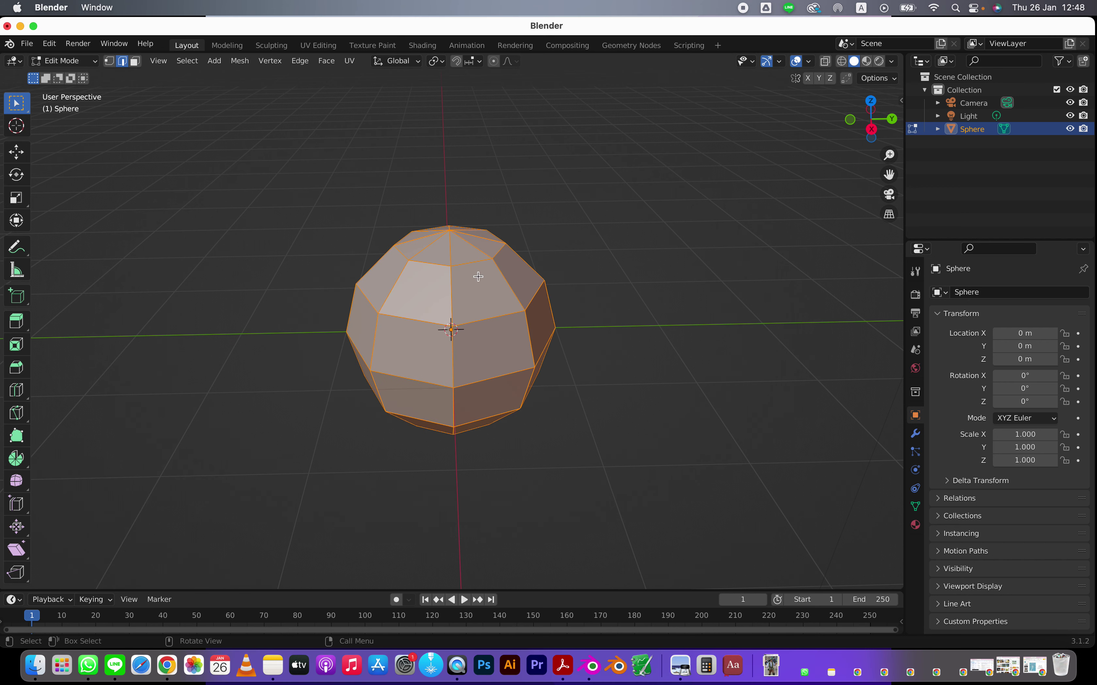
middle_drag(478, 276, 478, 313)
click(478, 285)
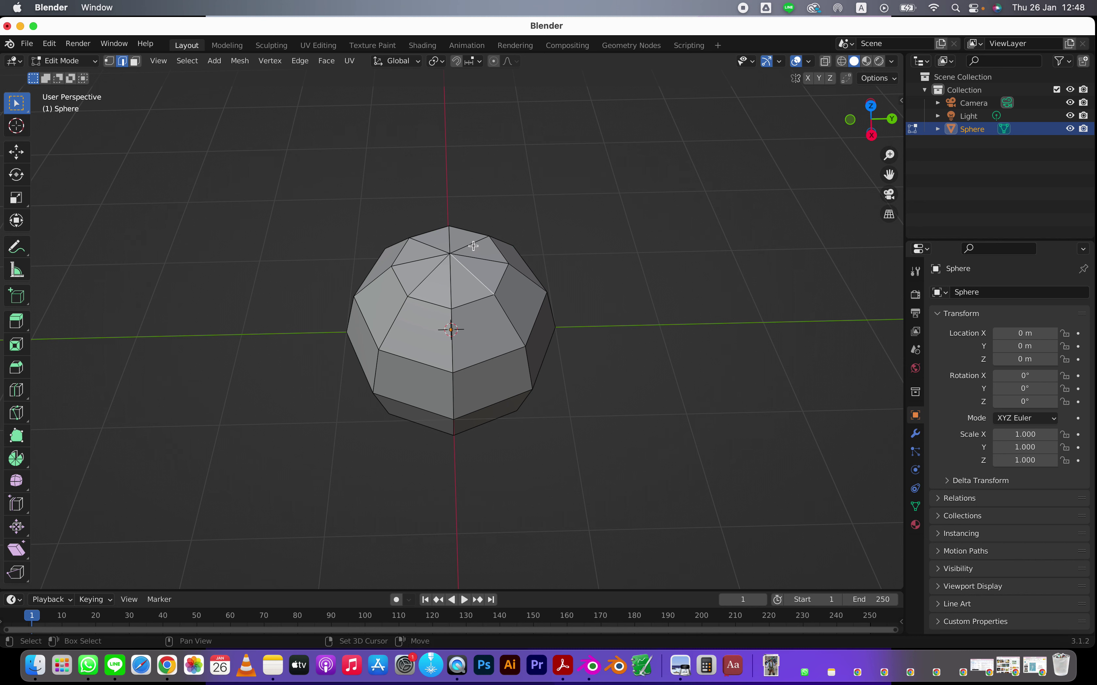
shift+click(472, 244)
shift+click(430, 243)
shift+click(423, 281)
key(x)
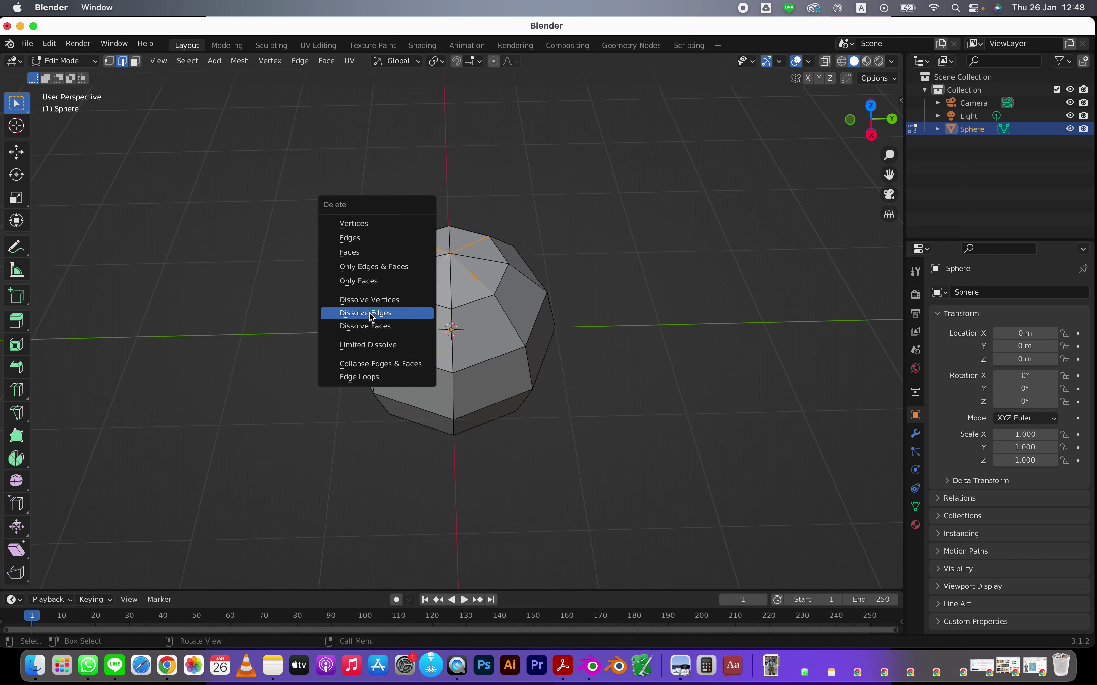
click(370, 314)
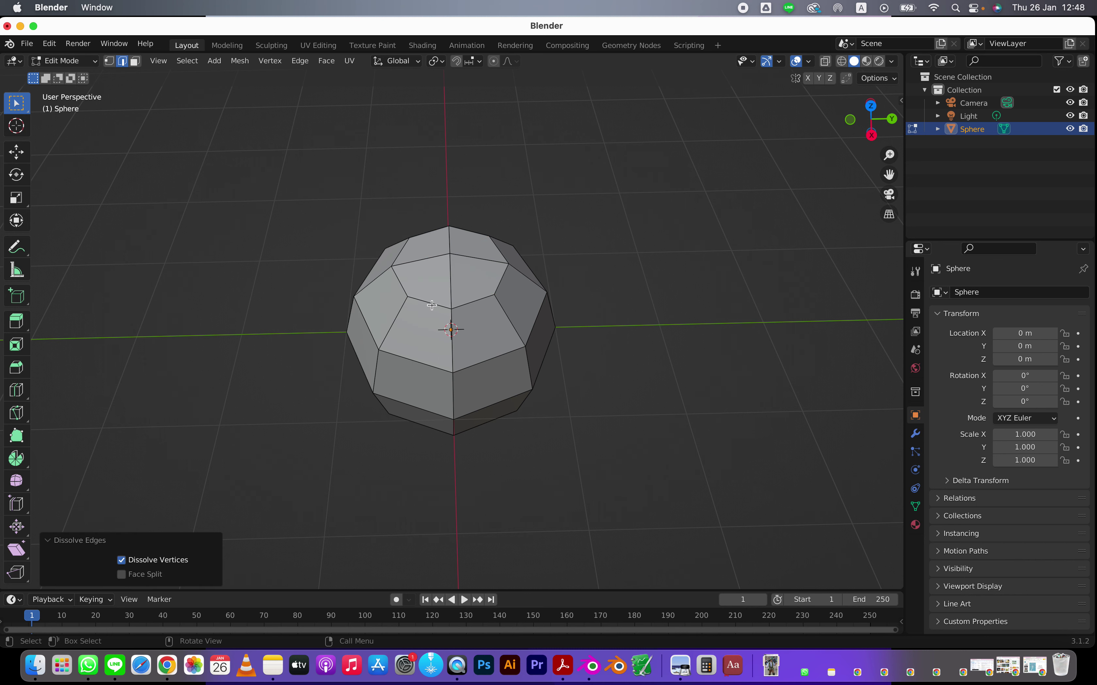
Step: Test a vertical loop cut running over the sphere's quad cap, inspect it around the mesh, and undo the cut
key(ctrl+r)
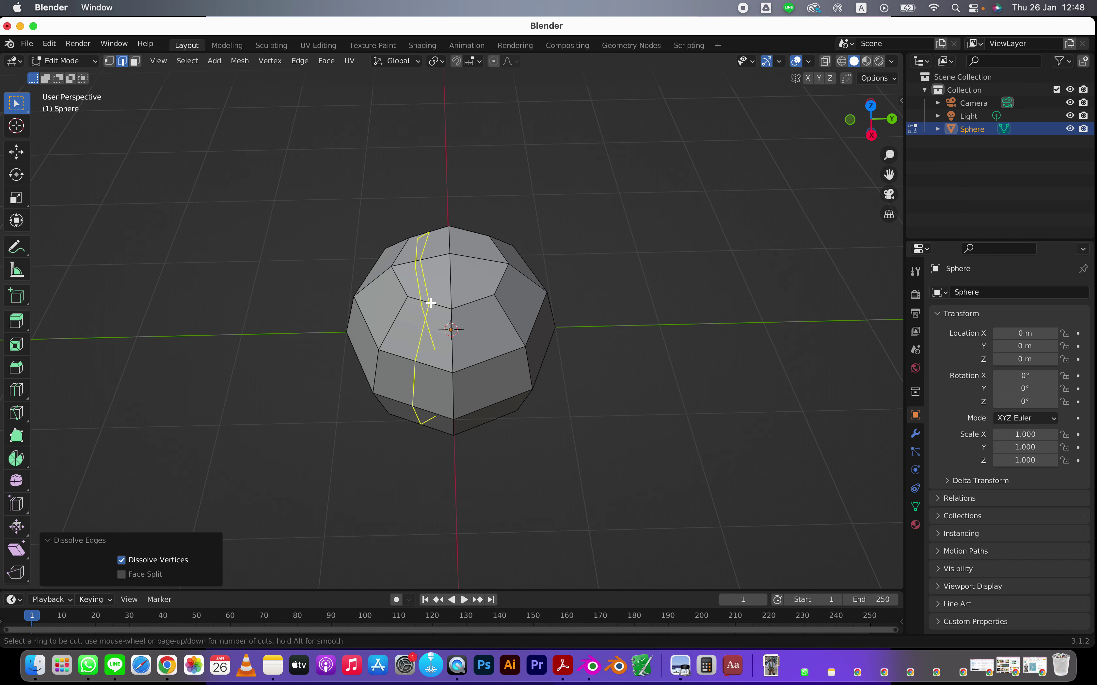
click(430, 303)
click(434, 312)
middle_drag(435, 313, 568, 276)
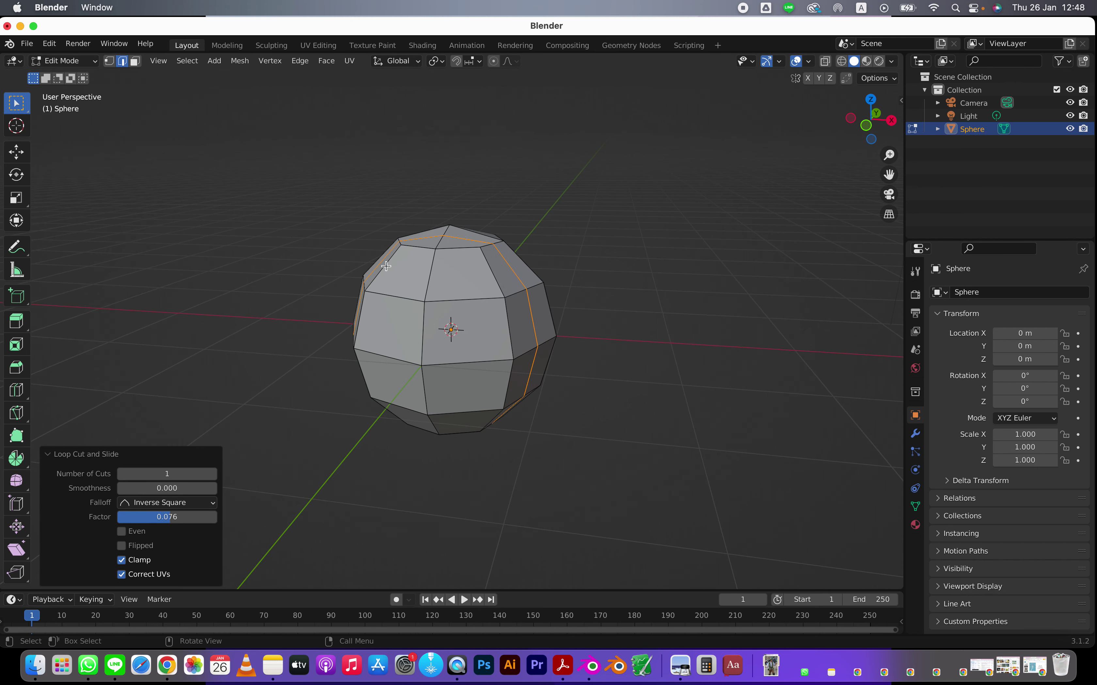
middle_drag(563, 328, 666, 409)
key(ctrl+z)
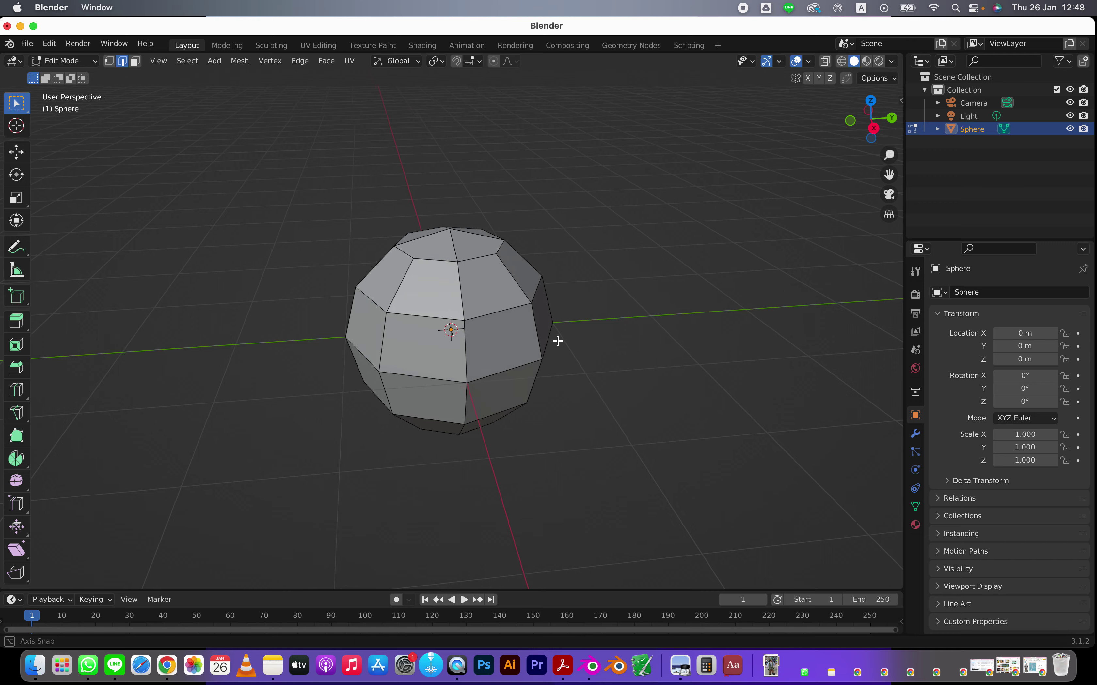
Step: Add a Subdivision Surface modifier to the sphere
middle_drag(558, 341, 722, 400)
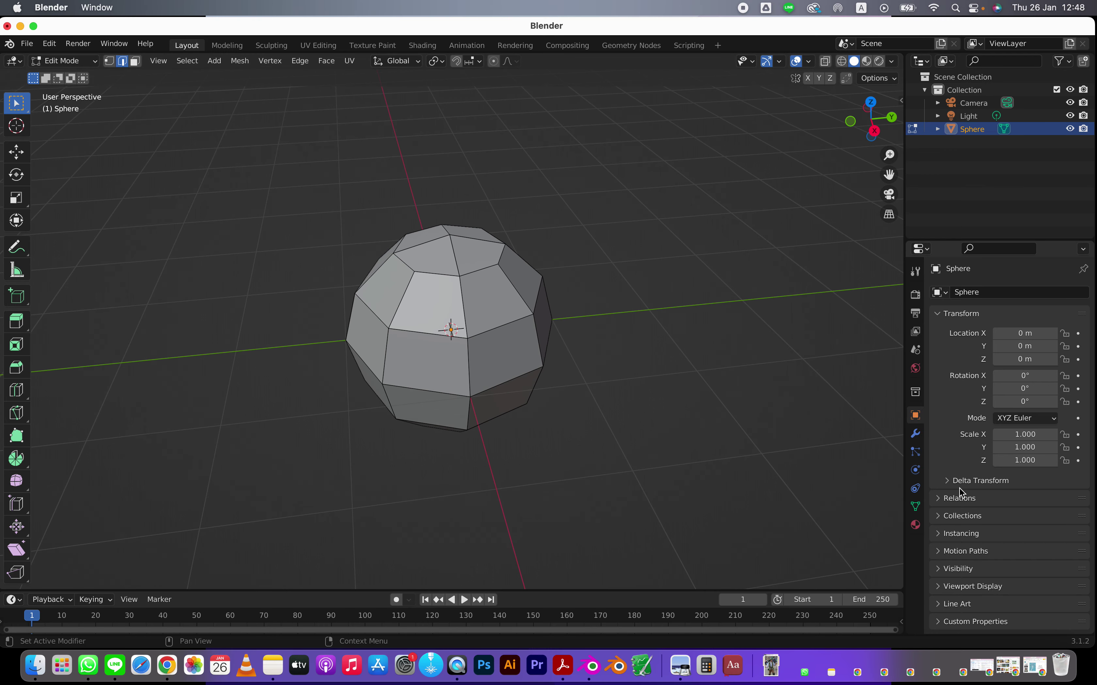
click(915, 436)
click(960, 294)
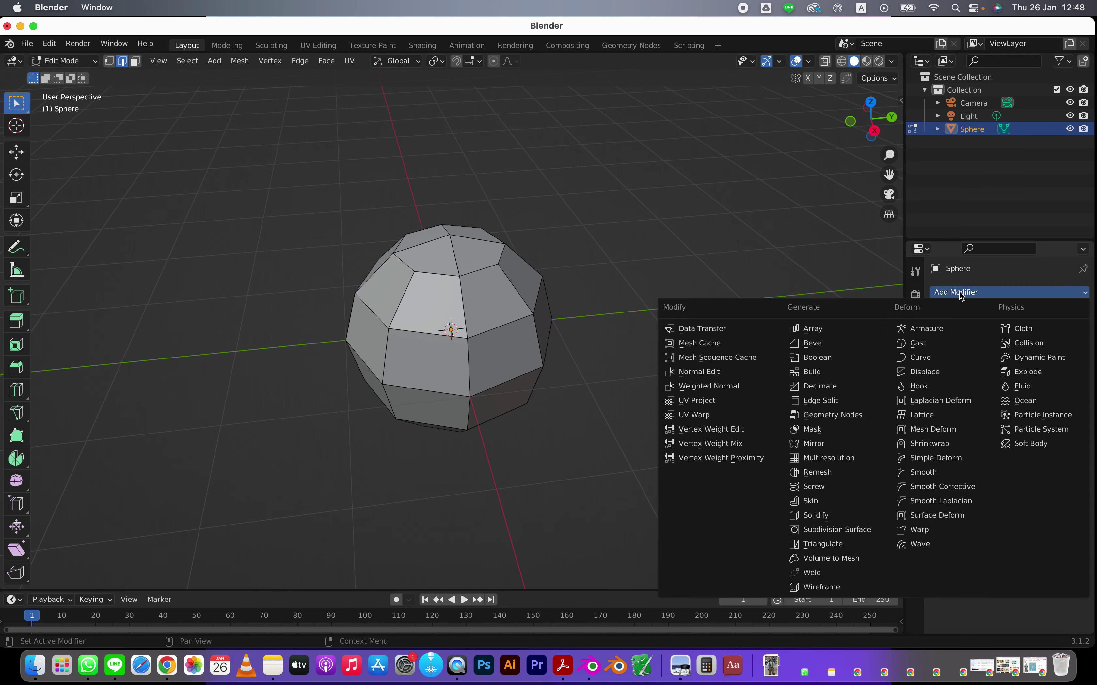
click(960, 294)
click(959, 293)
click(831, 531)
Step: Examine the subdivided sphere from several sides and compare it with the modifier's viewport display off and on
middle_drag(619, 411, 494, 325)
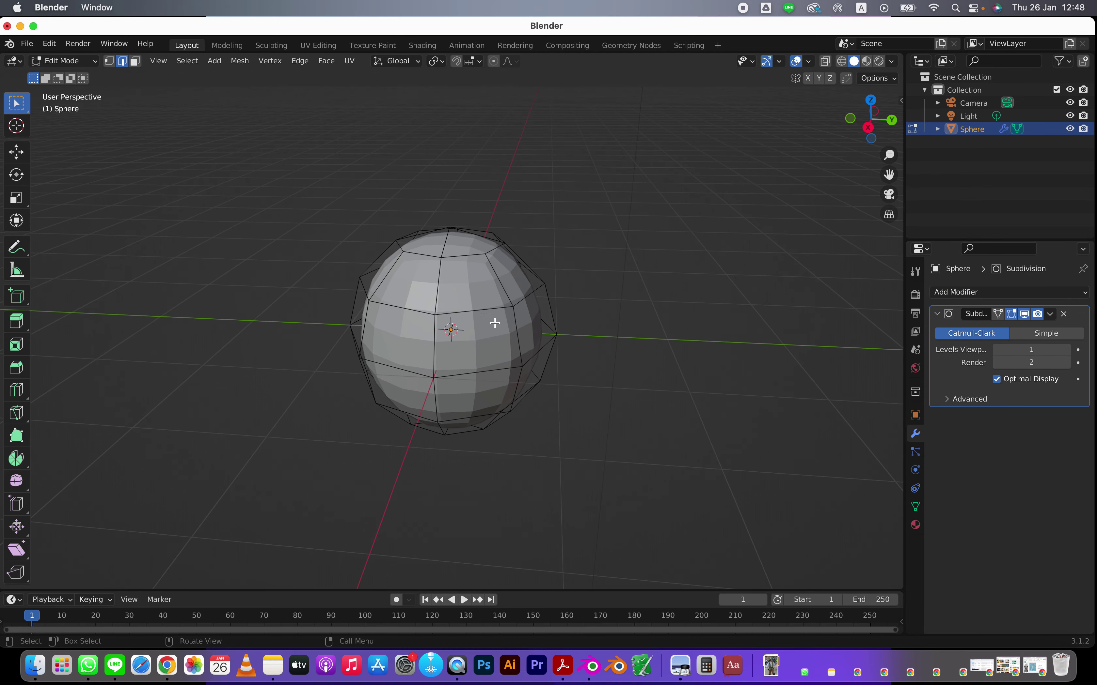
scroll(496, 326, up, 2)
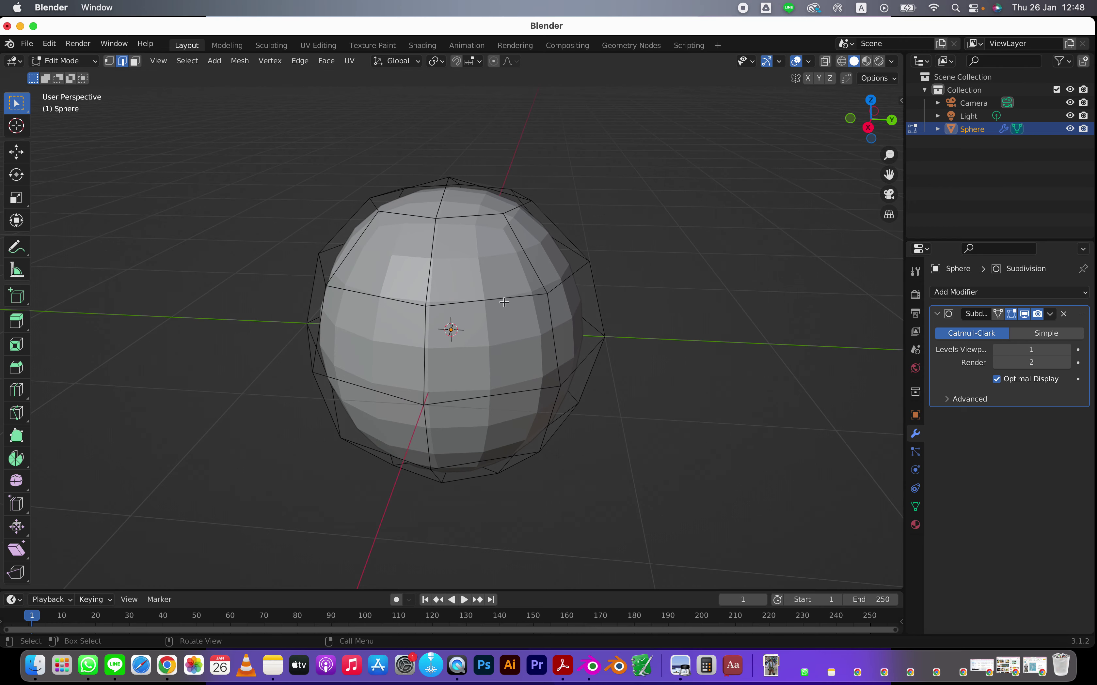
middle_drag(493, 269, 393, 258)
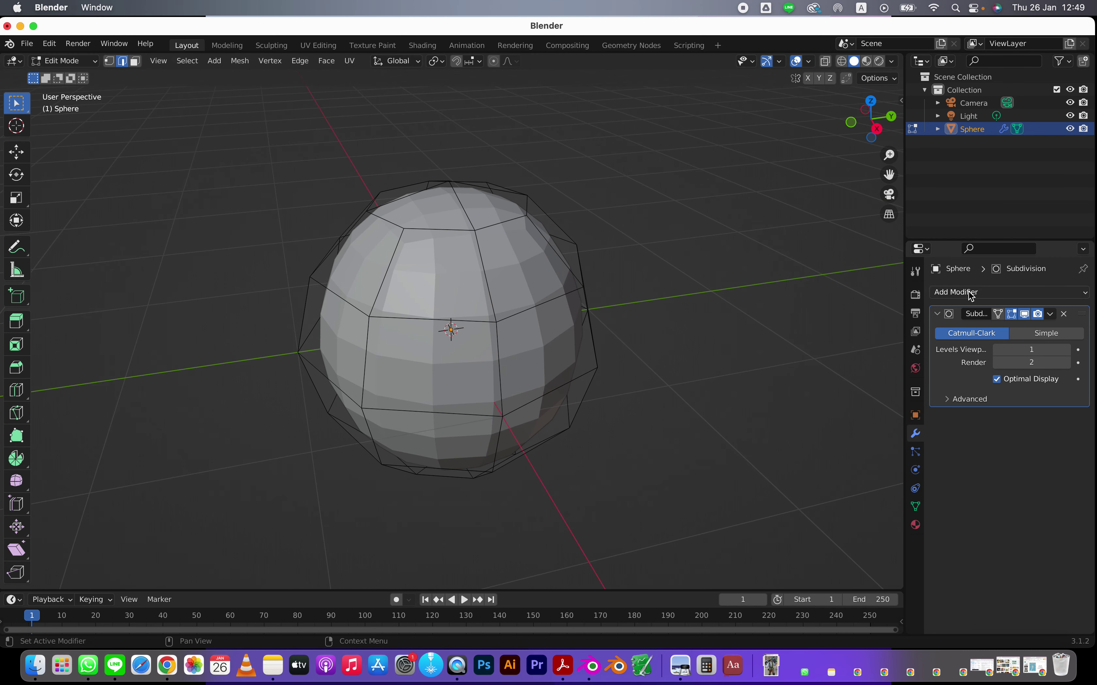
middle_drag(762, 339, 453, 225)
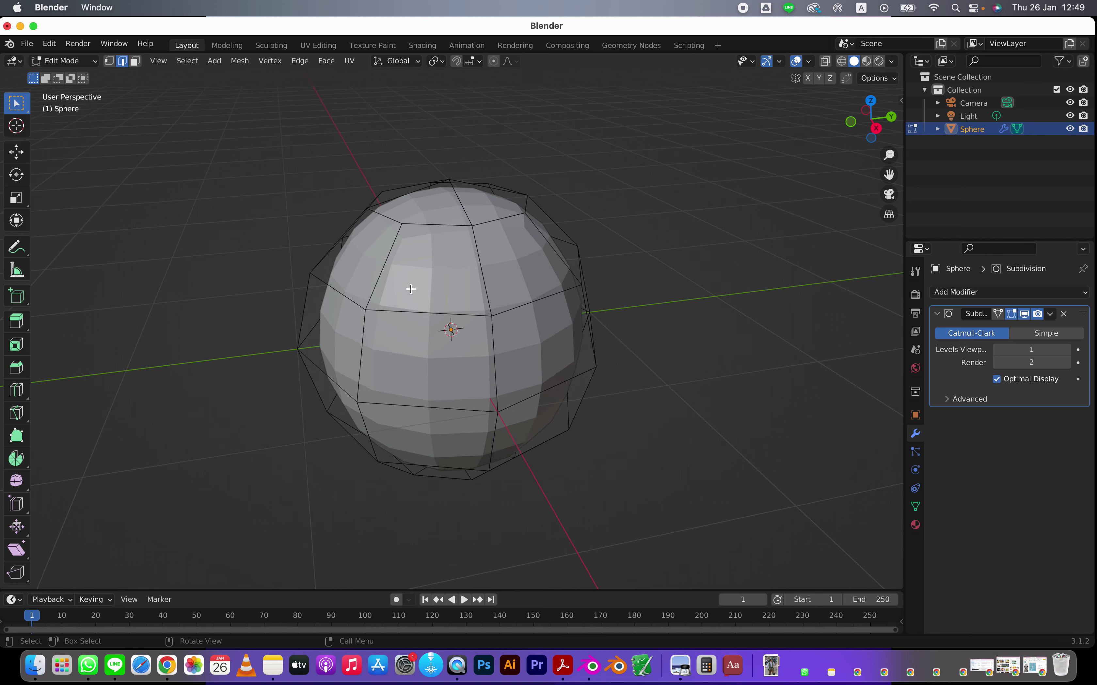
middle_drag(411, 288, 666, 242)
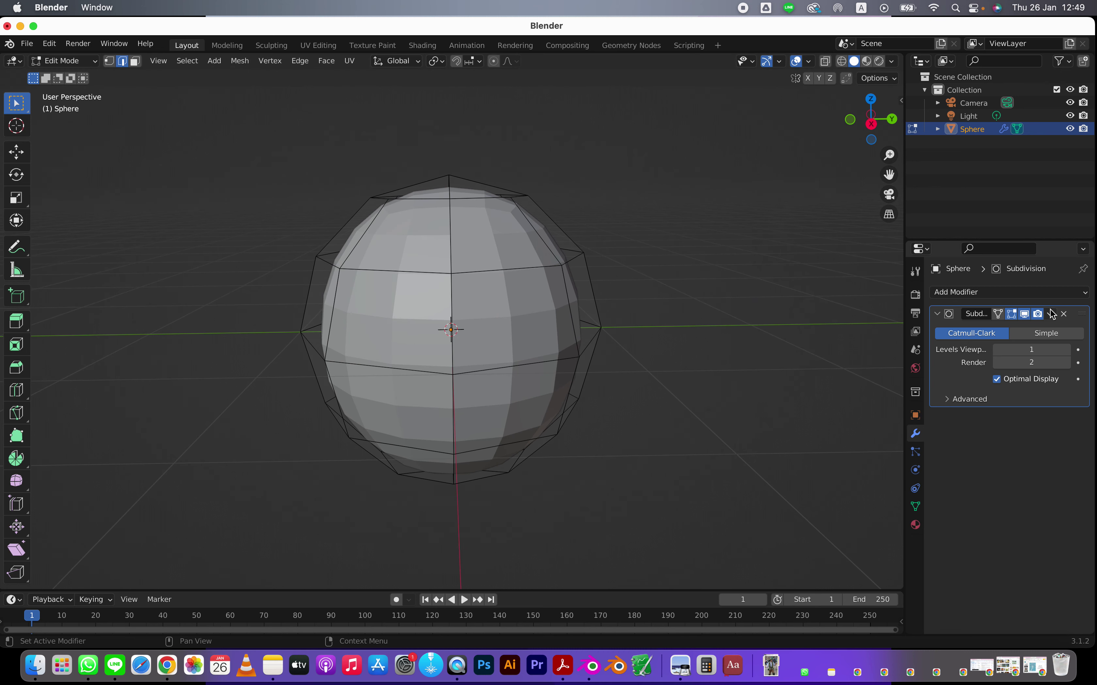
click(1025, 315)
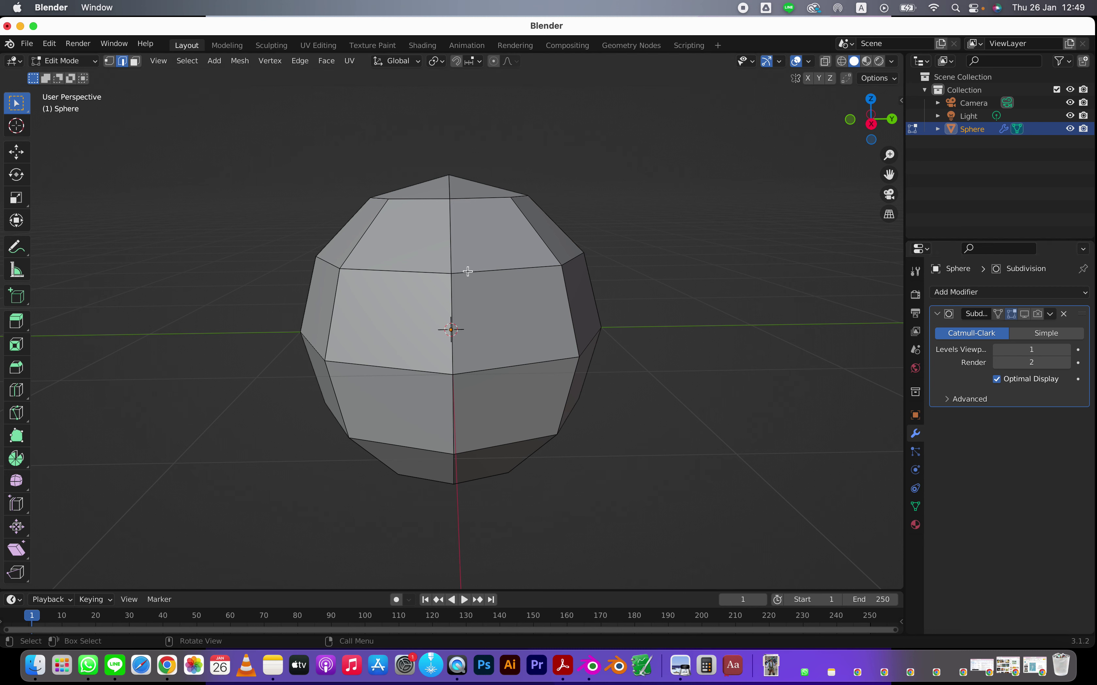
click(1024, 314)
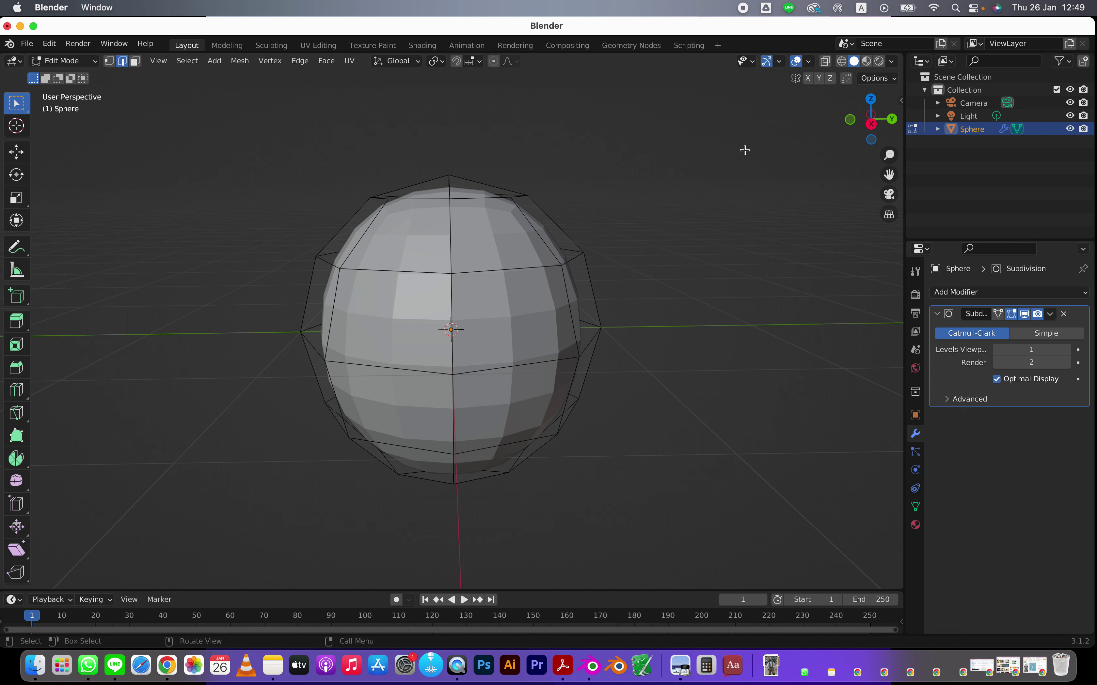
Step: With X-ray and vertex selection on, select the sphere's horizontal loop just below the equator and scale it by about 1.28
click(825, 61)
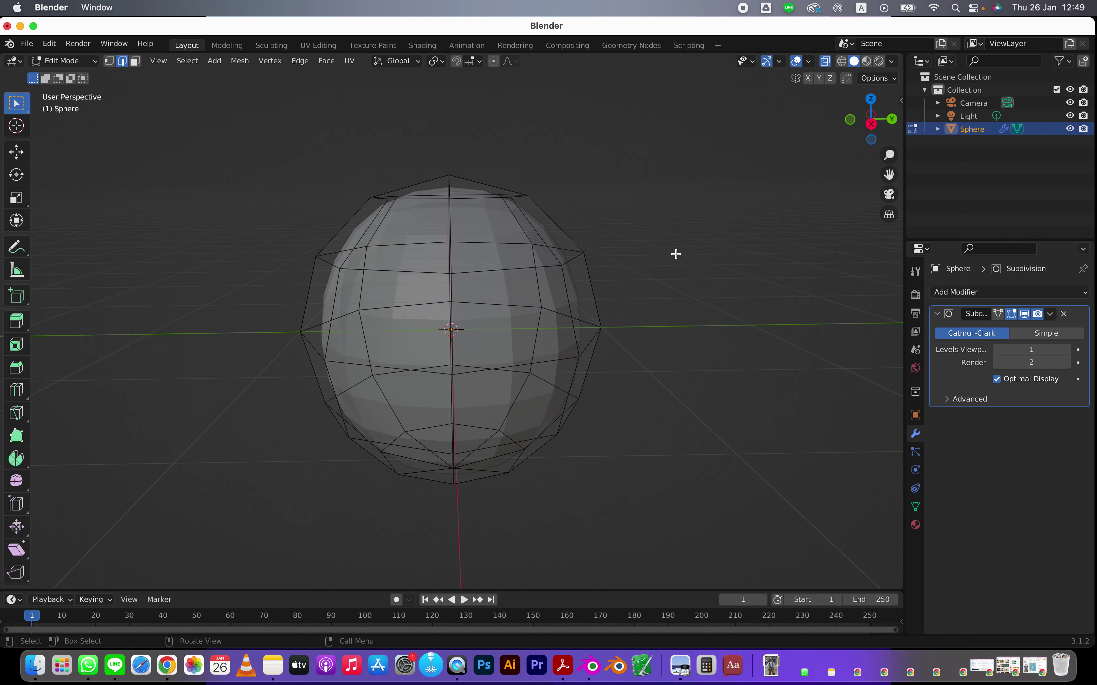
scroll(624, 319, down, 3)
middle_drag(500, 371, 497, 340)
click(109, 61)
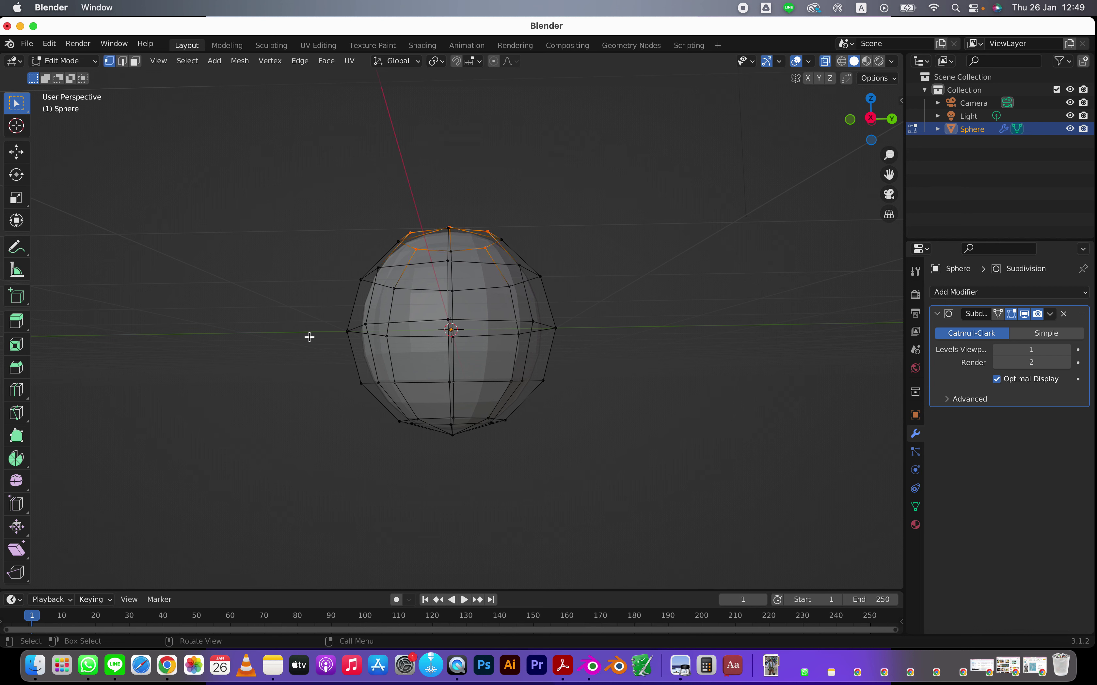
alt+click(449, 381)
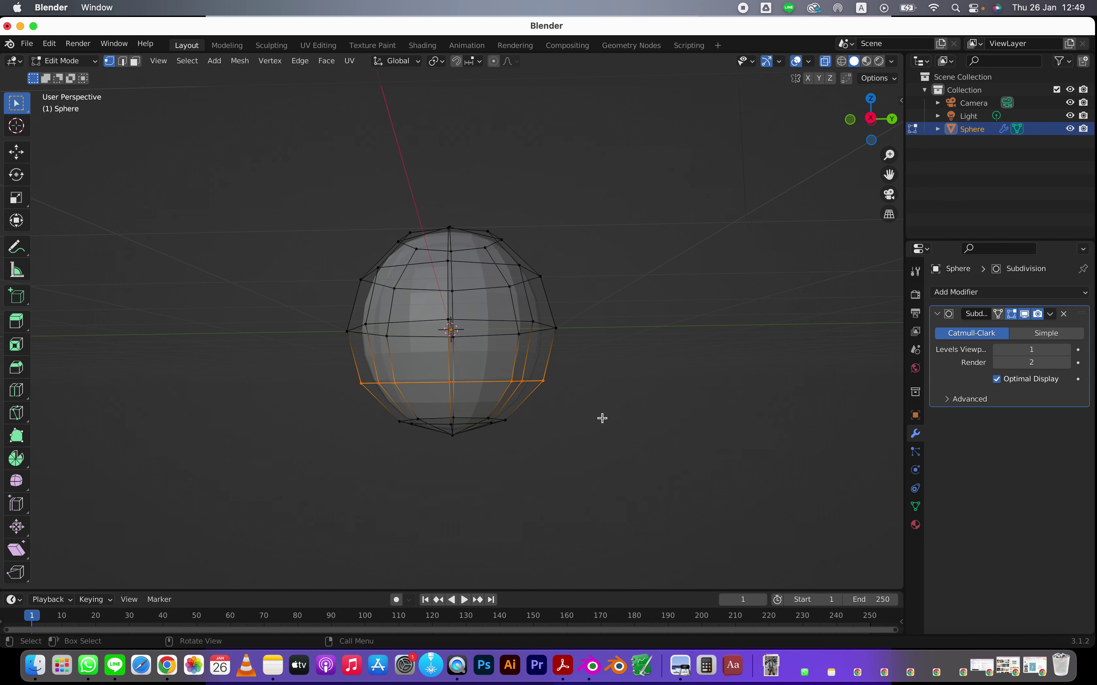
key(s)
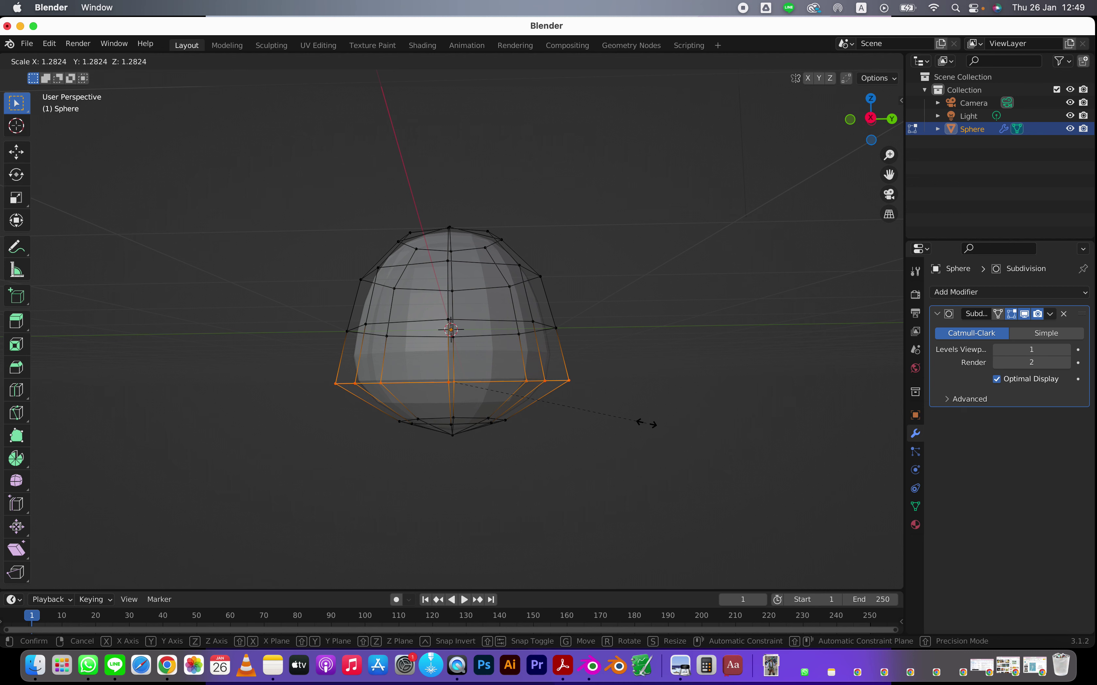
click(646, 424)
Step: Select the sphere's bottom ring and pole vertices and scale them by about 1.96 to broaden the base
drag(382, 404, 535, 463)
key(s)
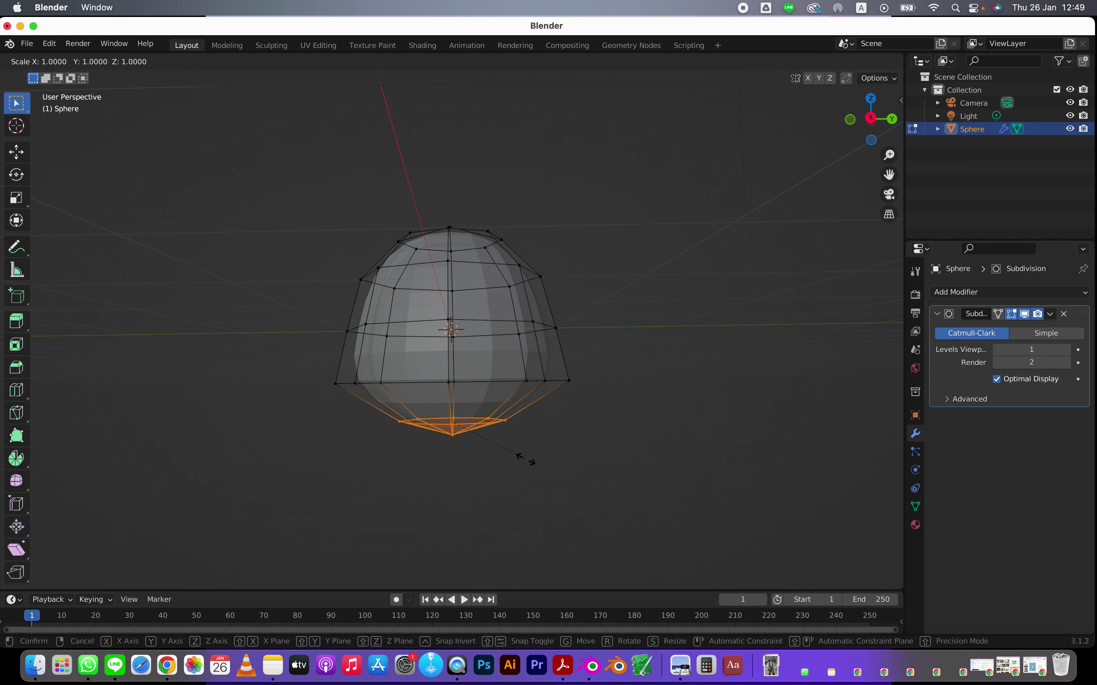
click(612, 455)
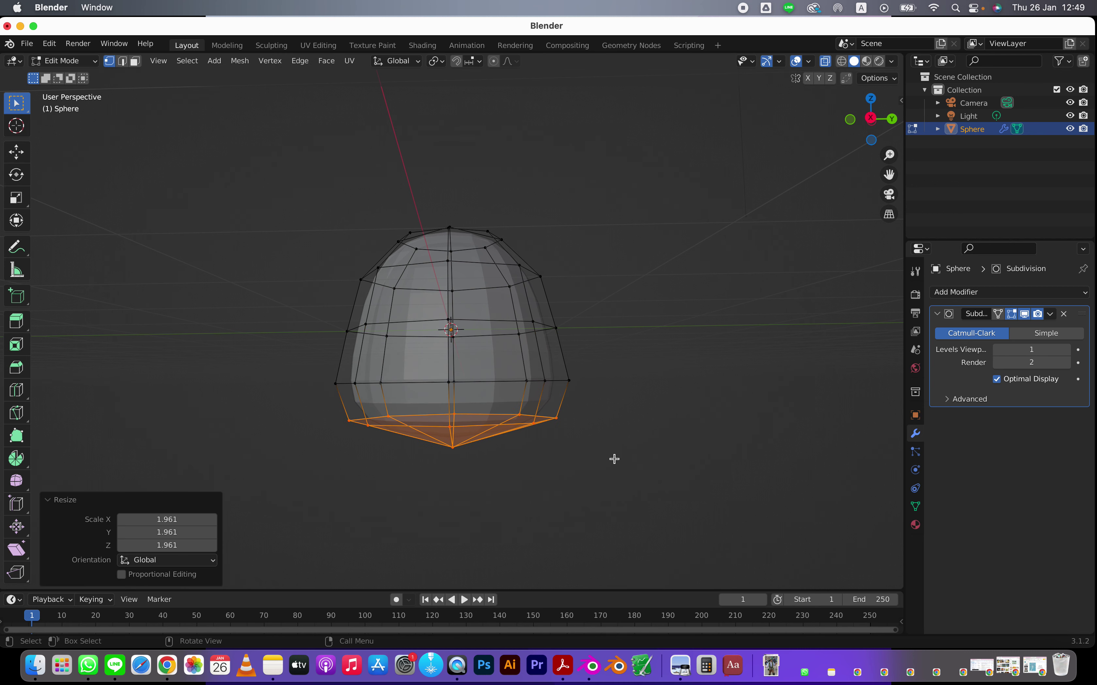
middle_drag(614, 459, 609, 497)
Step: Compare the dome's proportions with the bingsu reference illustration in Preview, then return to Blender and deselect the mesh
drag(909, 25, 702, 31)
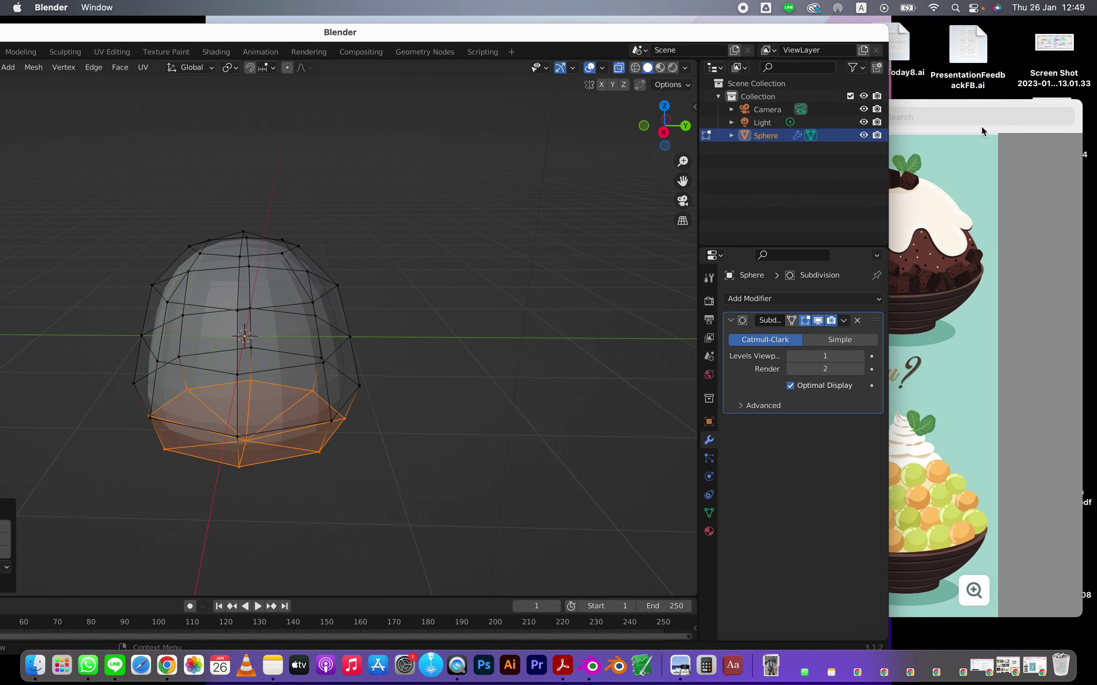
click(975, 108)
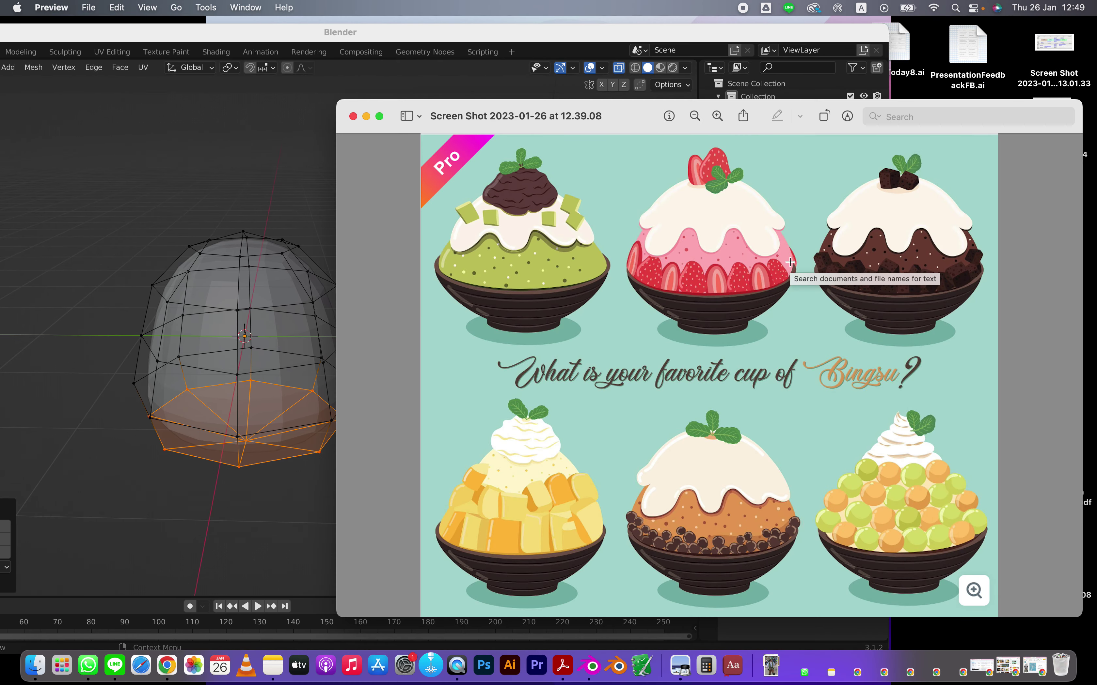
drag(513, 28, 697, 13)
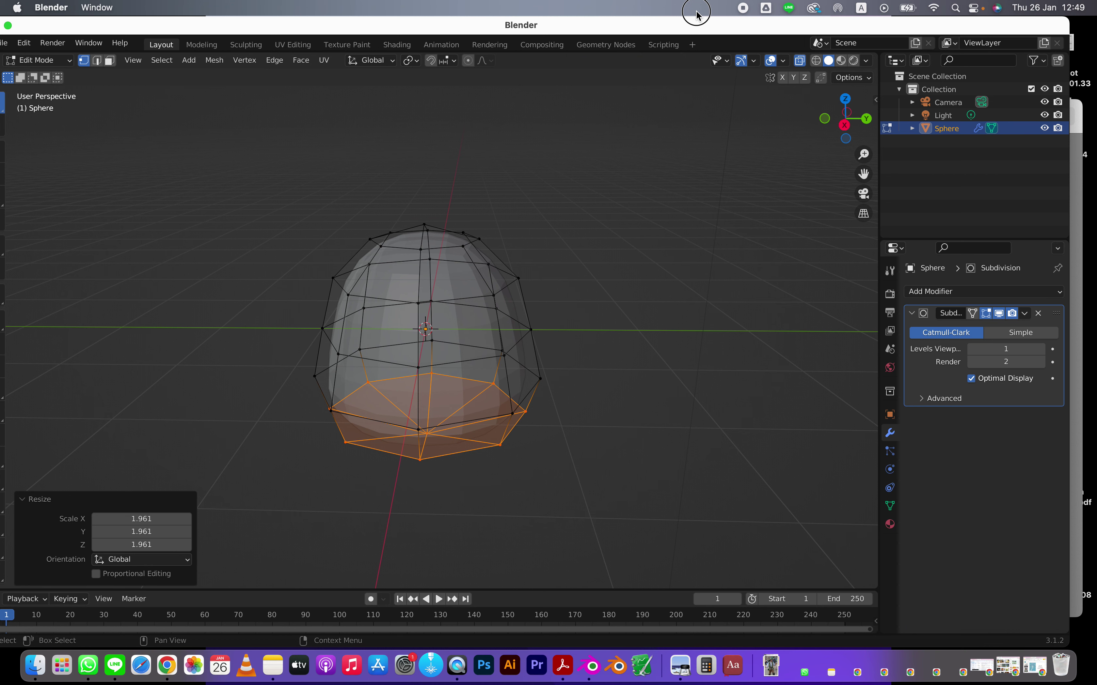
click(617, 175)
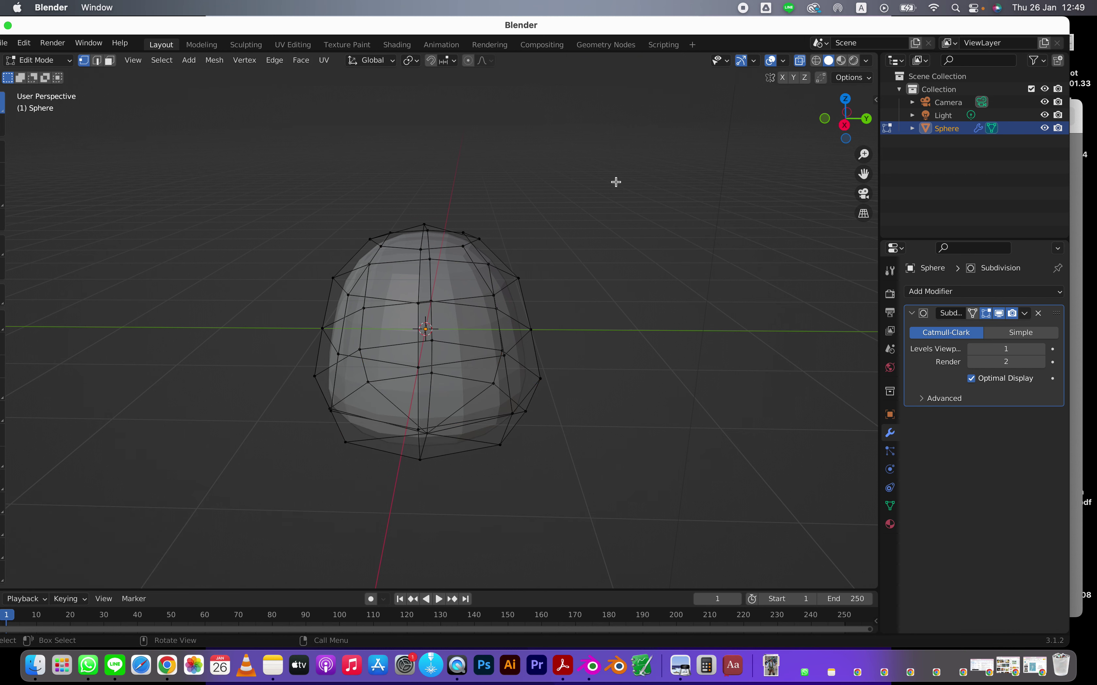
Step: Turn off X-ray, switch to Object Mode and apply the Subdivision Surface modifier to the sphere
click(800, 60)
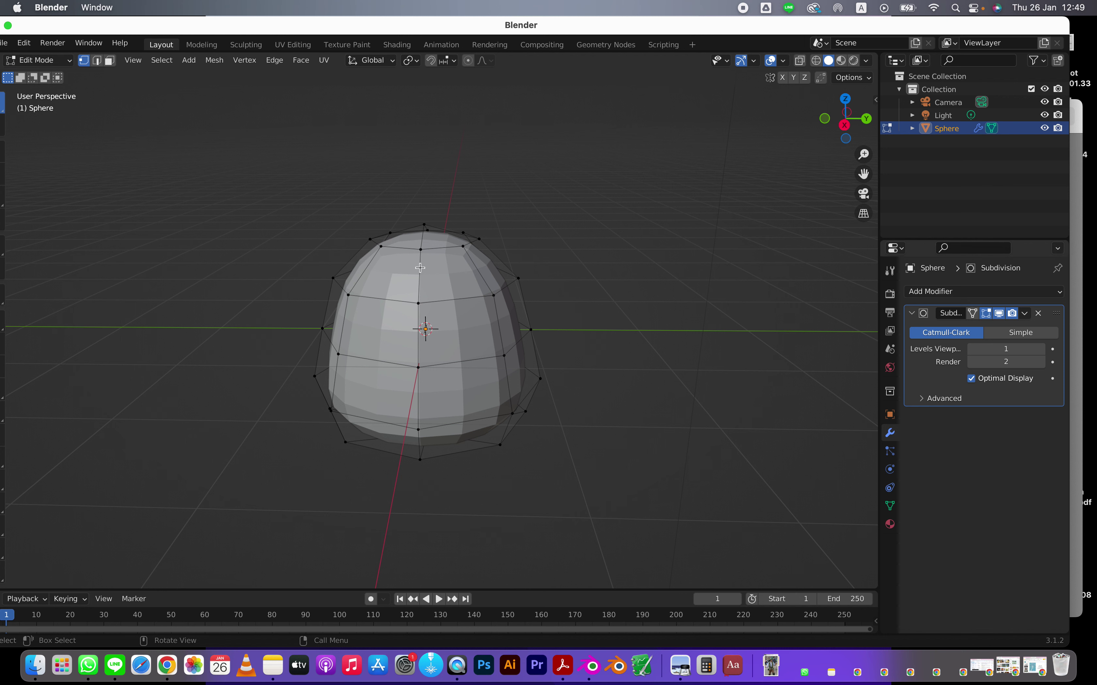
click(1024, 313)
key(Tab)
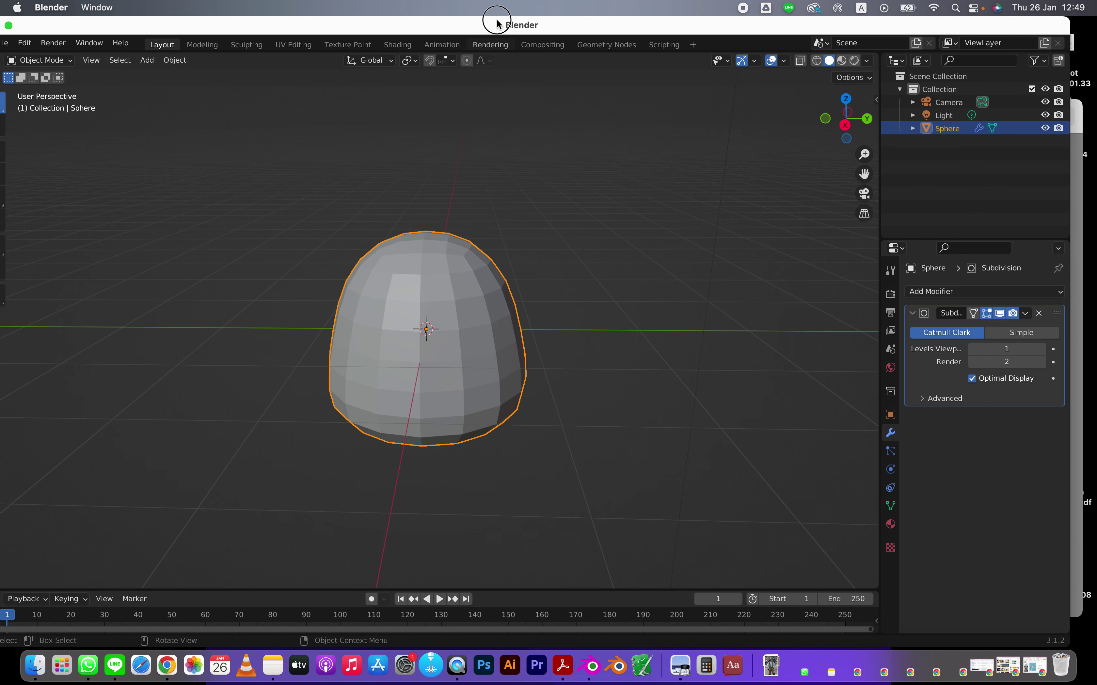
drag(495, 18, 522, 19)
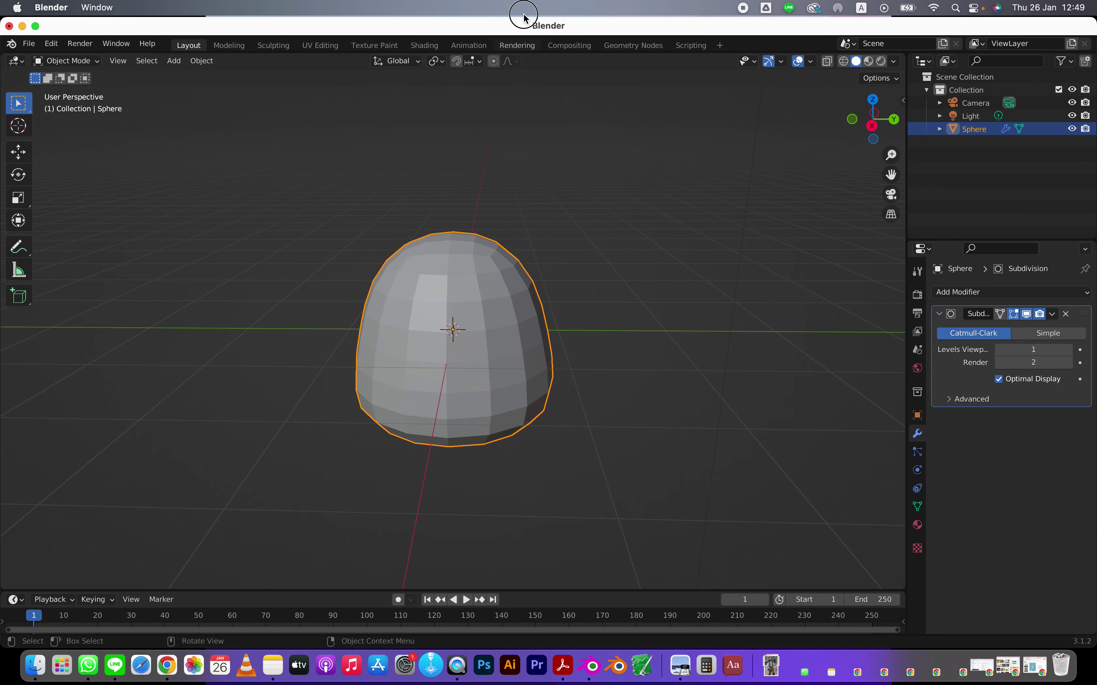
click(1052, 313)
click(1007, 329)
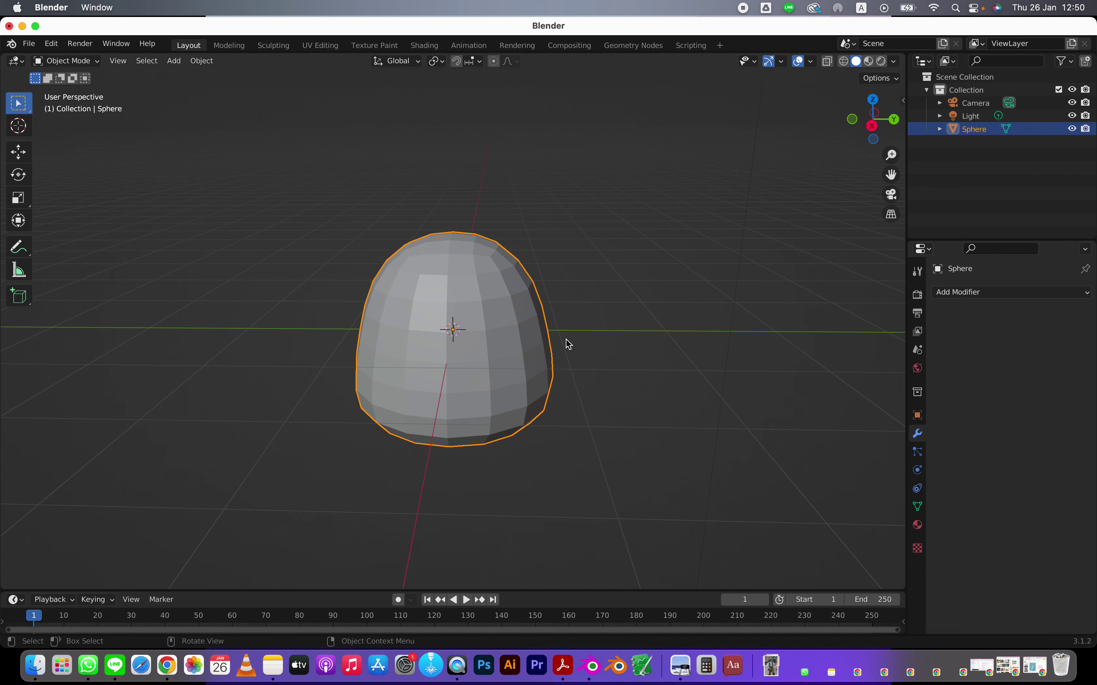
Step: Check the subdivided mesh in wireframe, return to solid shading and enter Edit Mode with face selection
click(843, 63)
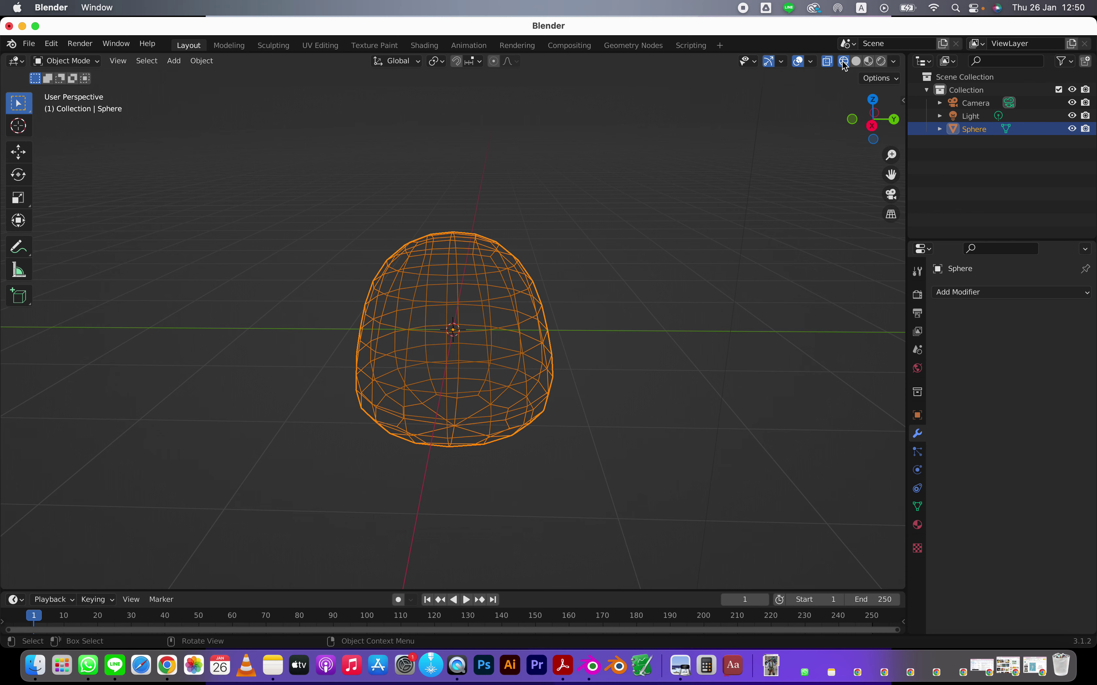
click(855, 61)
key(Tab)
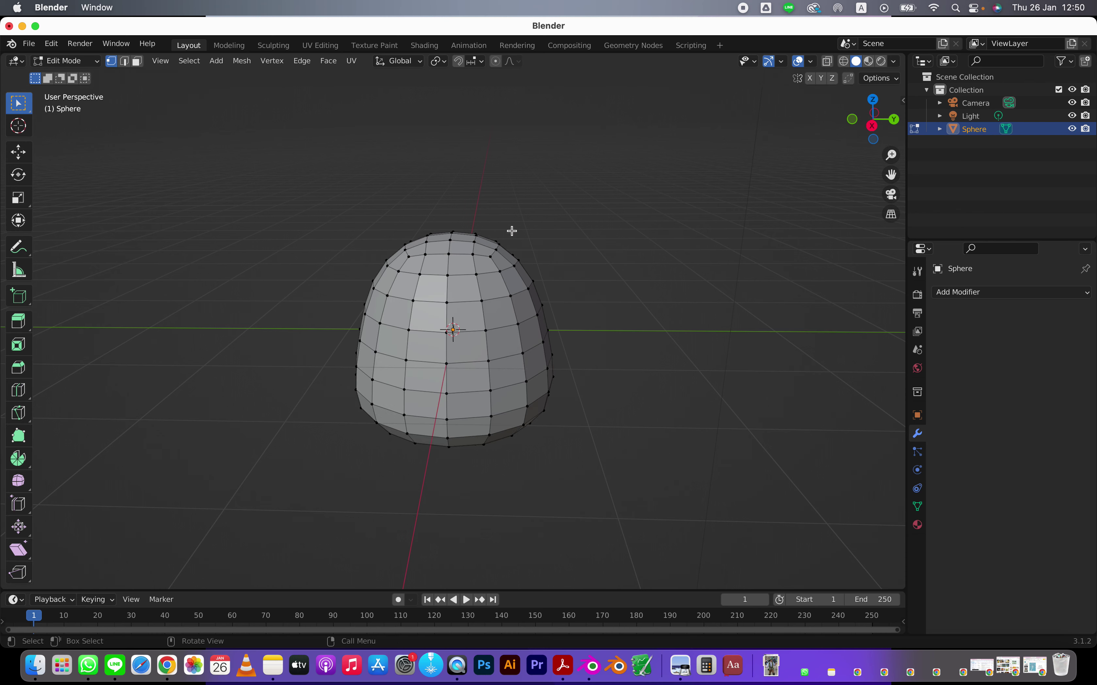
middle_drag(515, 332, 499, 254)
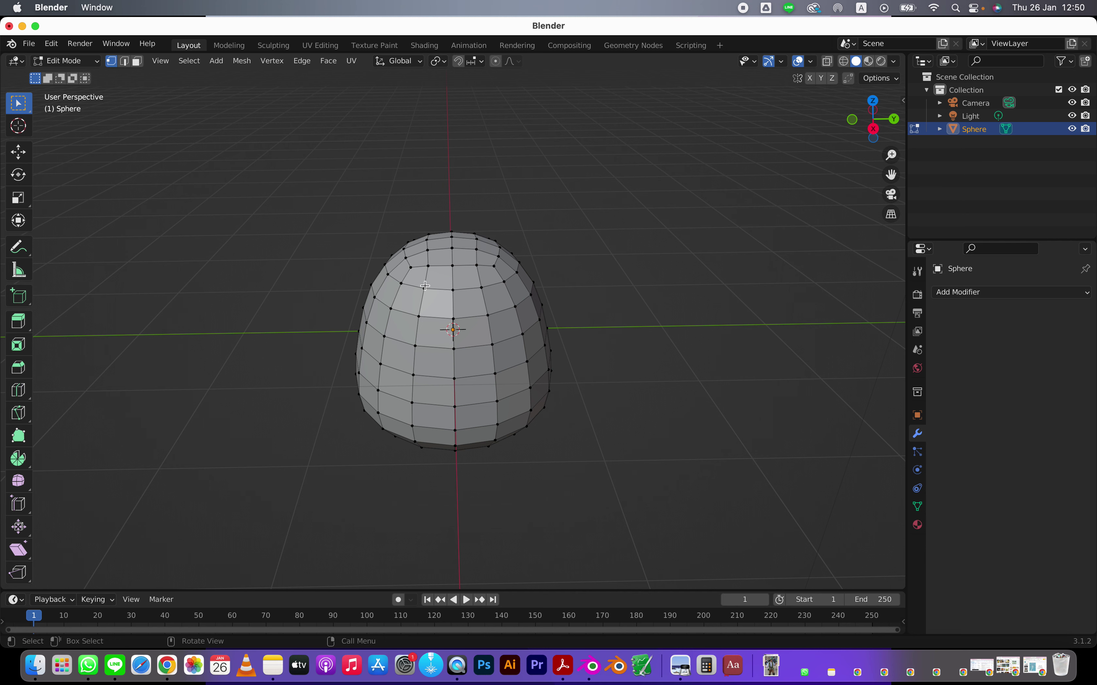
middle_drag(447, 275, 408, 245)
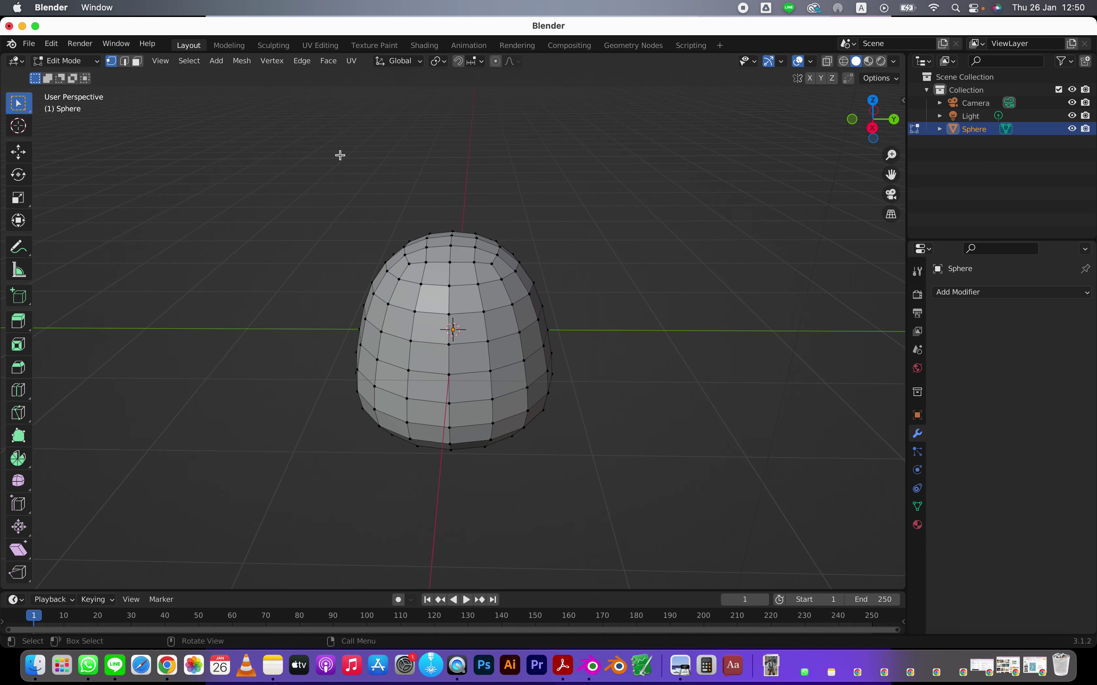
click(138, 62)
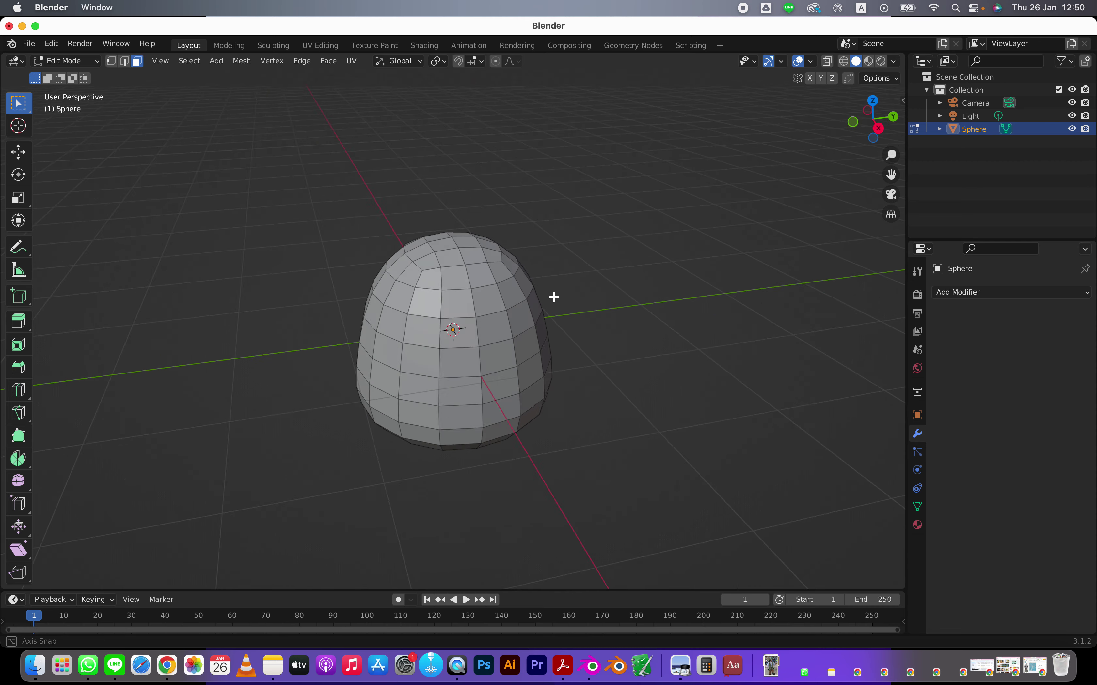
middle_drag(554, 297, 448, 265)
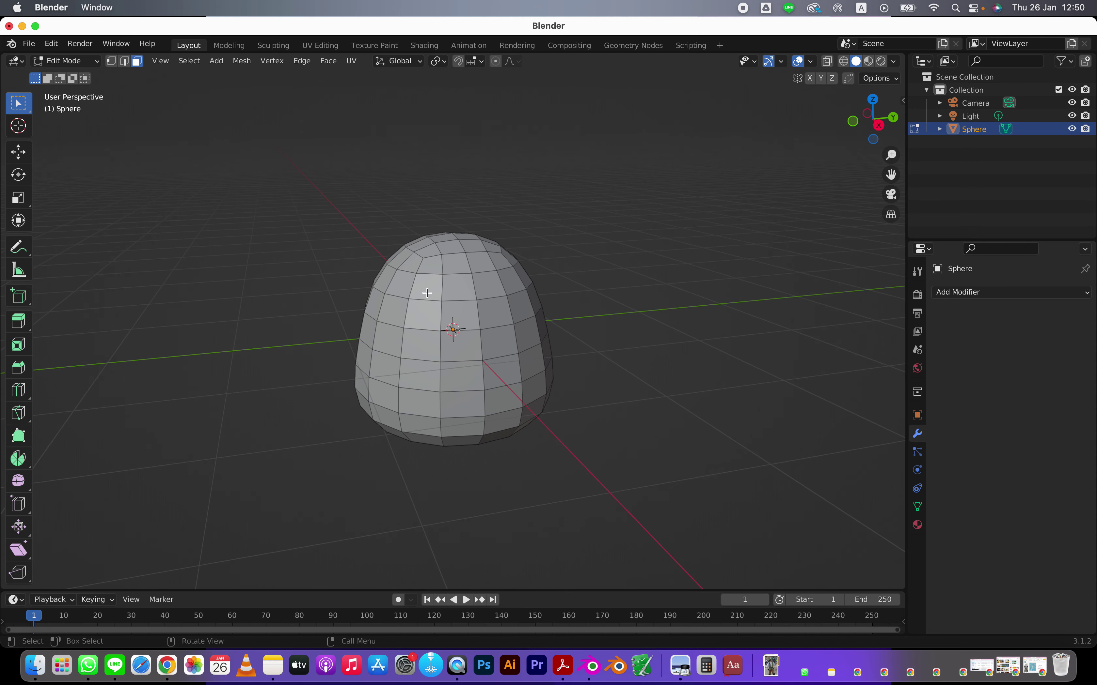
Step: Examine the dripping cream topping in the bingsu reference illustration in Preview and return to Blender
drag(746, 24, 441, 25)
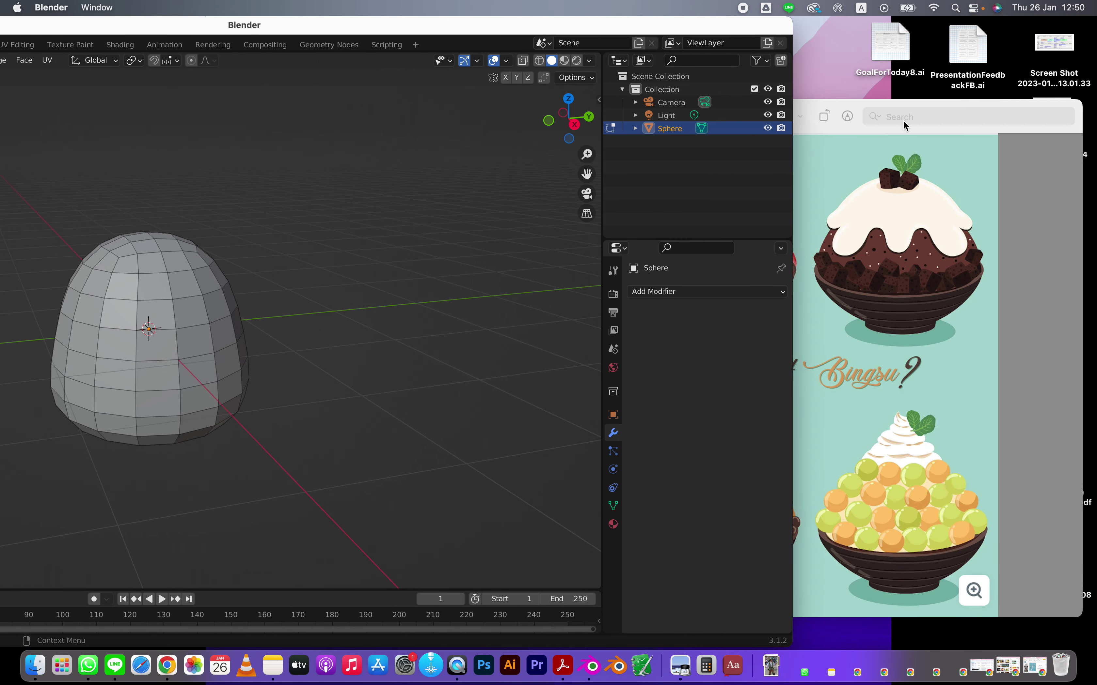
click(858, 113)
double_click(584, 23)
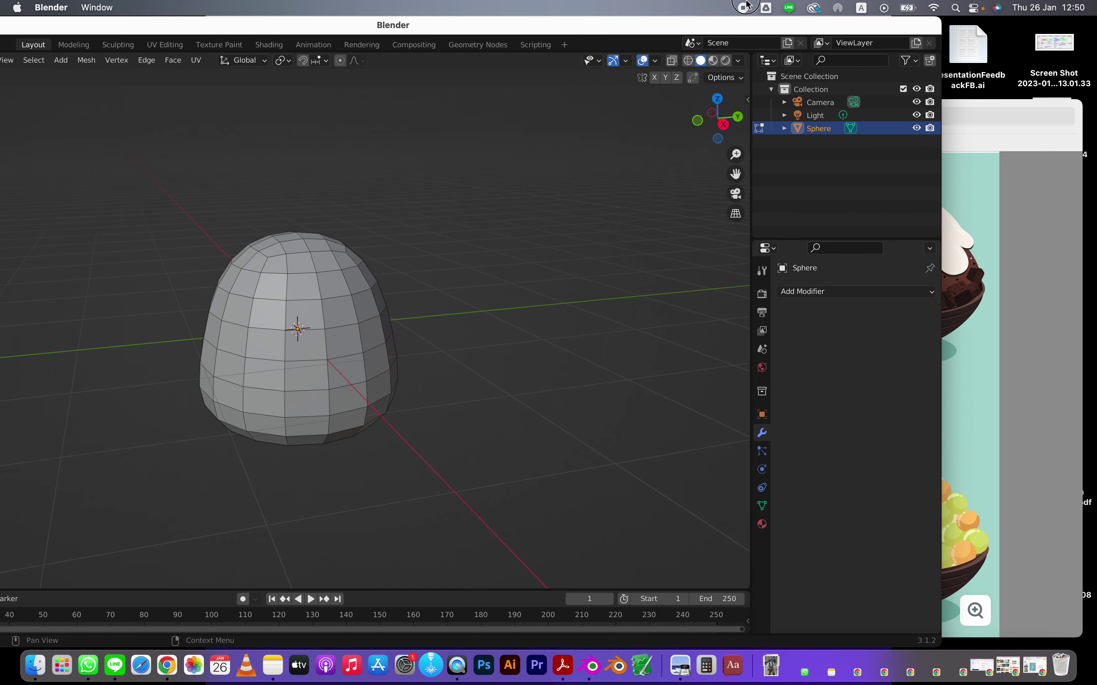
drag(152, 24, 190, 23)
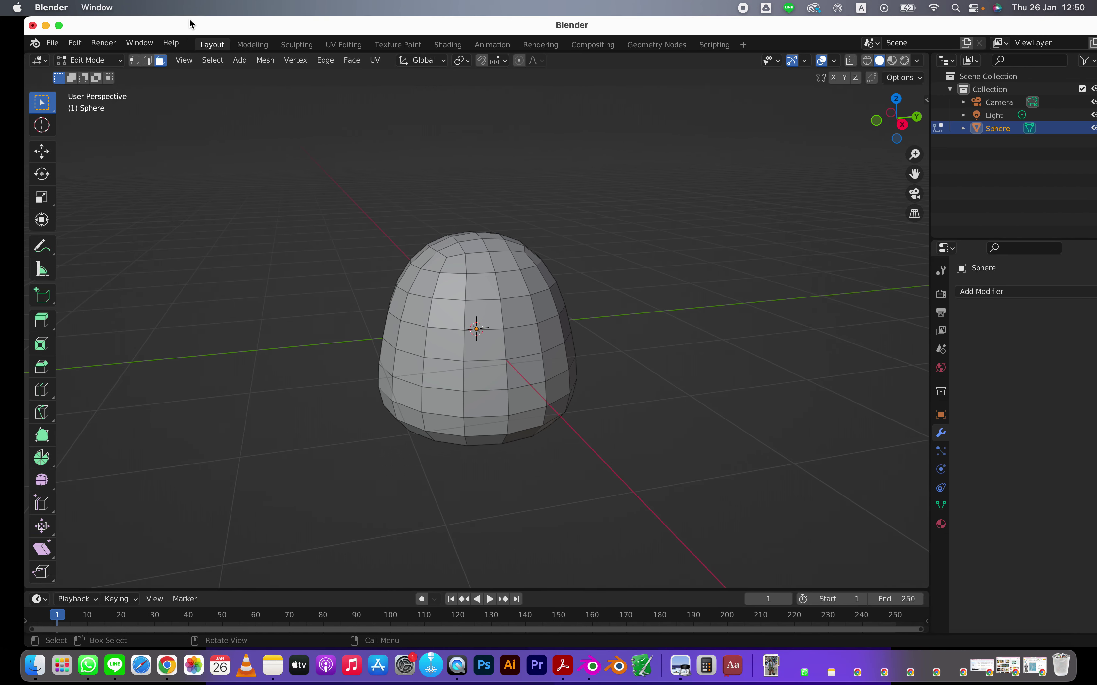
Step: Circle-select the dome's upper faces with radius 25, extending the selection downward in uneven drips on the front
drag(42, 102, 104, 163)
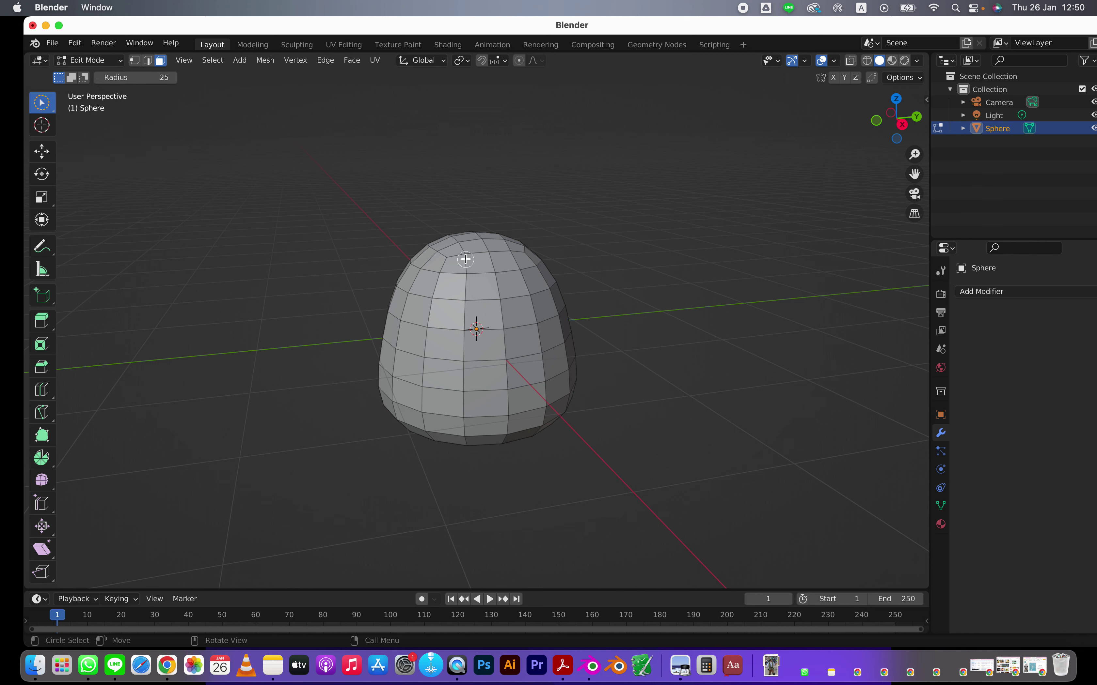
mouse_move(479, 258)
mouse_down()
mouse_move(487, 313)
mouse_move(445, 262)
mouse_move(488, 326)
mouse_move(507, 262)
mouse_move(541, 289)
mouse_up()
click(485, 313)
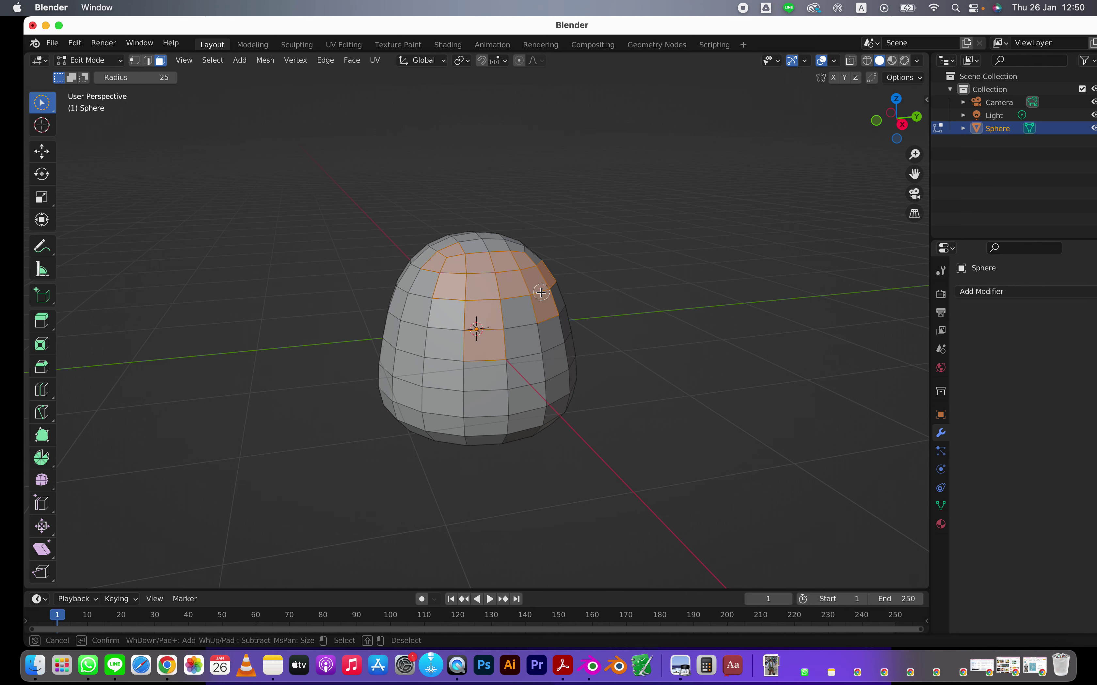
mouse_move(541, 289)
middle_down()
mouse_move(504, 289)
mouse_move(508, 277)
middle_up()
mouse_move(500, 268)
mouse_down()
mouse_move(522, 276)
mouse_move(497, 259)
mouse_move(461, 258)
mouse_up()
middle_drag(460, 258, 435, 283)
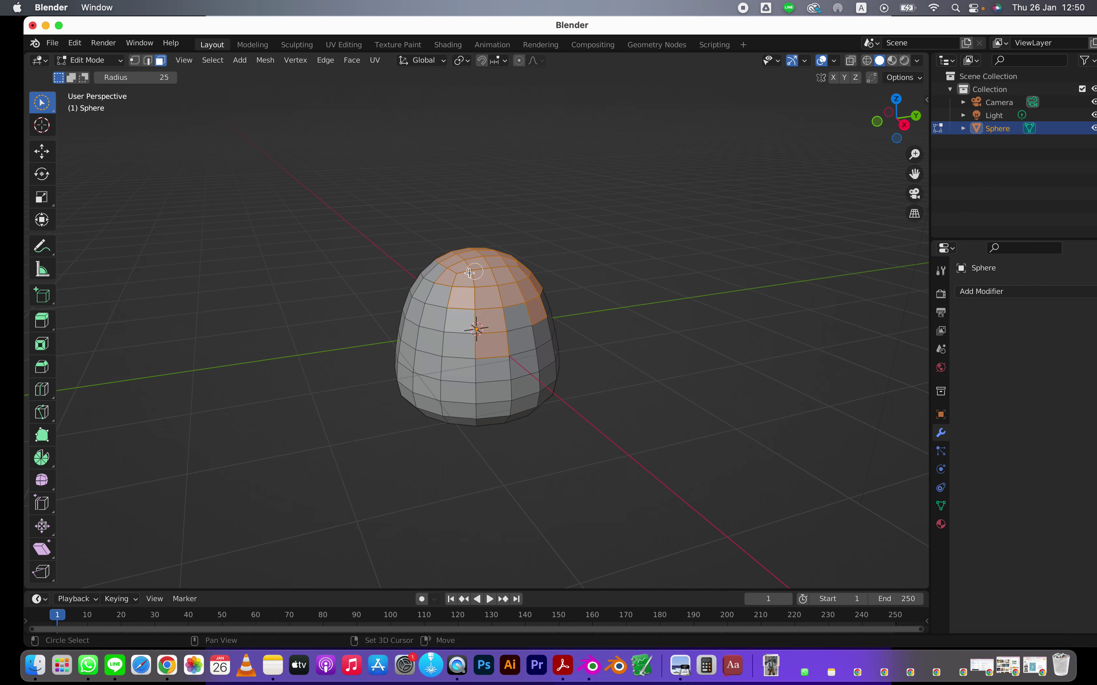
Step: Extend the circle selection over the dome's adjoining side and deselect the excess faces along its lower row
mouse_move(432, 287)
mouse_down()
mouse_move(435, 298)
mouse_move(420, 283)
mouse_up()
right_click(421, 283)
middle_drag(420, 283, 426, 324)
drag(426, 324, 417, 331)
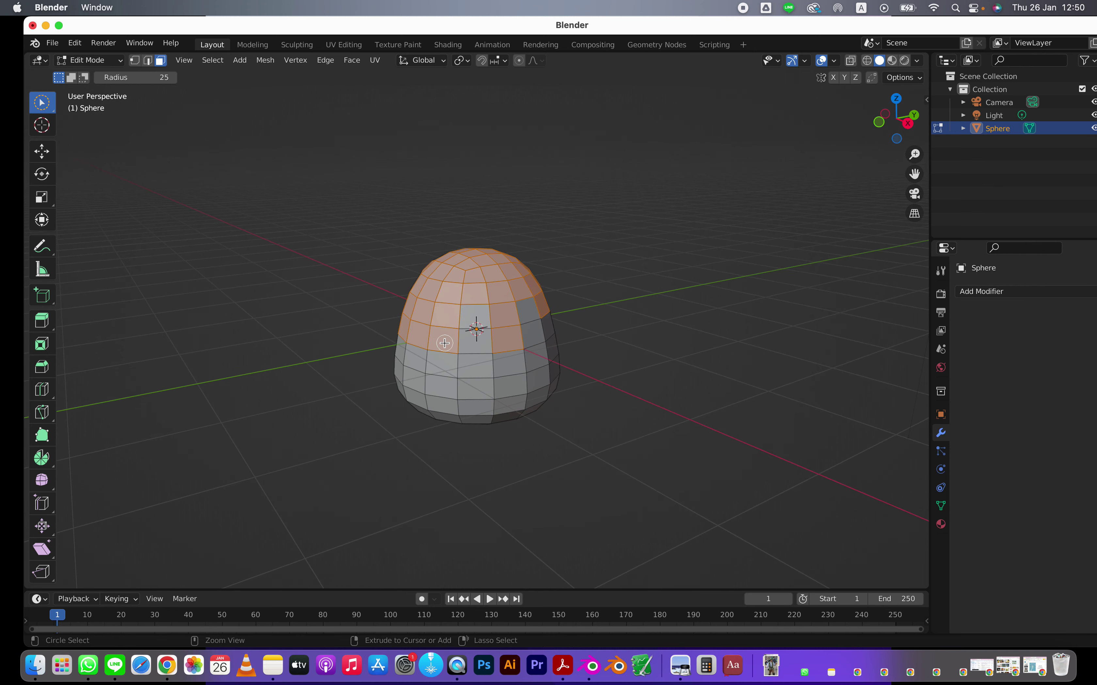
ctrl+drag(445, 343, 400, 331)
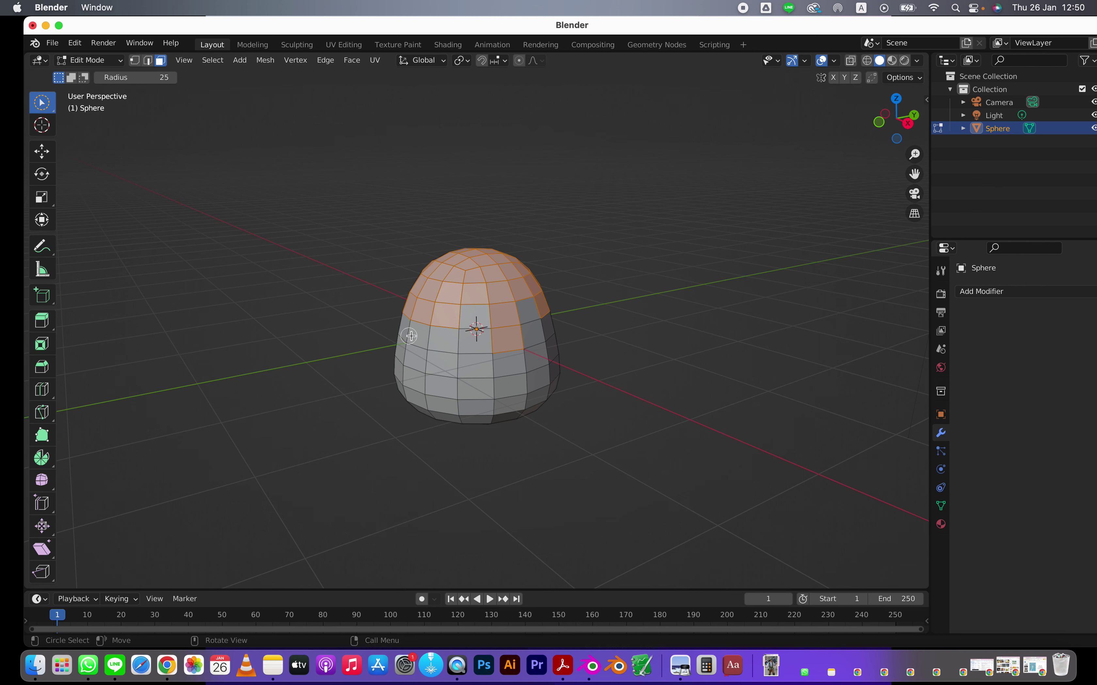
Step: Continue circle-selecting upper faces around the rest of the dome, giving the cap an uneven dripping edge
mouse_move(420, 334)
middle_down()
mouse_move(556, 345)
mouse_move(465, 298)
middle_up()
mouse_move(465, 299)
mouse_down()
mouse_move(420, 290)
mouse_move(457, 264)
mouse_move(439, 315)
mouse_up()
middle_drag(439, 315, 475, 313)
mouse_move(442, 318)
mouse_down()
mouse_move(412, 291)
mouse_move(435, 285)
mouse_up()
middle_drag(544, 311, 589, 301)
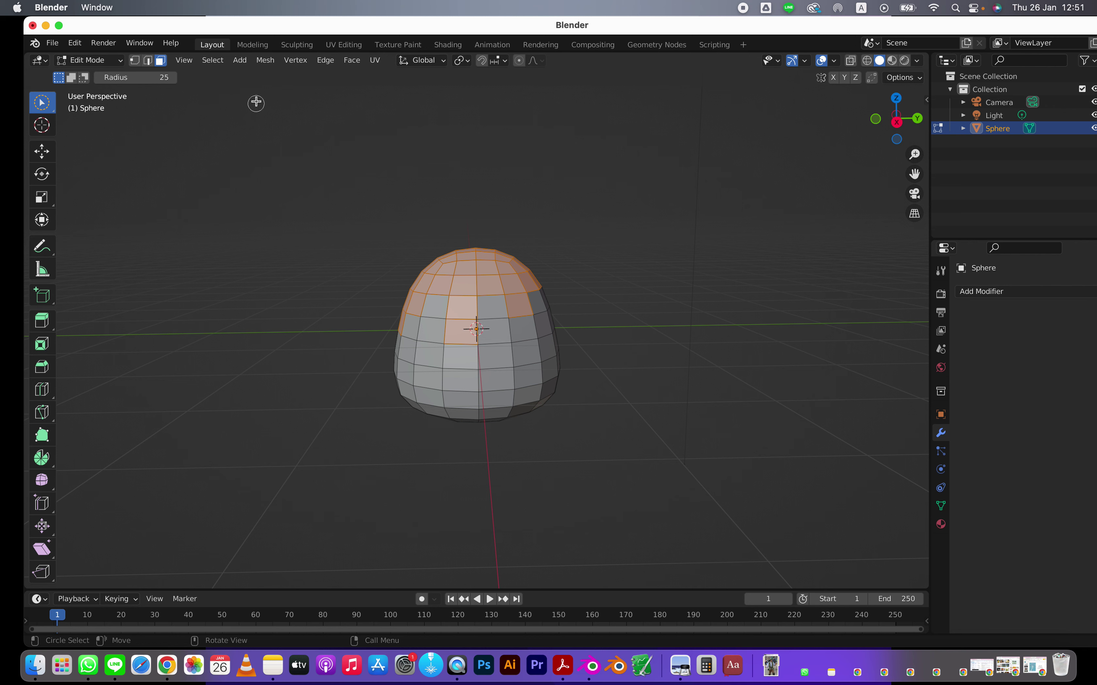
Step: Duplicate the selected cap faces in place and separate the copy into its own object
click(262, 61)
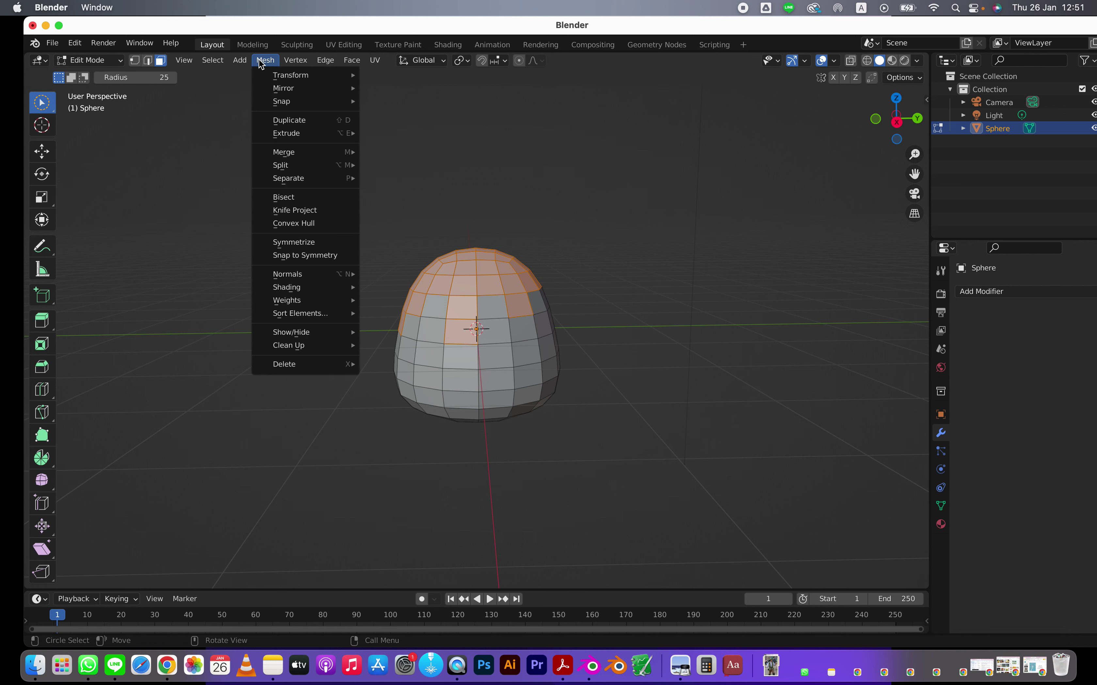
click(288, 120)
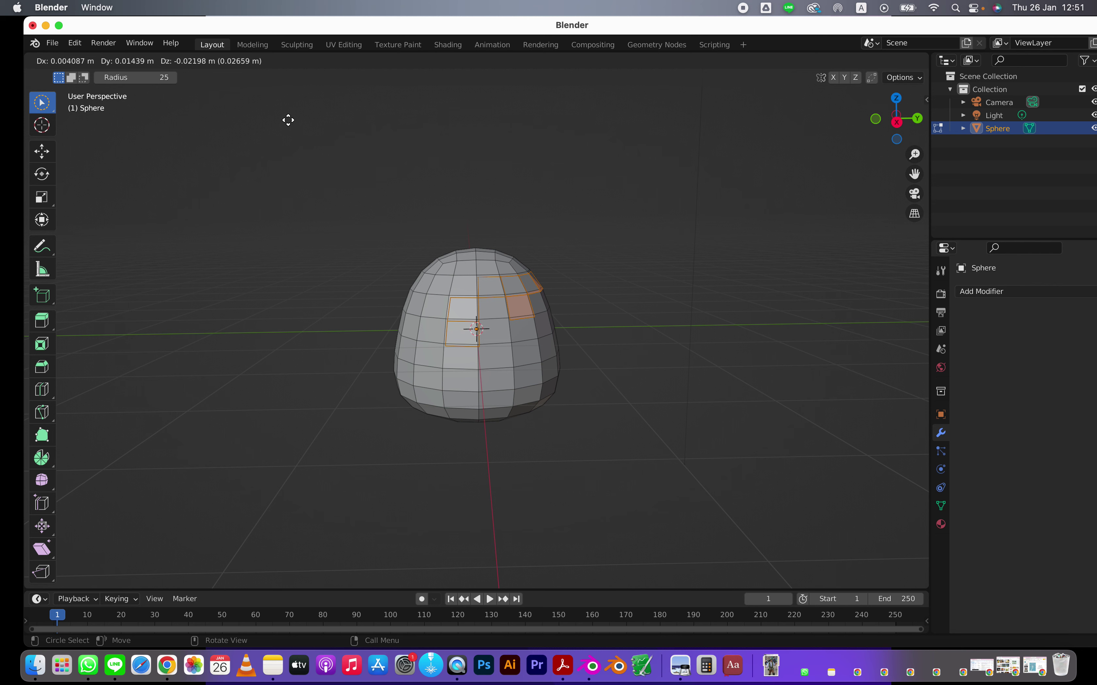
key(Escape)
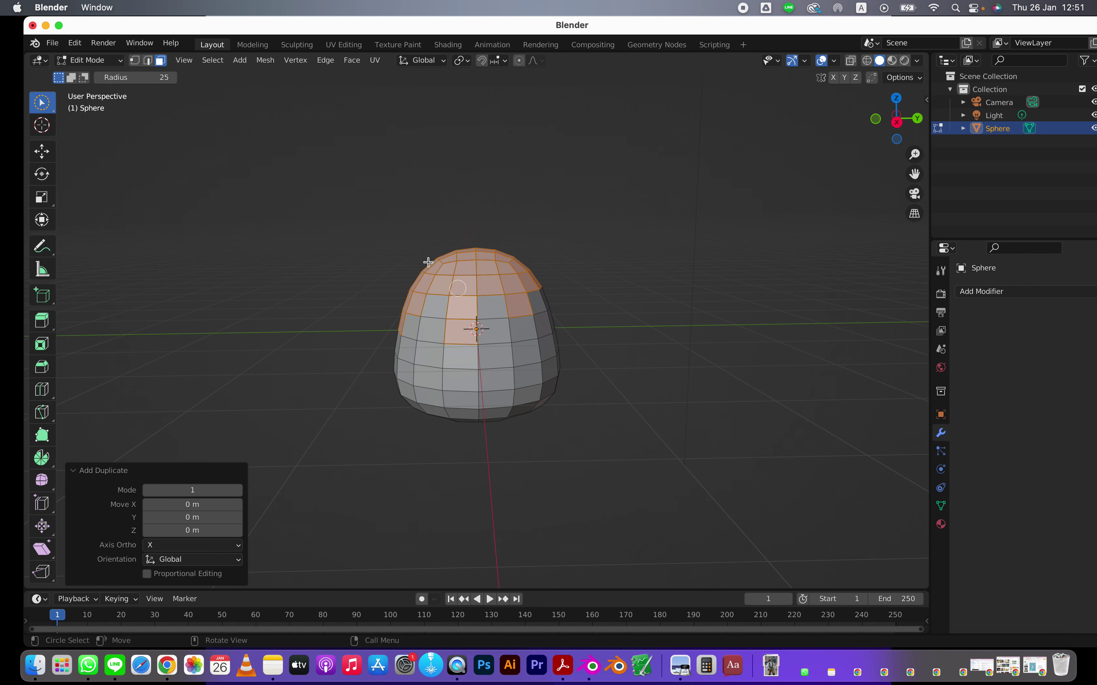
click(265, 60)
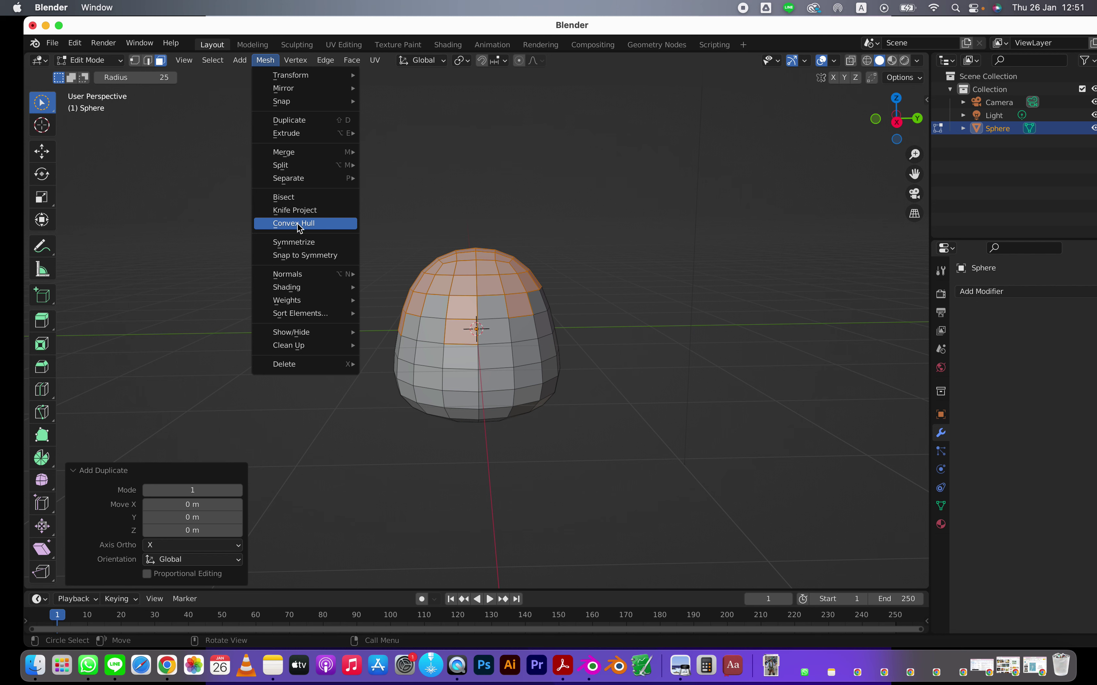
mouse_move(293, 182)
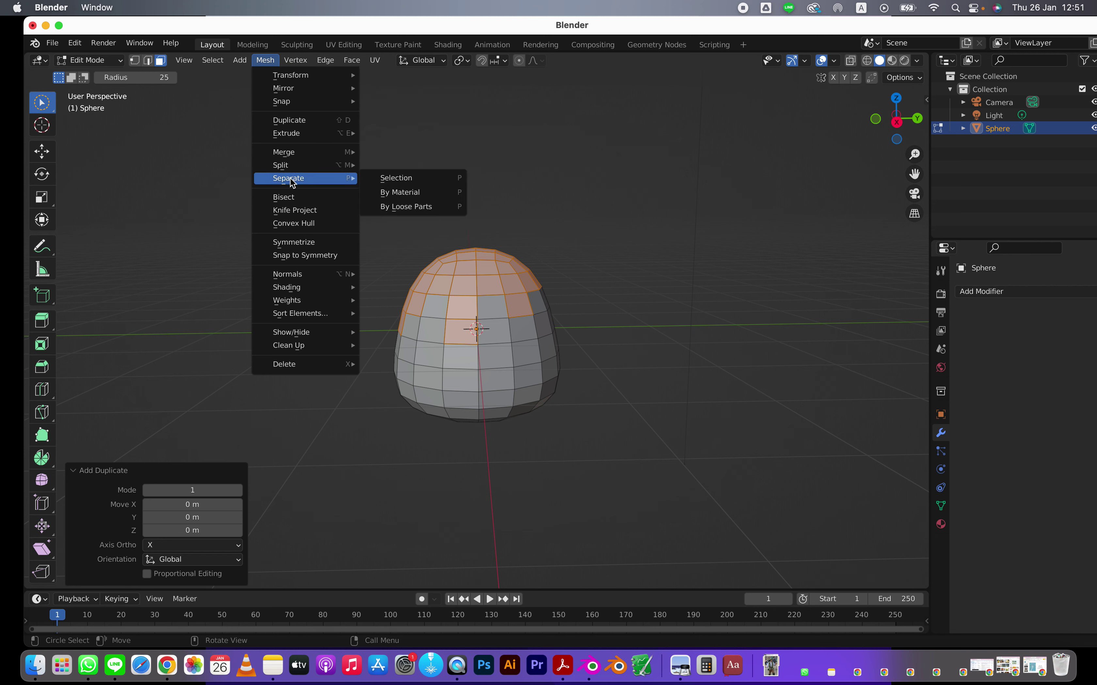
click(388, 182)
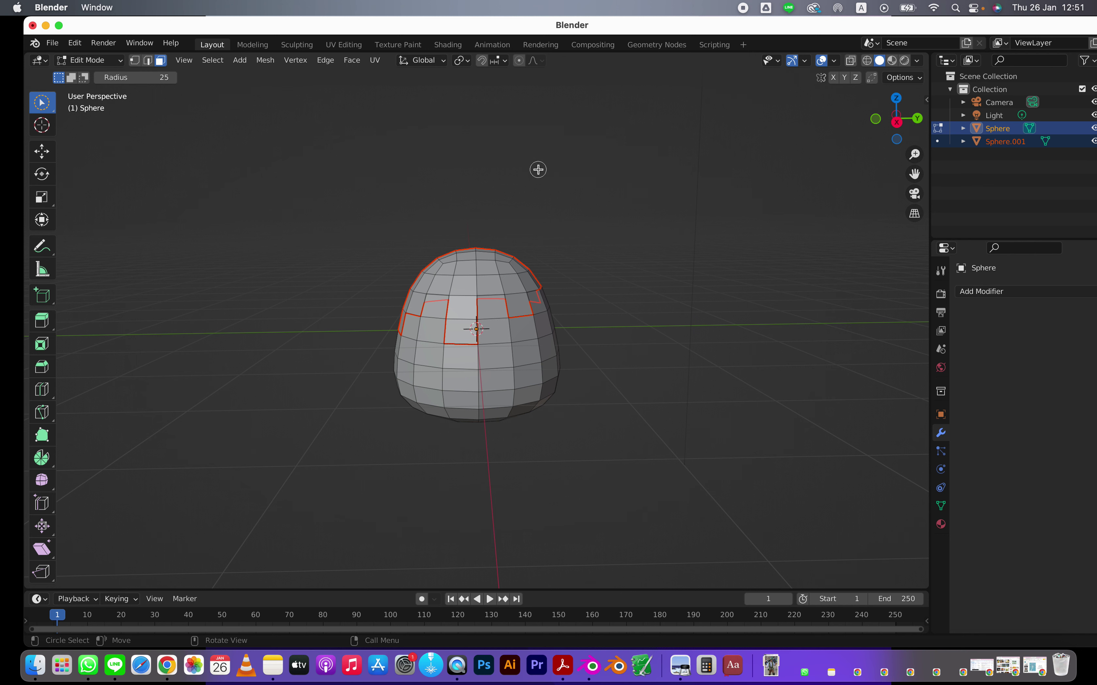
Step: Switch to the Select Box tool, leave the dome's Edit Mode and open the separated cap, Sphere.001, for mesh editing
click(42, 103)
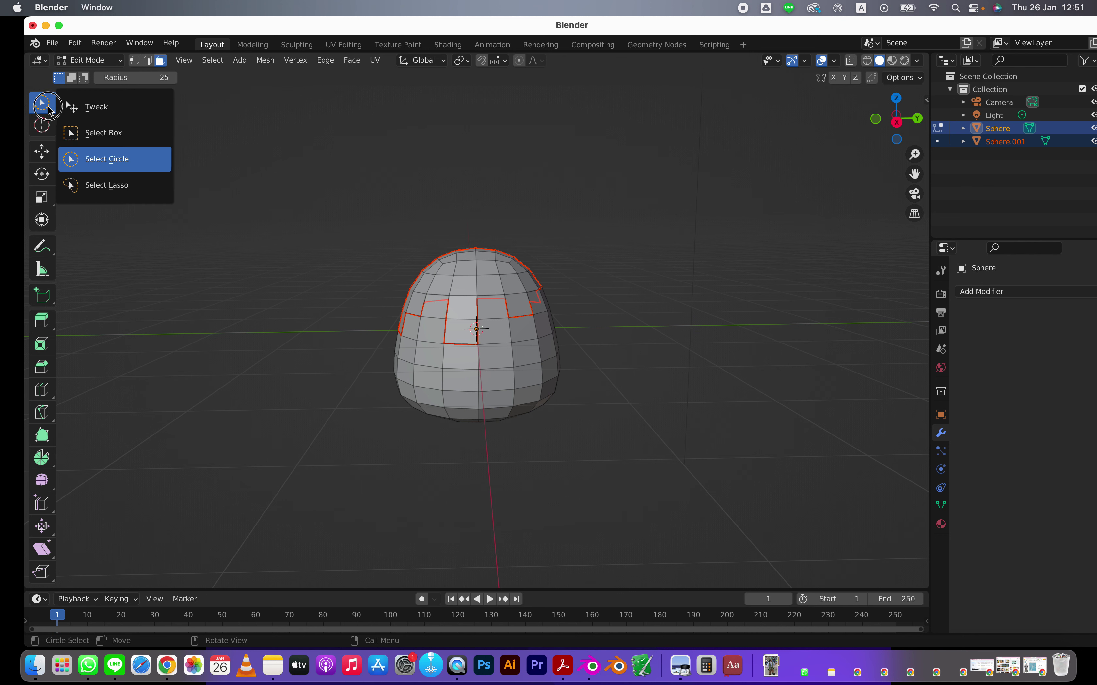
click(86, 134)
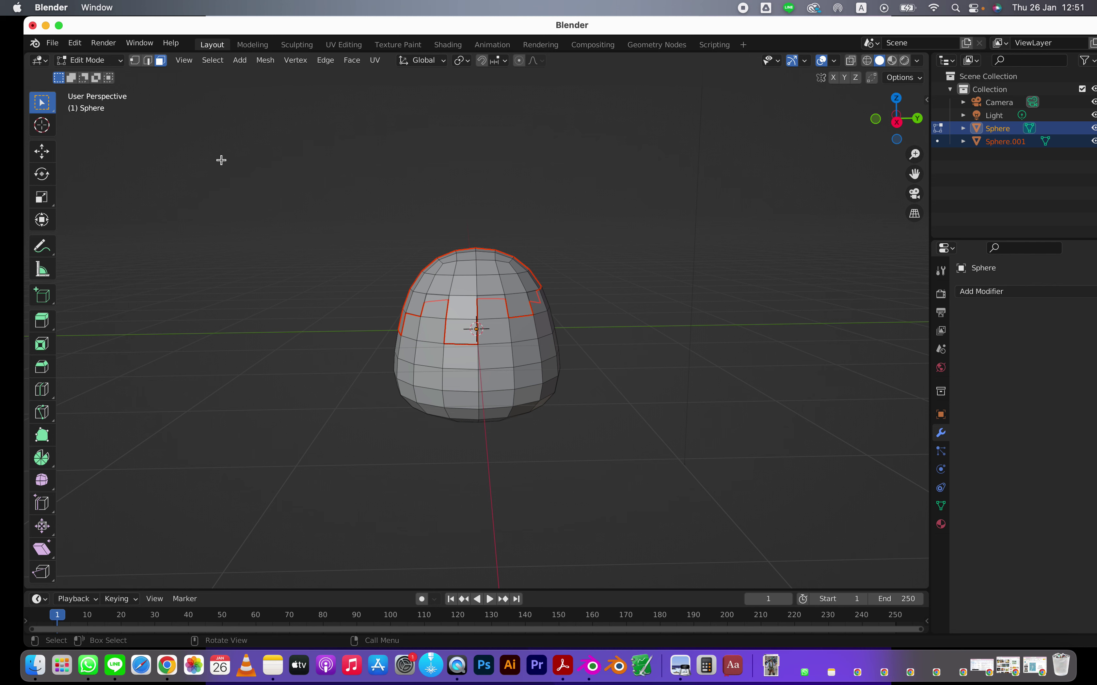
key(Tab)
click(462, 201)
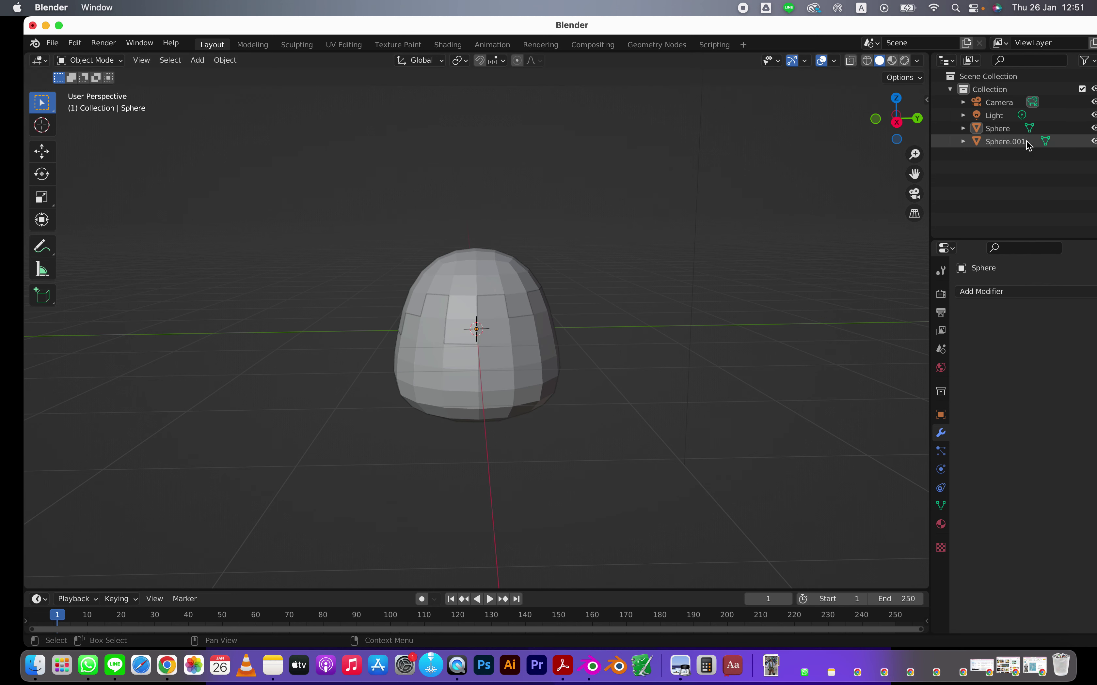
click(1009, 132)
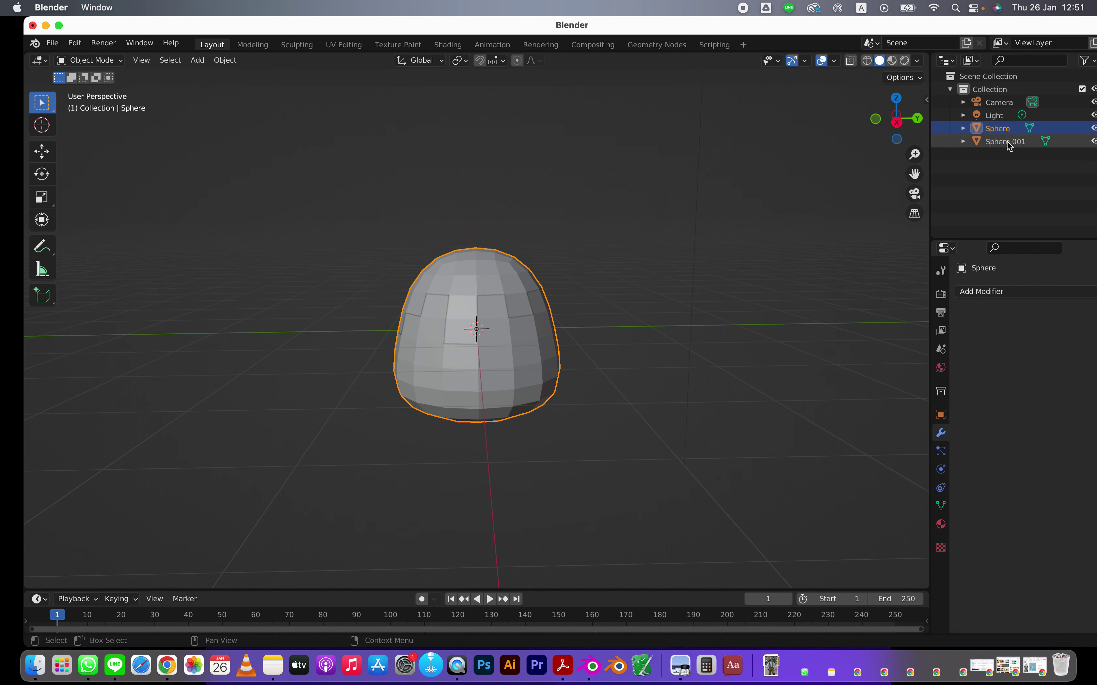
click(1005, 142)
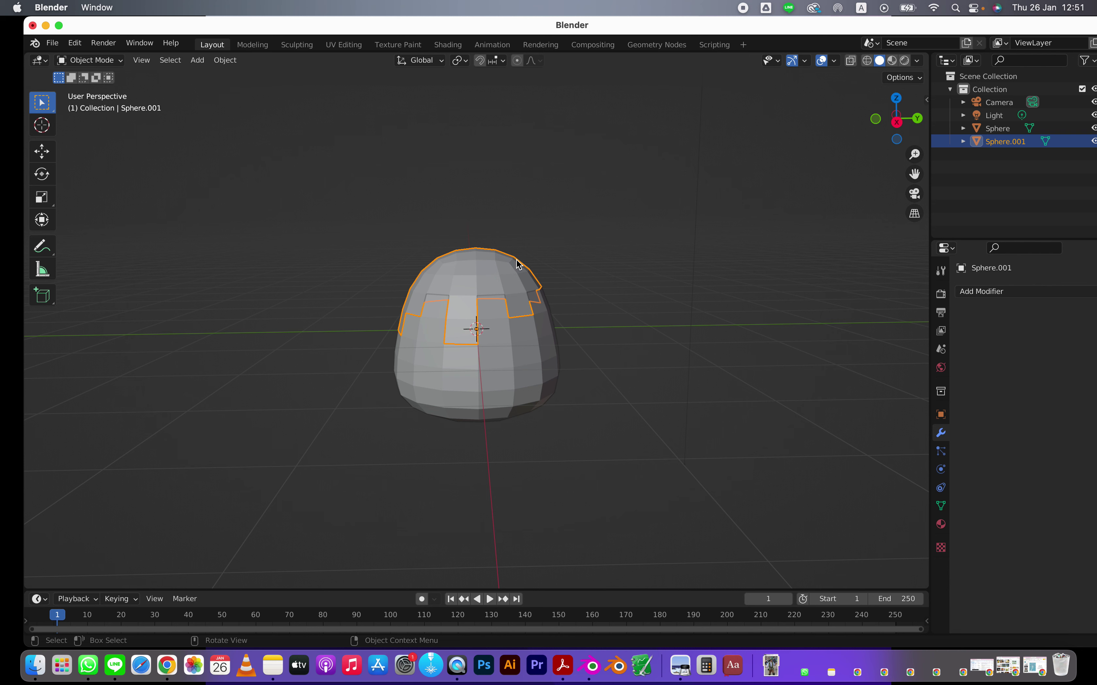
key(Tab)
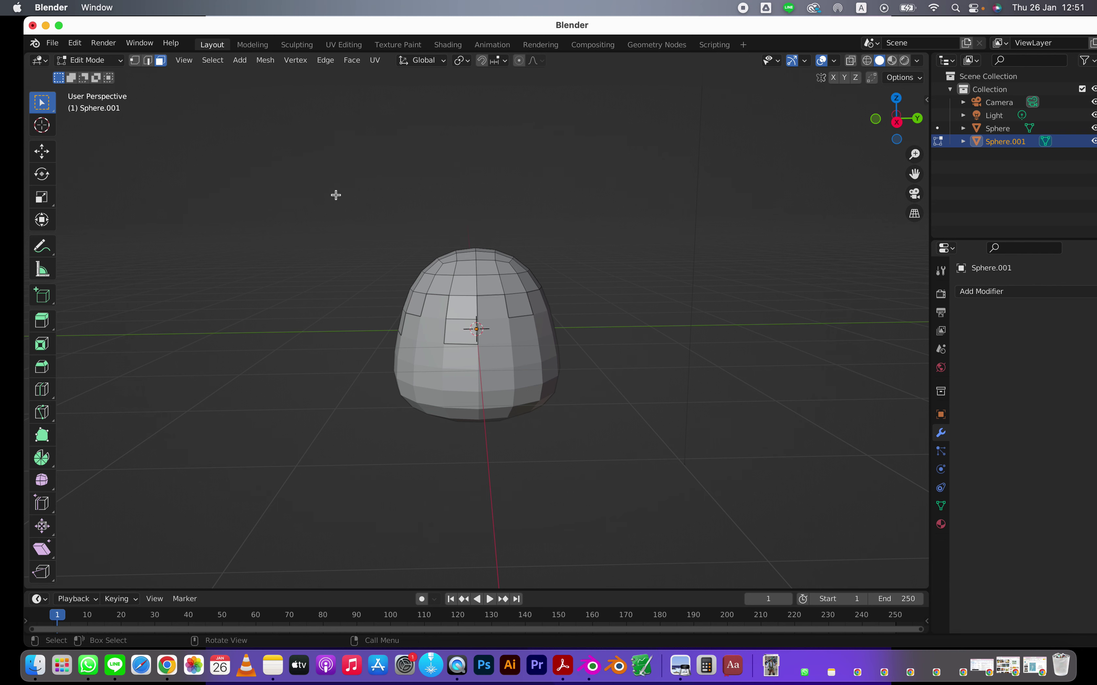
Step: Select all linked faces of the cap, extrude them along their normals by about 0.059 m and return to Object Mode
click(518, 307)
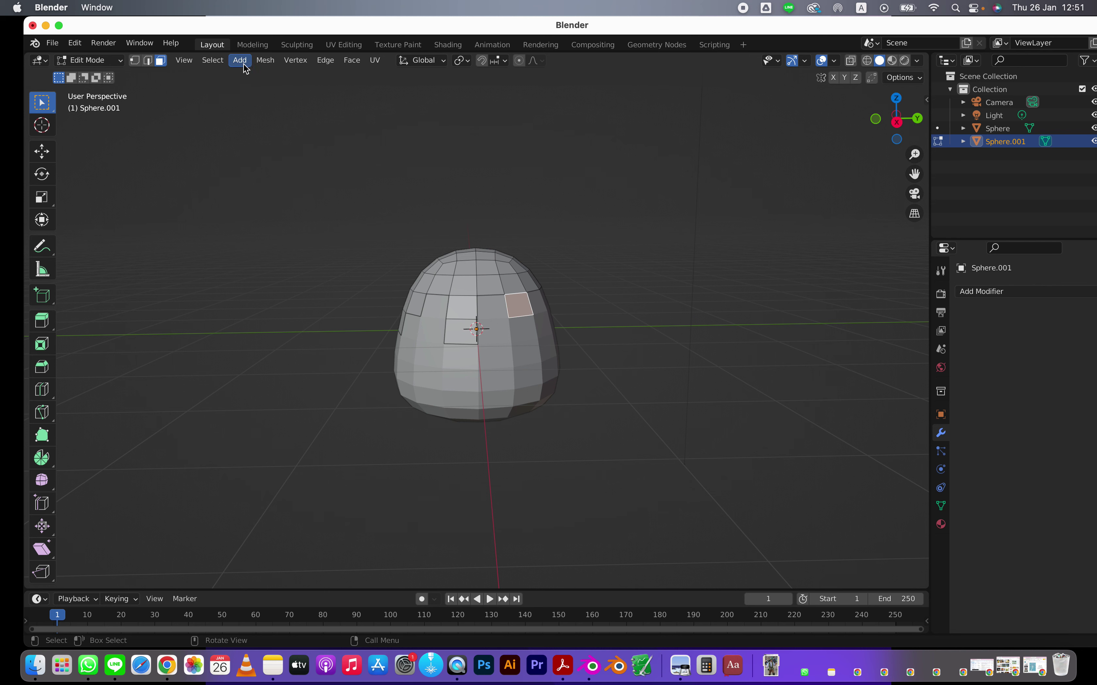
click(217, 63)
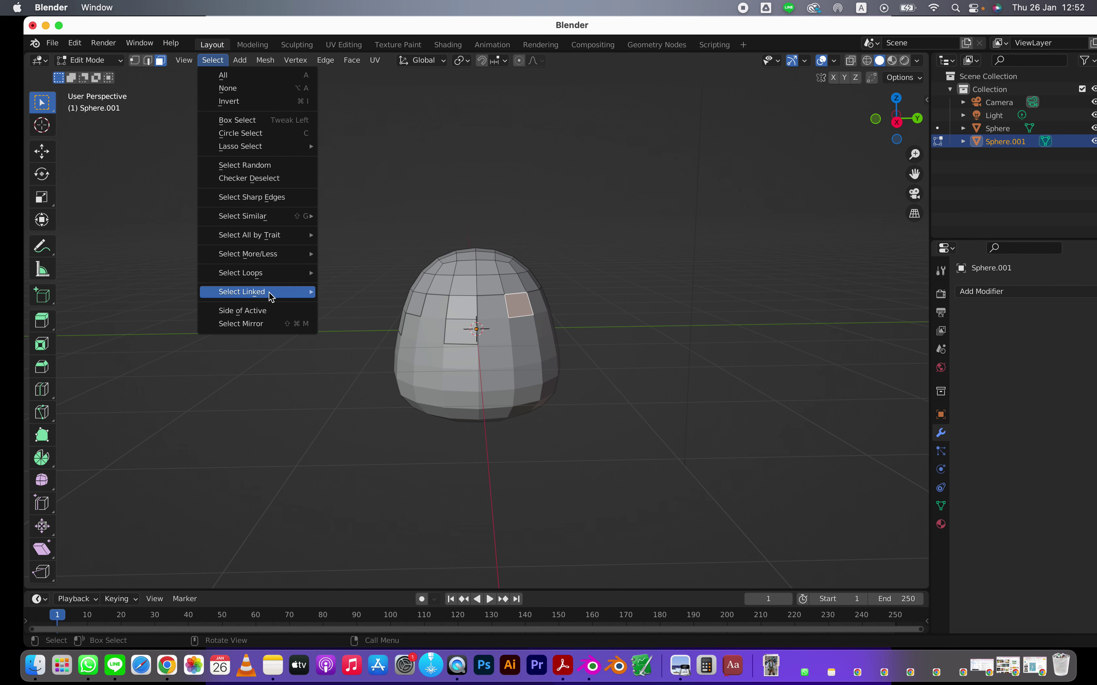
mouse_move(270, 294)
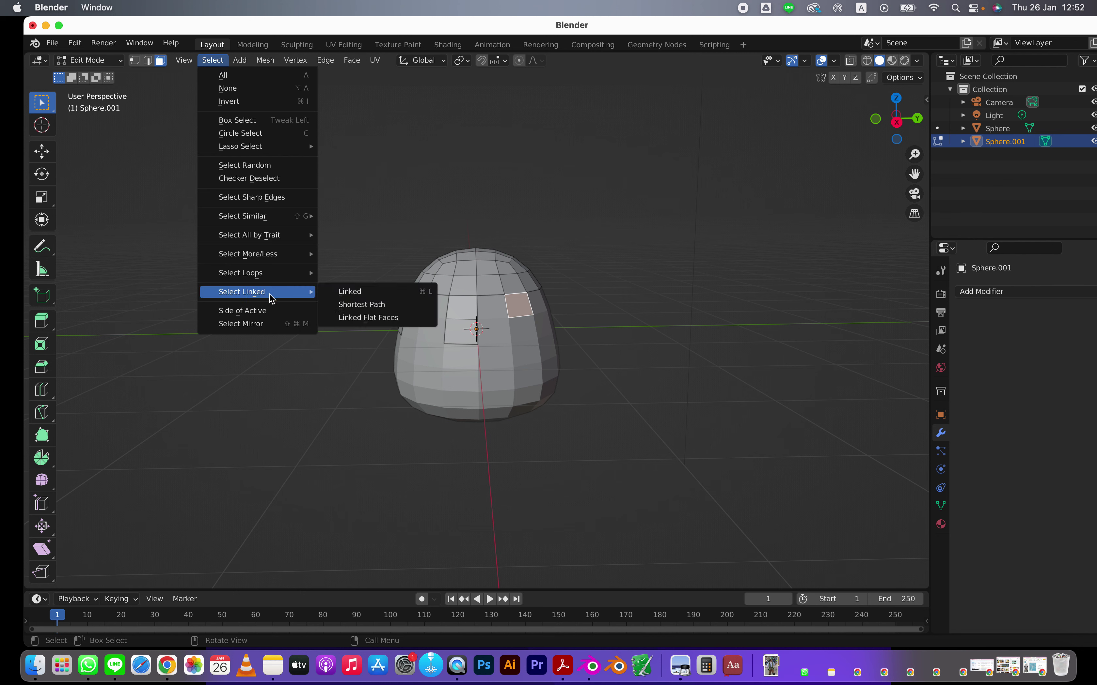
click(357, 295)
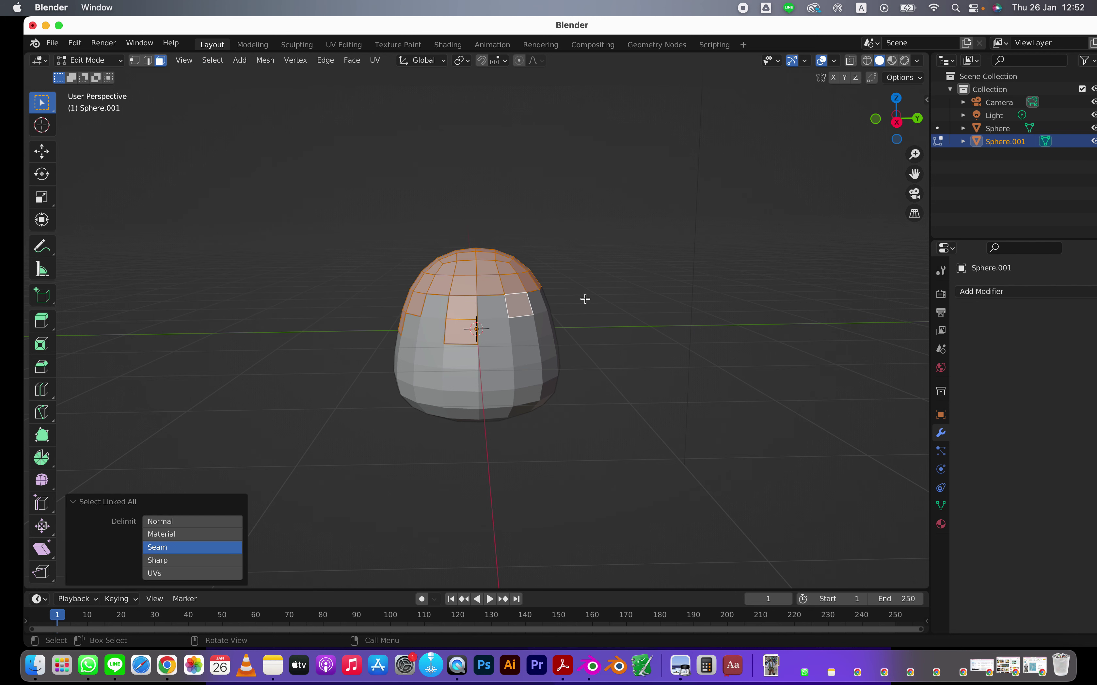
middle_drag(559, 276, 526, 291)
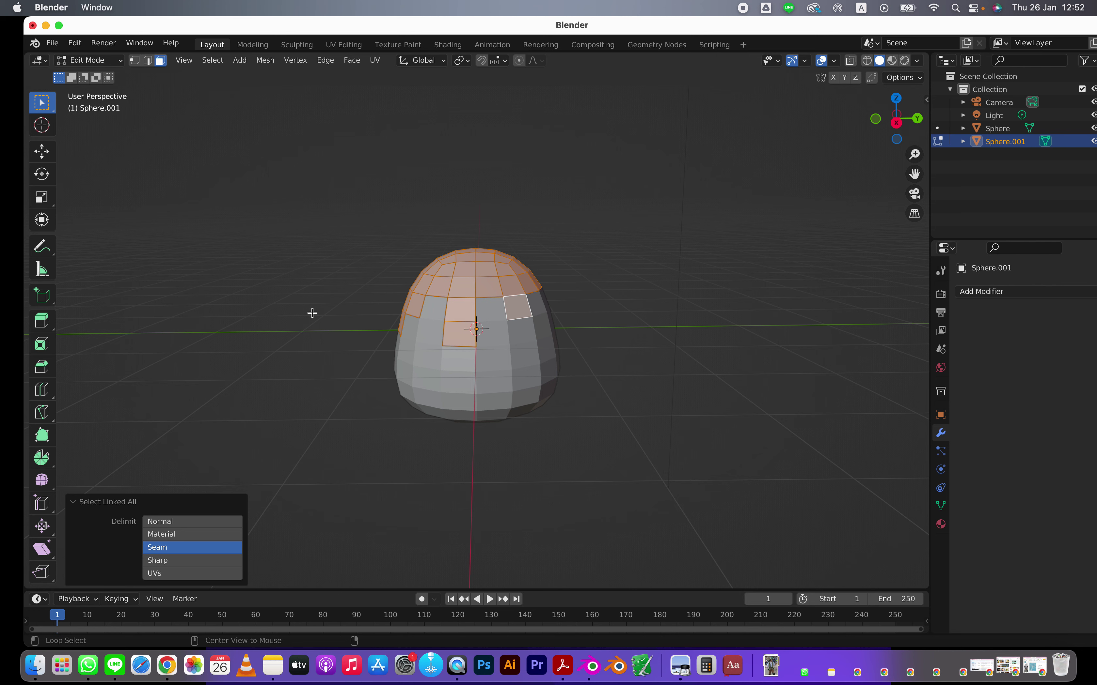
key(alt+e)
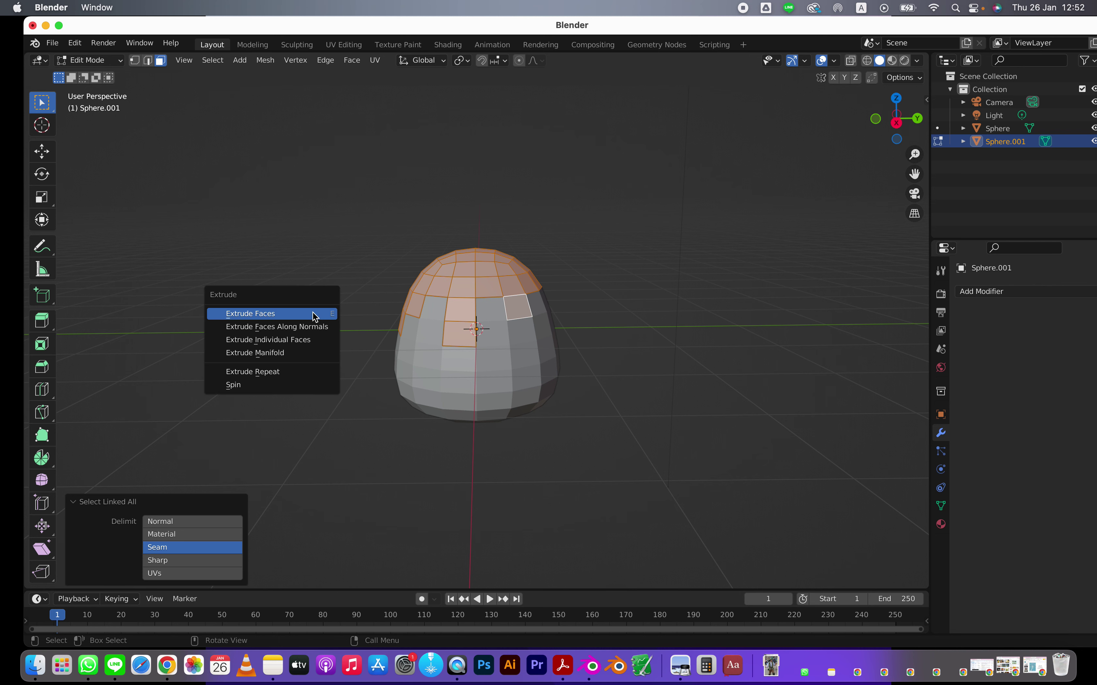
click(273, 328)
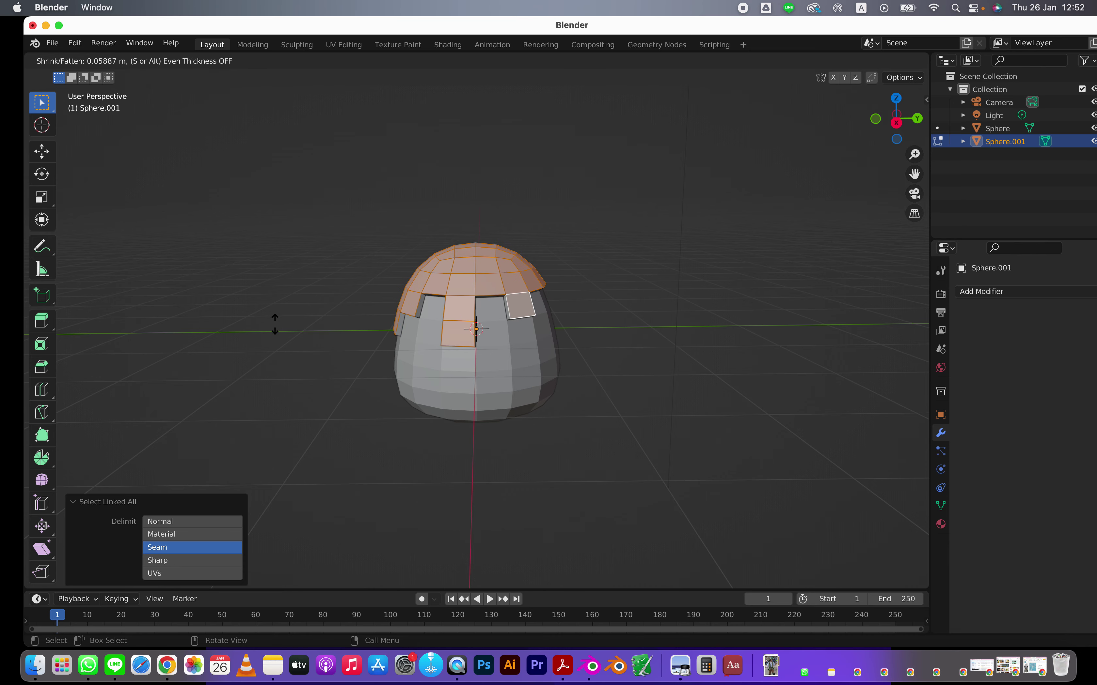
click(275, 324)
middle_drag(669, 364, 646, 355)
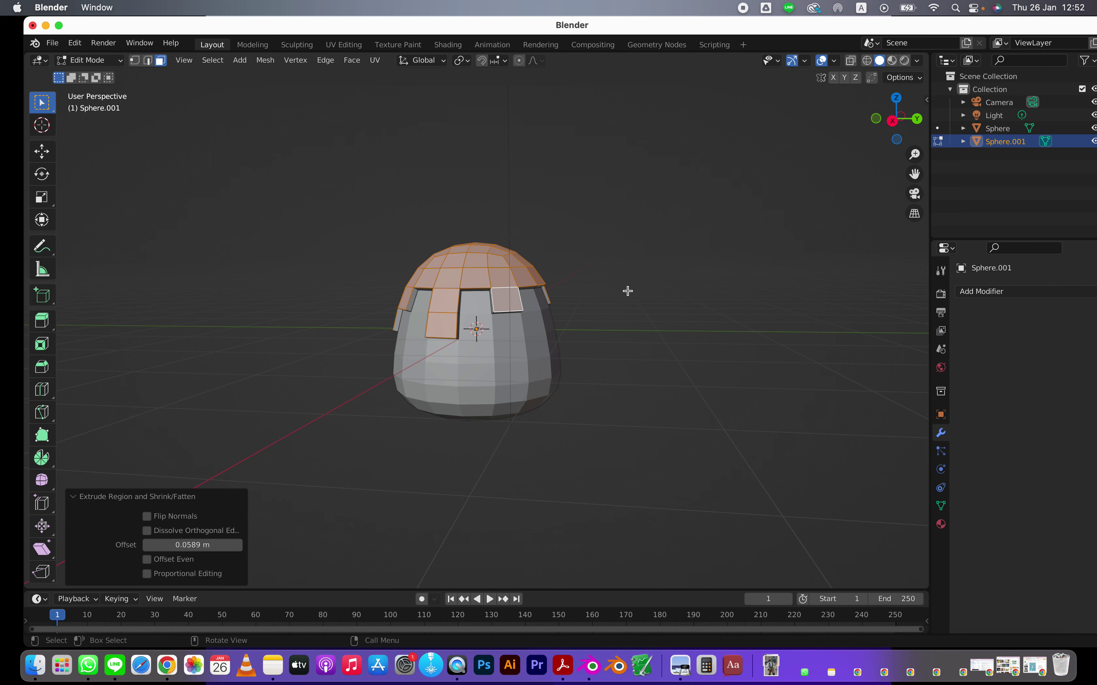
key(Tab)
click(600, 311)
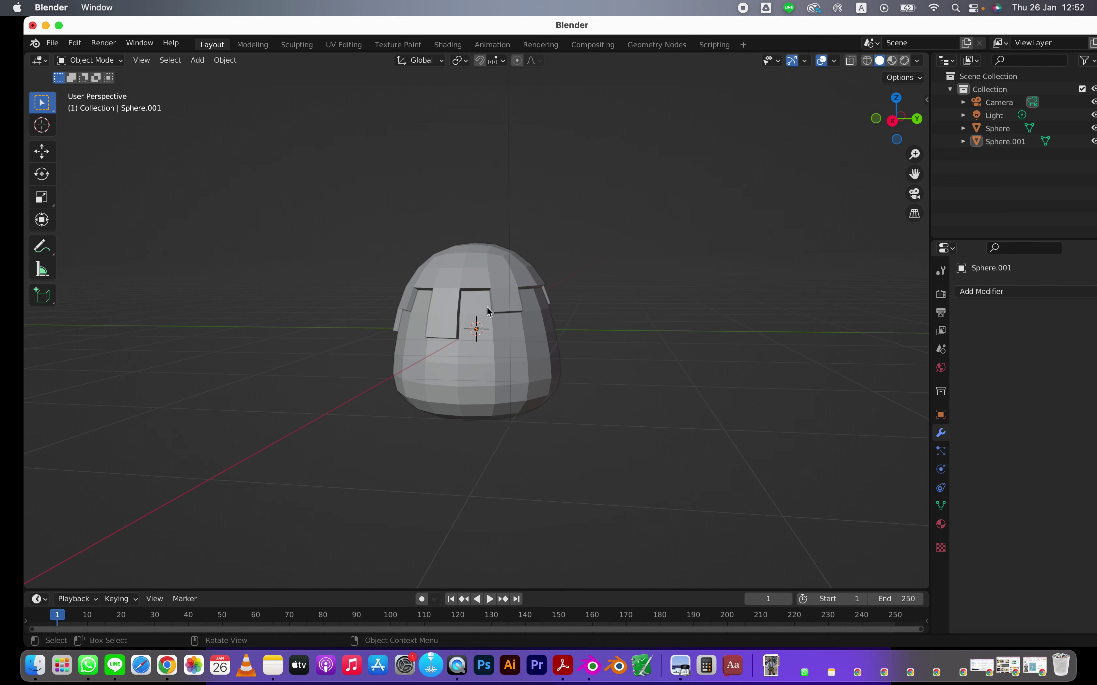
Step: Add a Subdivision Surface modifier to the dome with viewport level 2 and shade the dome smooth
click(511, 349)
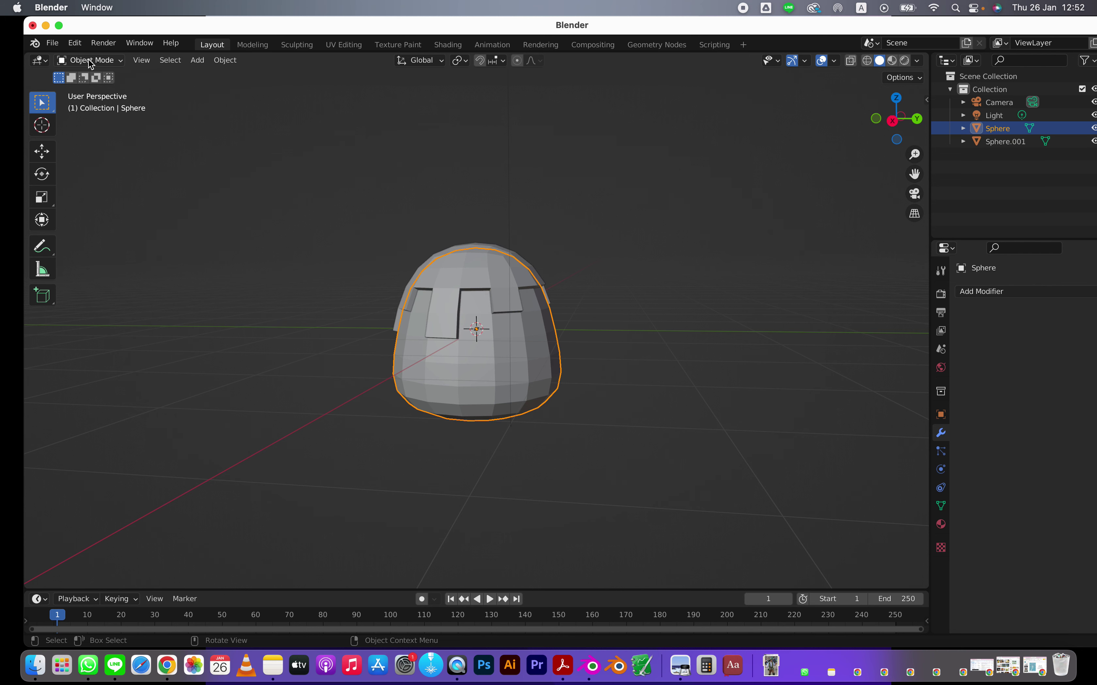
click(992, 291)
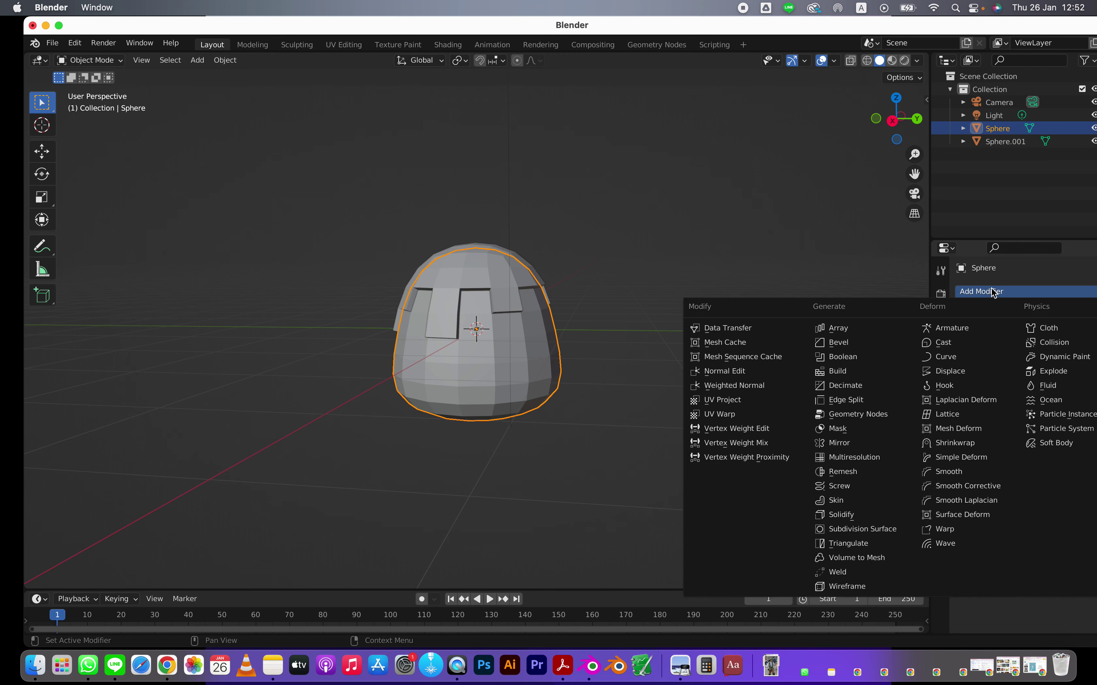
click(848, 529)
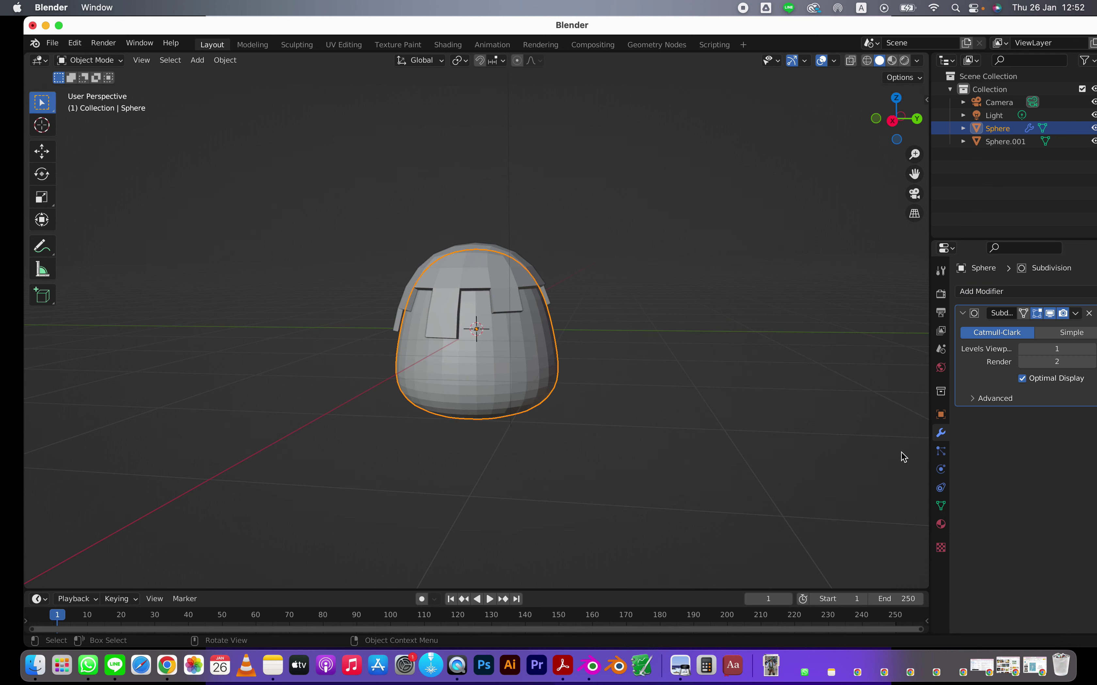
drag(1014, 28, 994, 28)
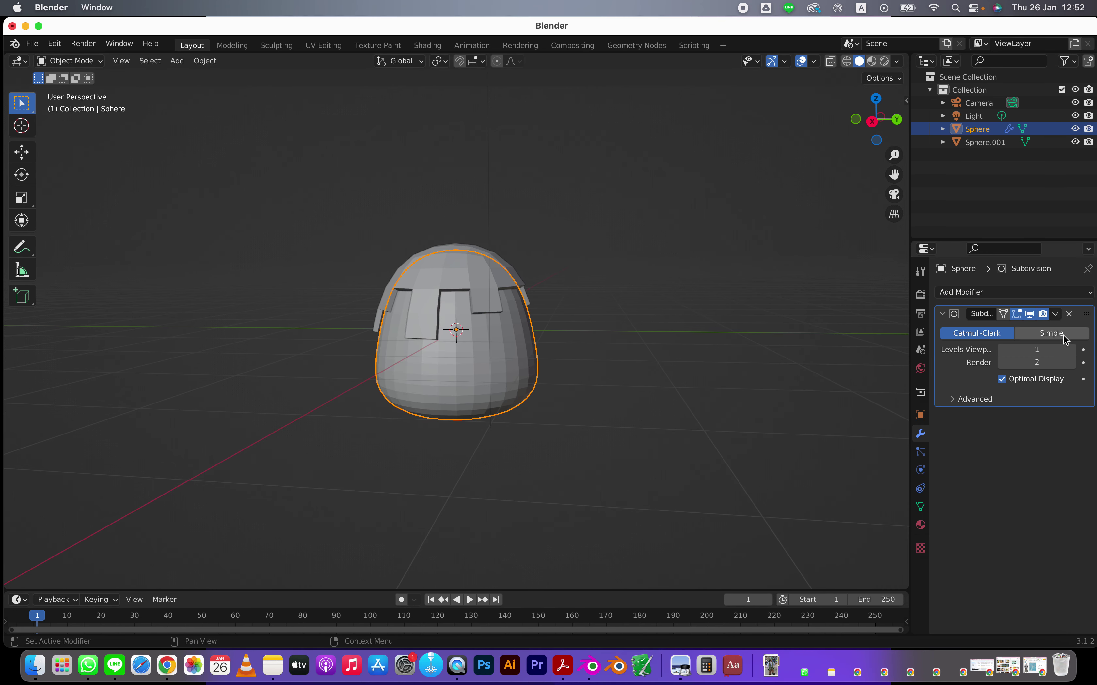
click(1070, 349)
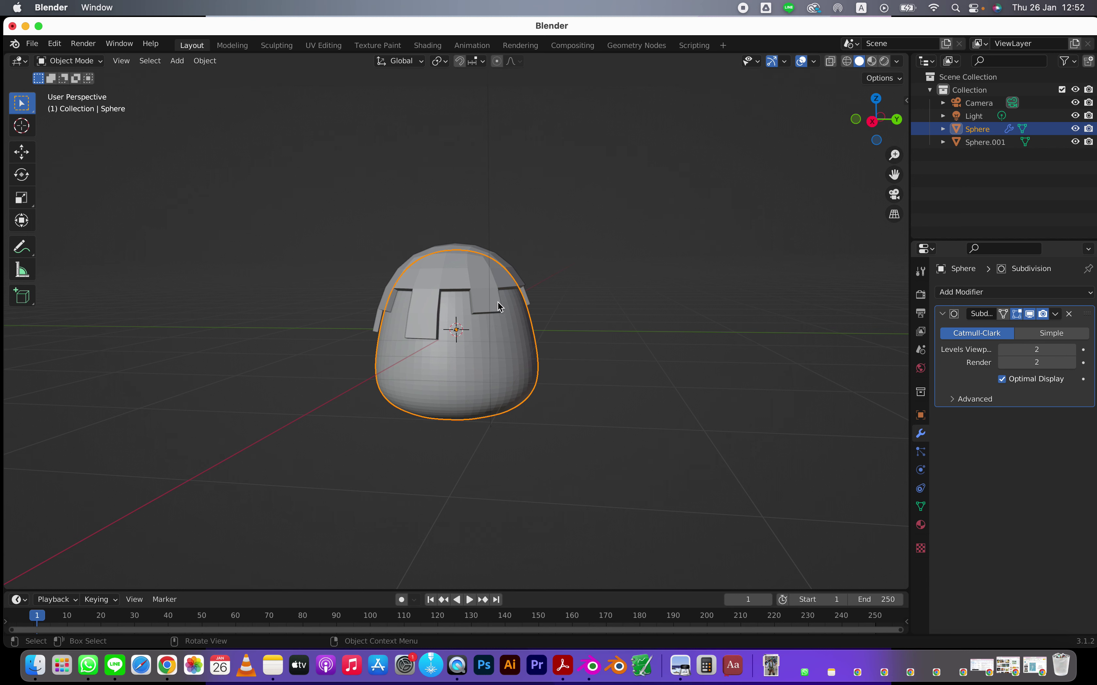
right_click(503, 342)
click(499, 340)
click(629, 393)
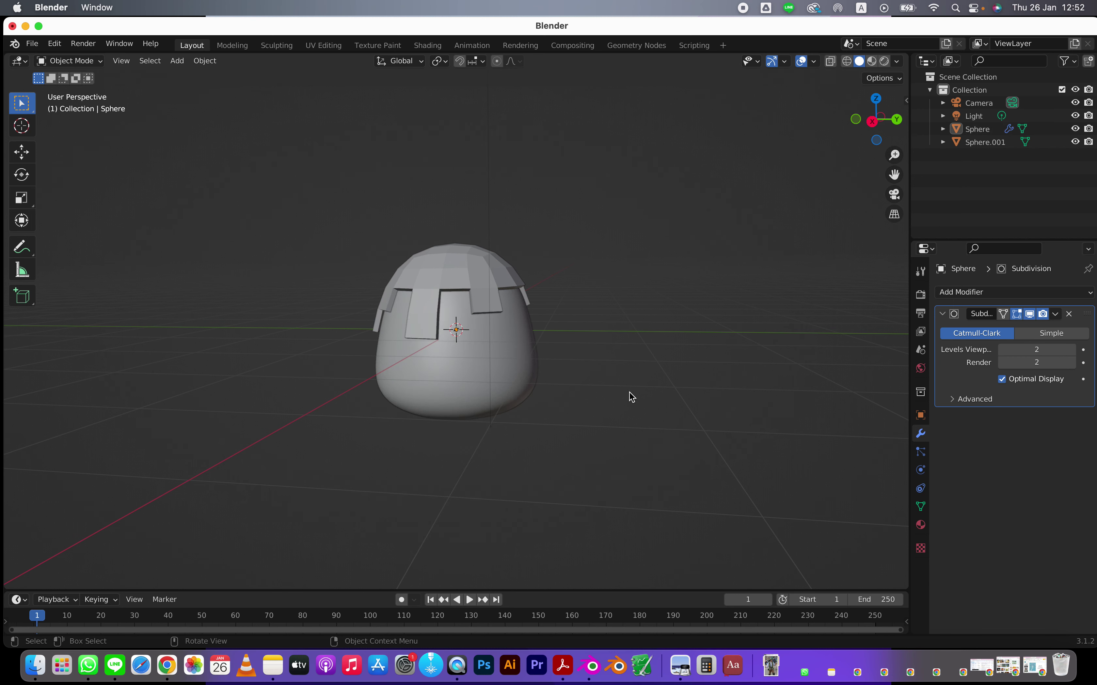
Step: Give the dripping cap a Subdivision Surface modifier with viewport level 2 and shade it smooth
click(456, 269)
click(988, 293)
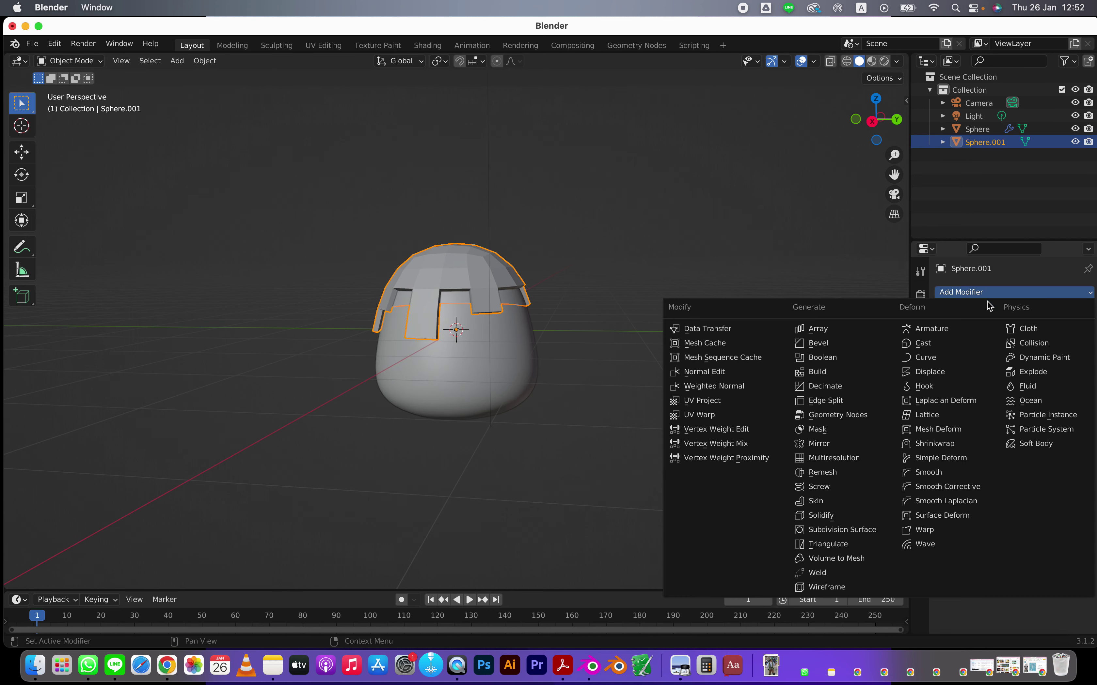
click(870, 530)
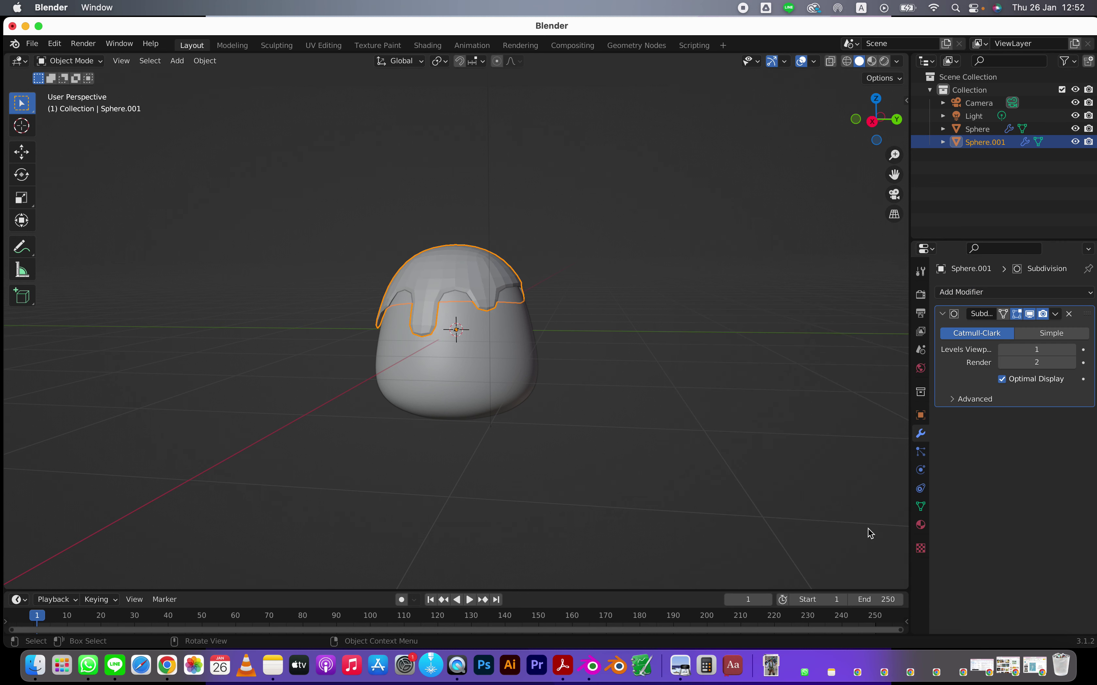
click(1071, 349)
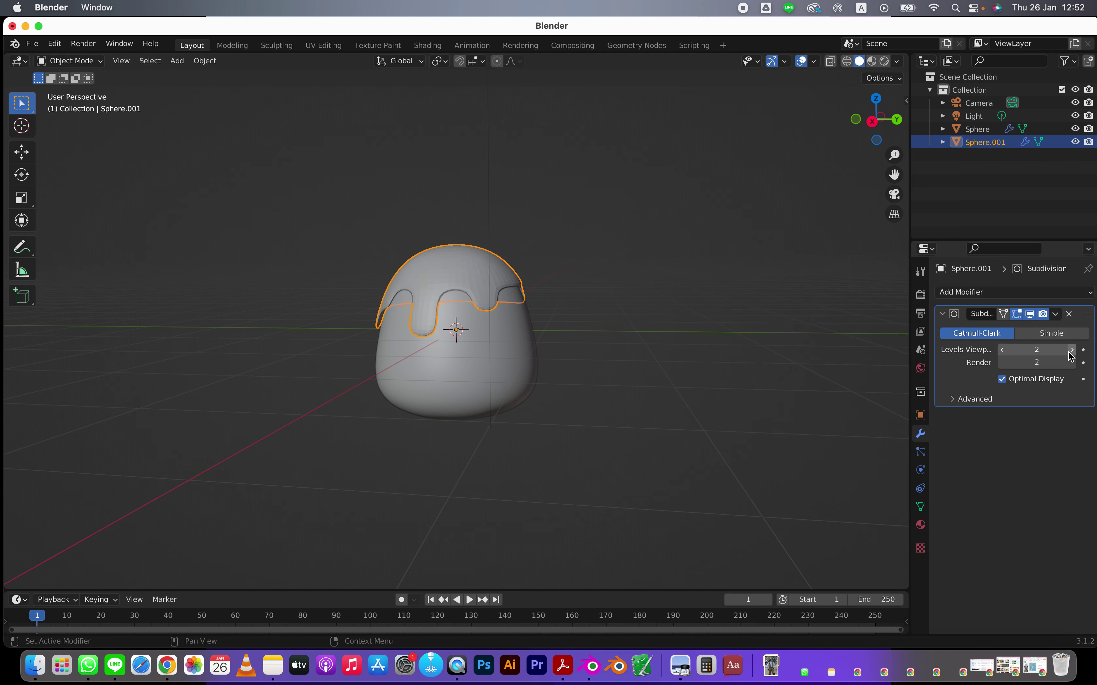
right_click(494, 279)
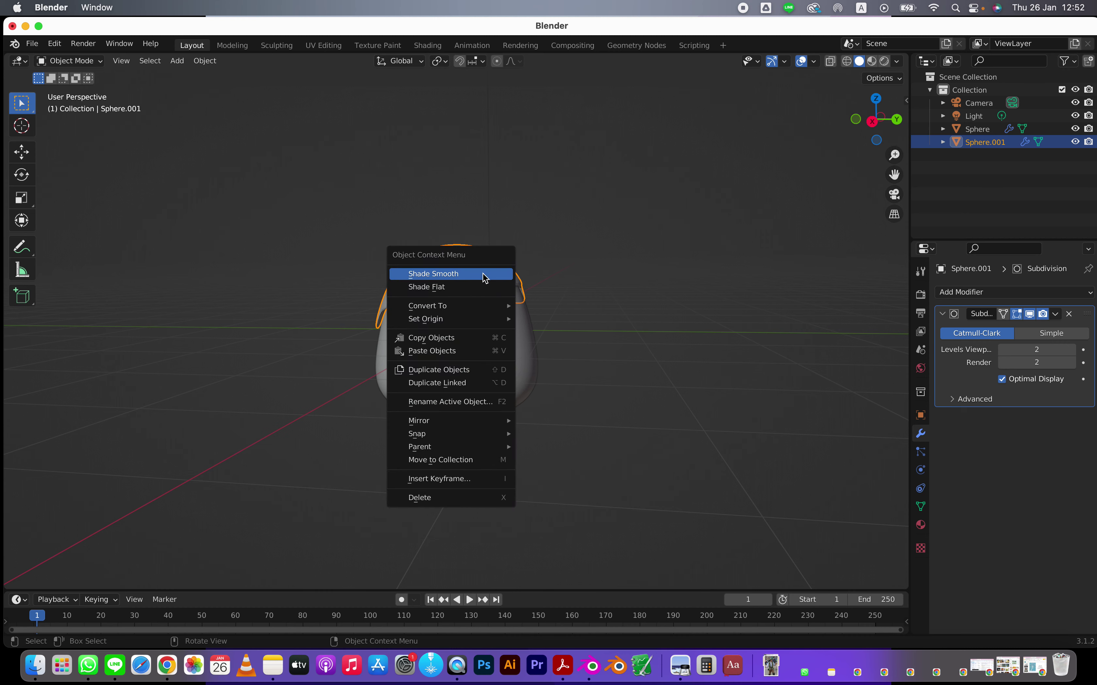
click(484, 274)
click(584, 317)
Step: Inspect the dripping topping from several sides and compare it with the bingsu reference illustration in Preview
middle_drag(585, 317, 558, 298)
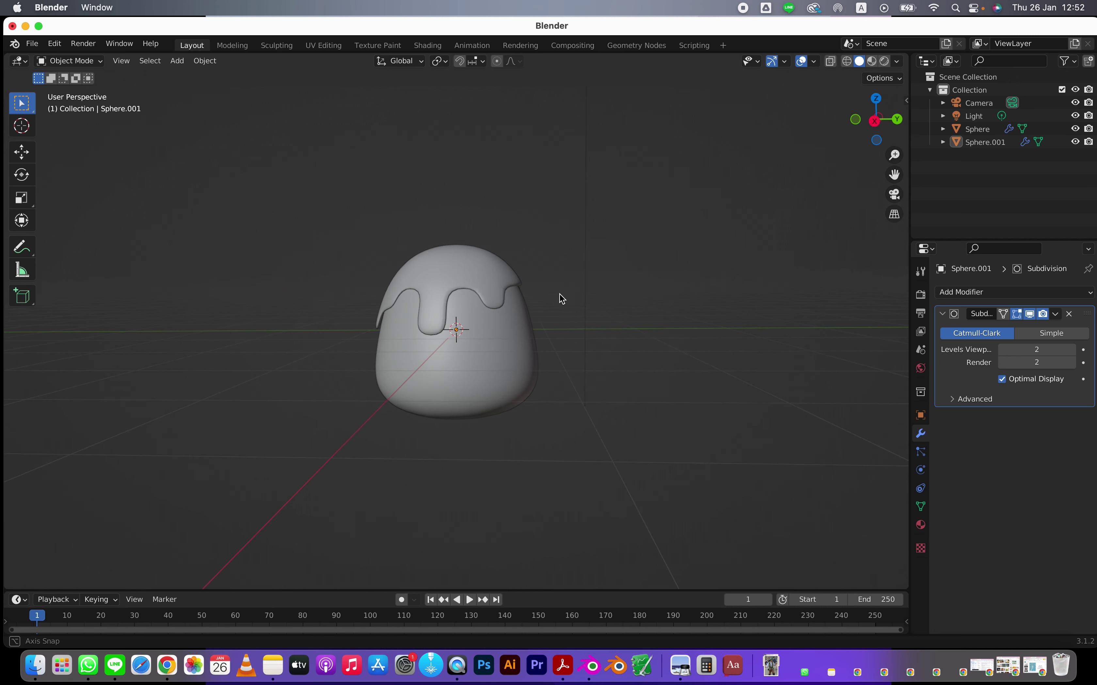
click(500, 274)
middle_drag(565, 365, 602, 370)
click(642, 526)
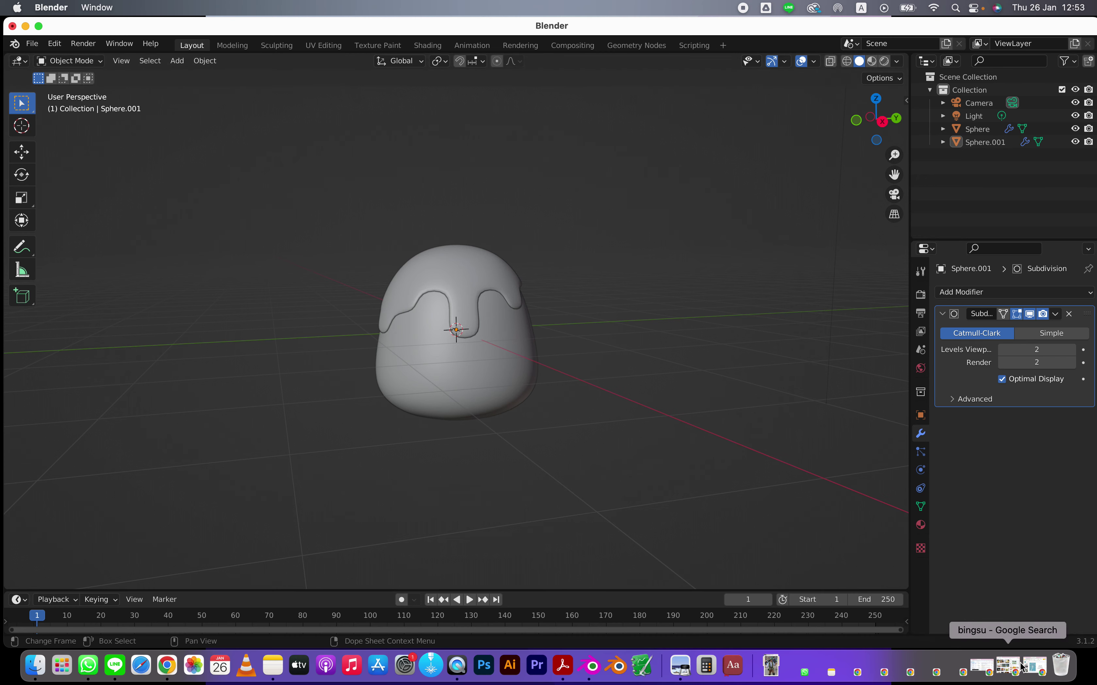
key(F11)
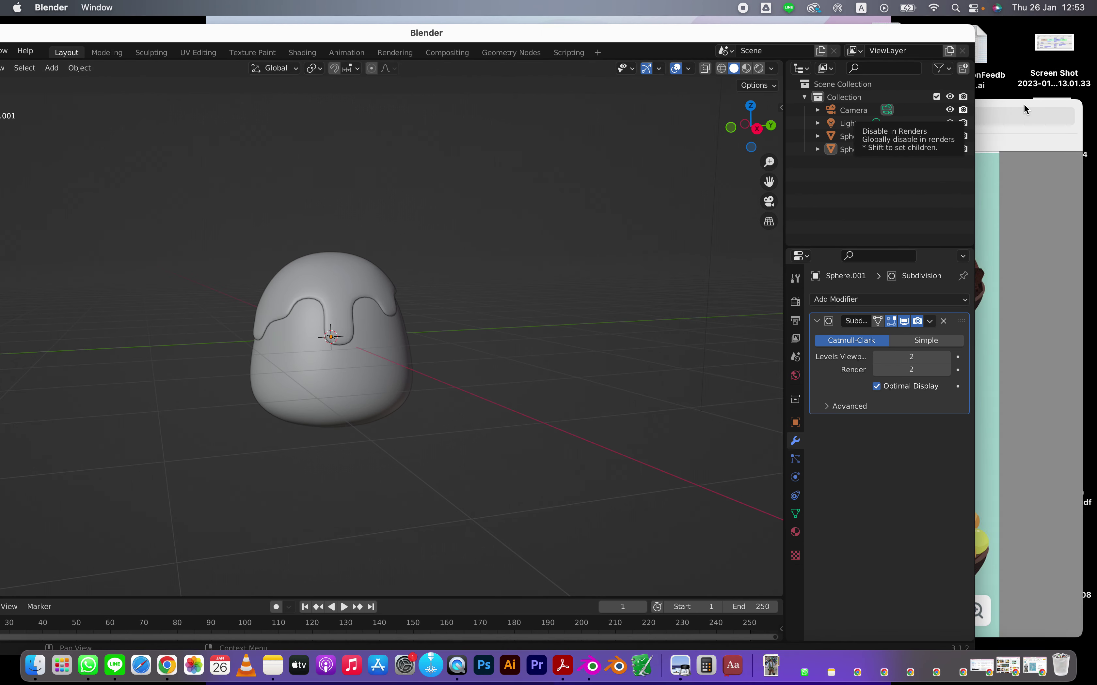
click(1025, 109)
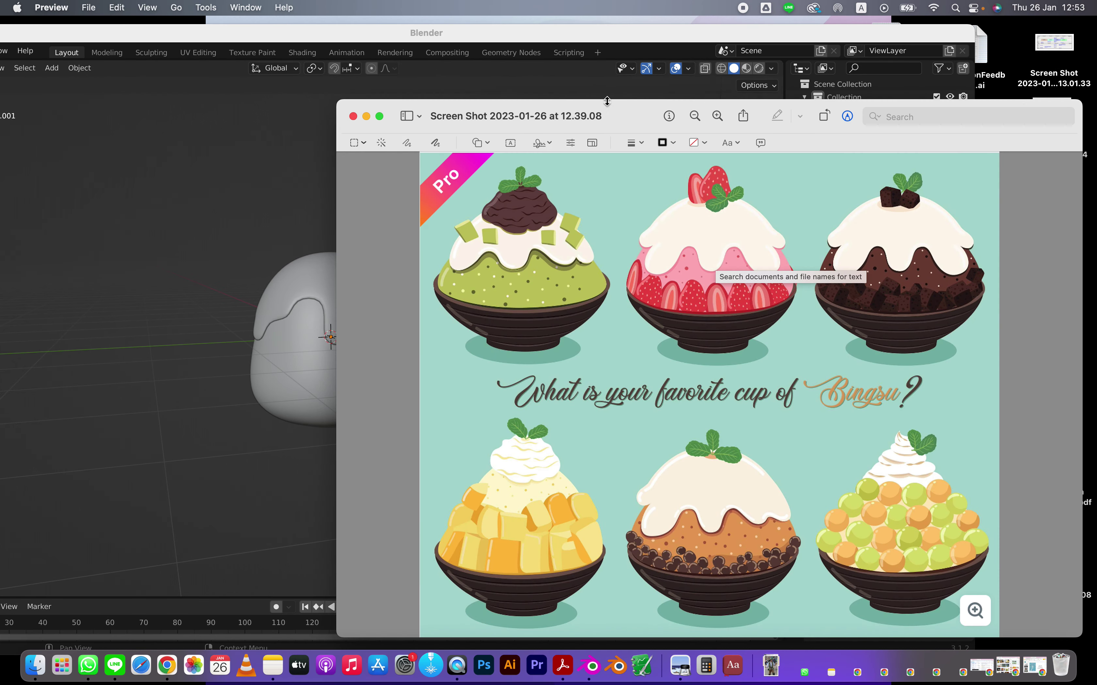
double_click(610, 33)
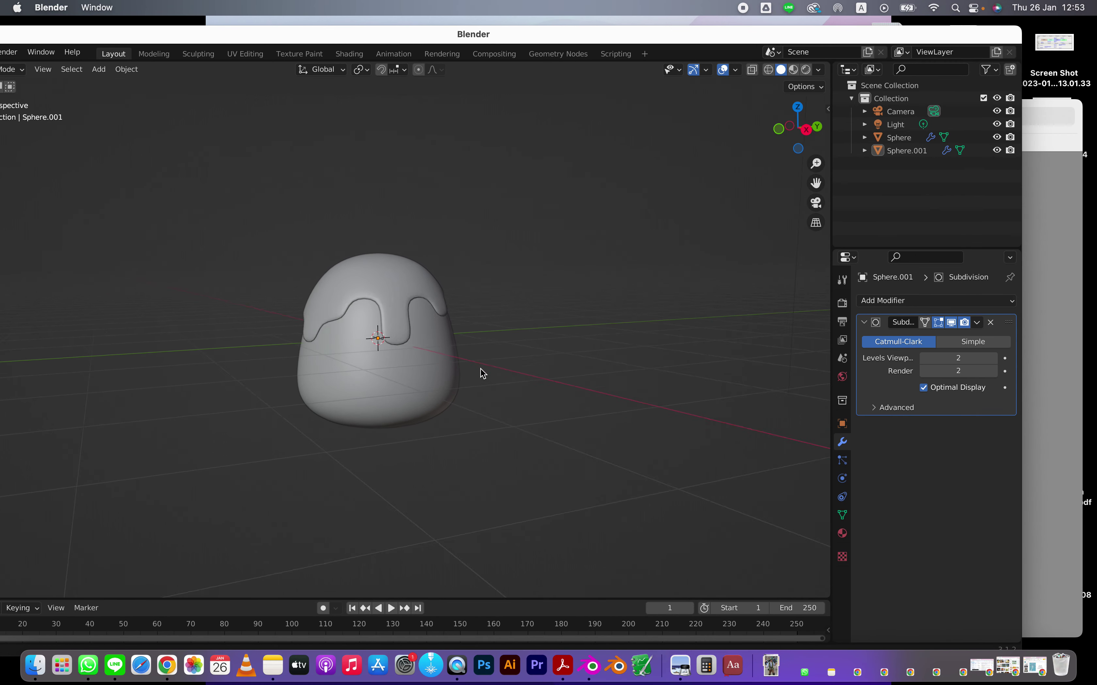
Step: Select the dome and give it a material slot with a new material
scroll(486, 371, up, 3)
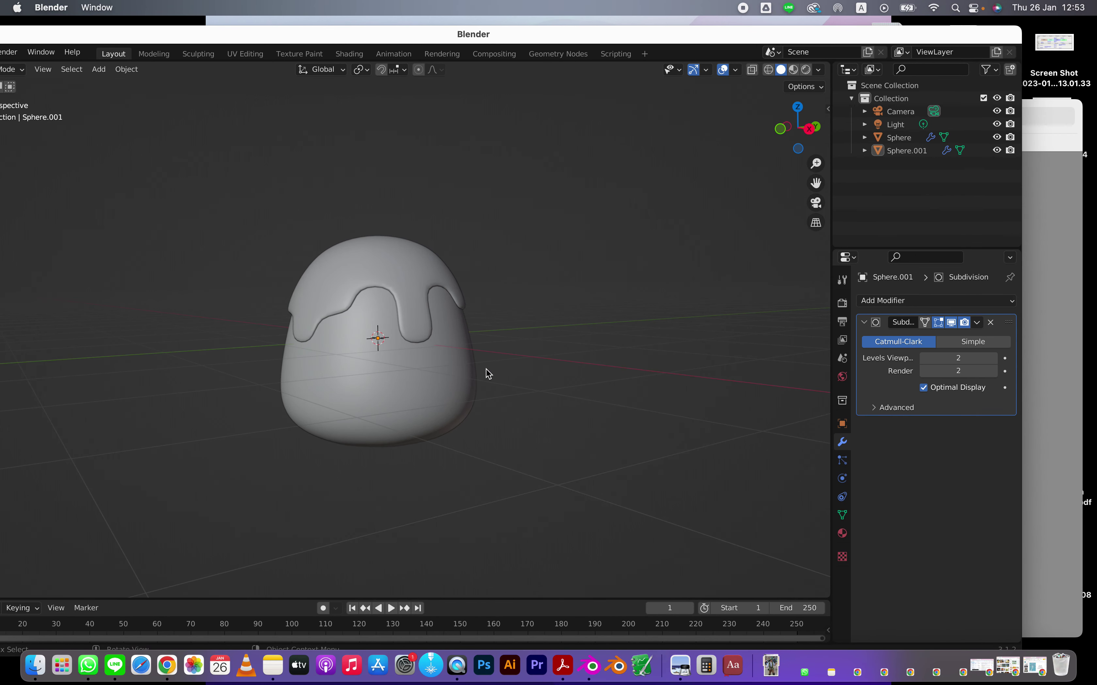
click(419, 295)
click(419, 370)
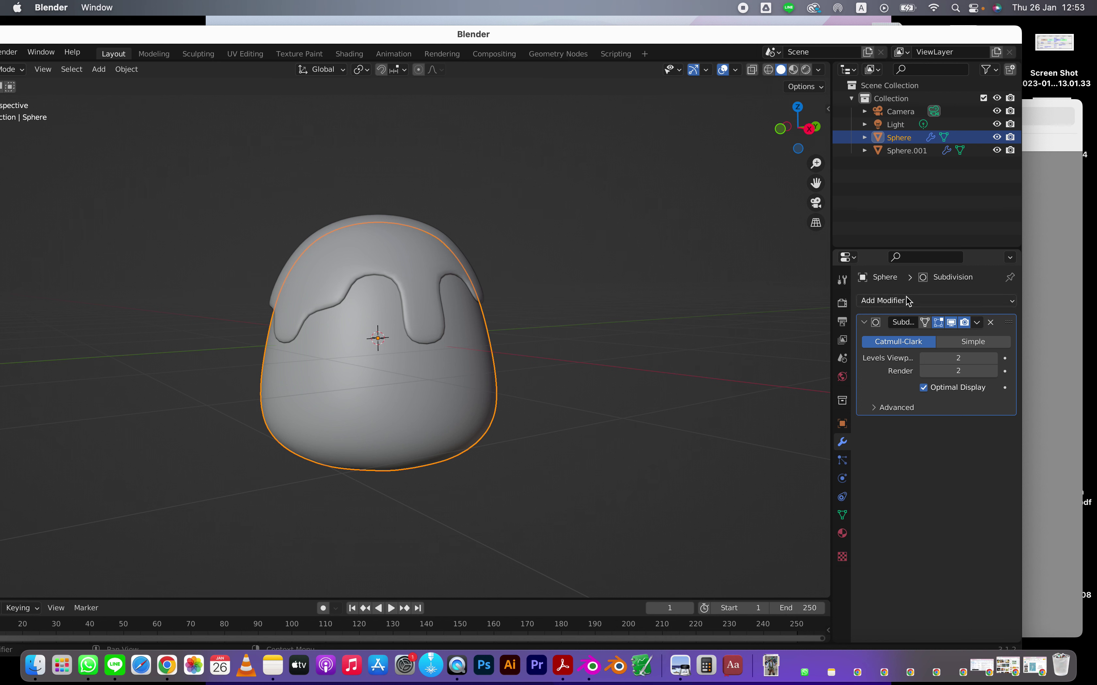
click(843, 533)
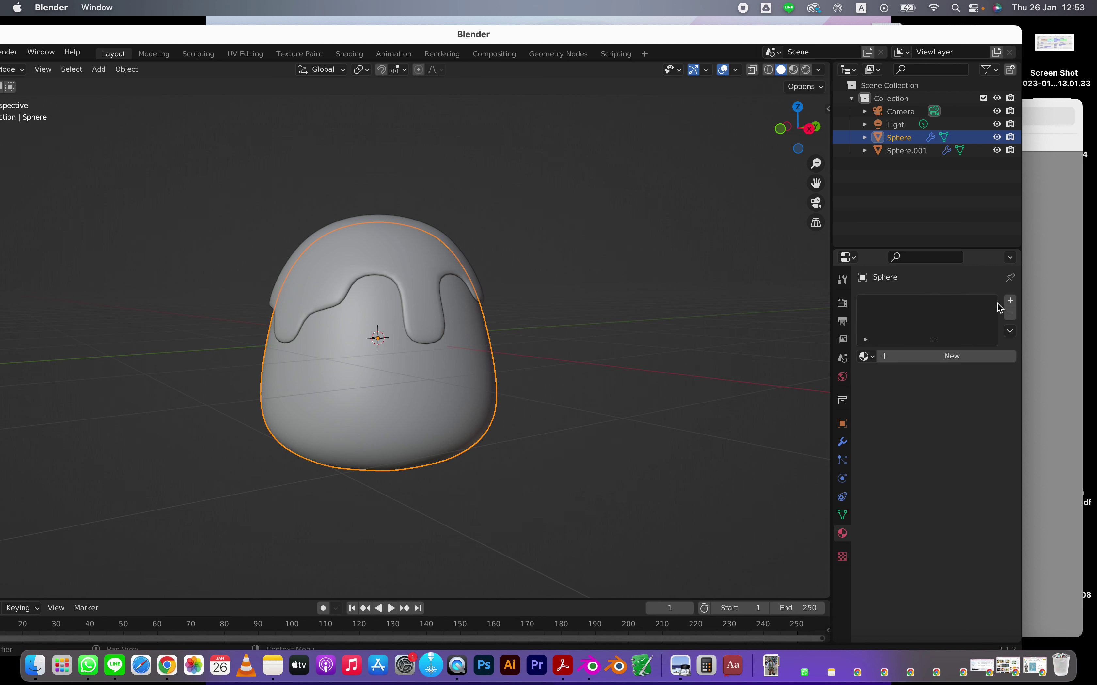
click(1009, 301)
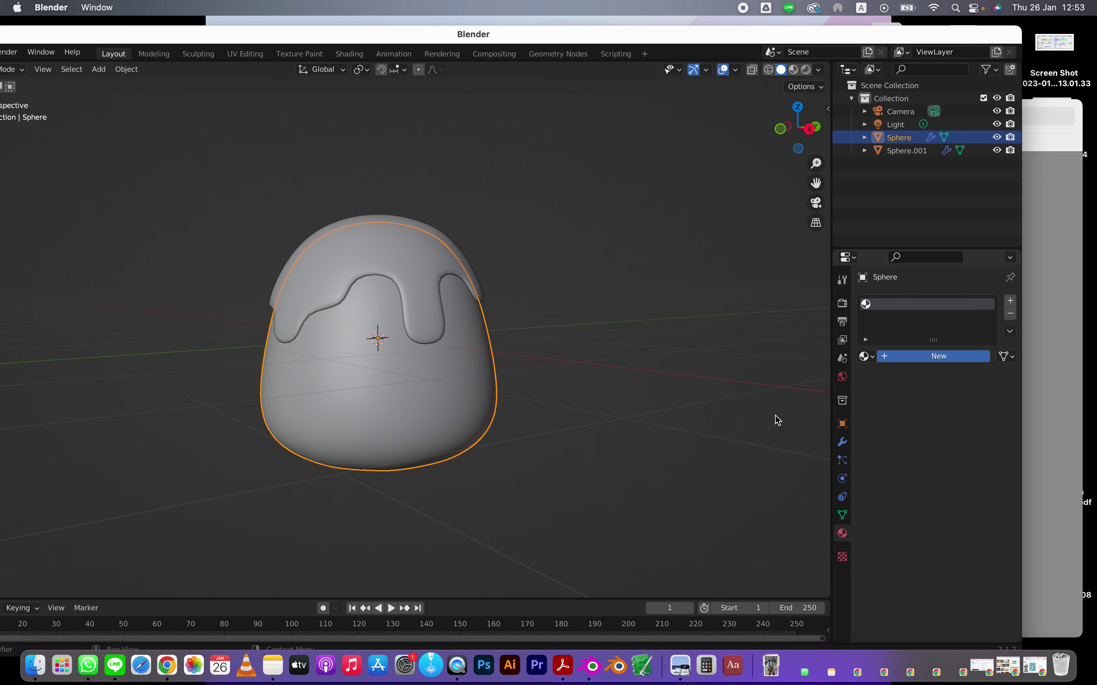
click(974, 495)
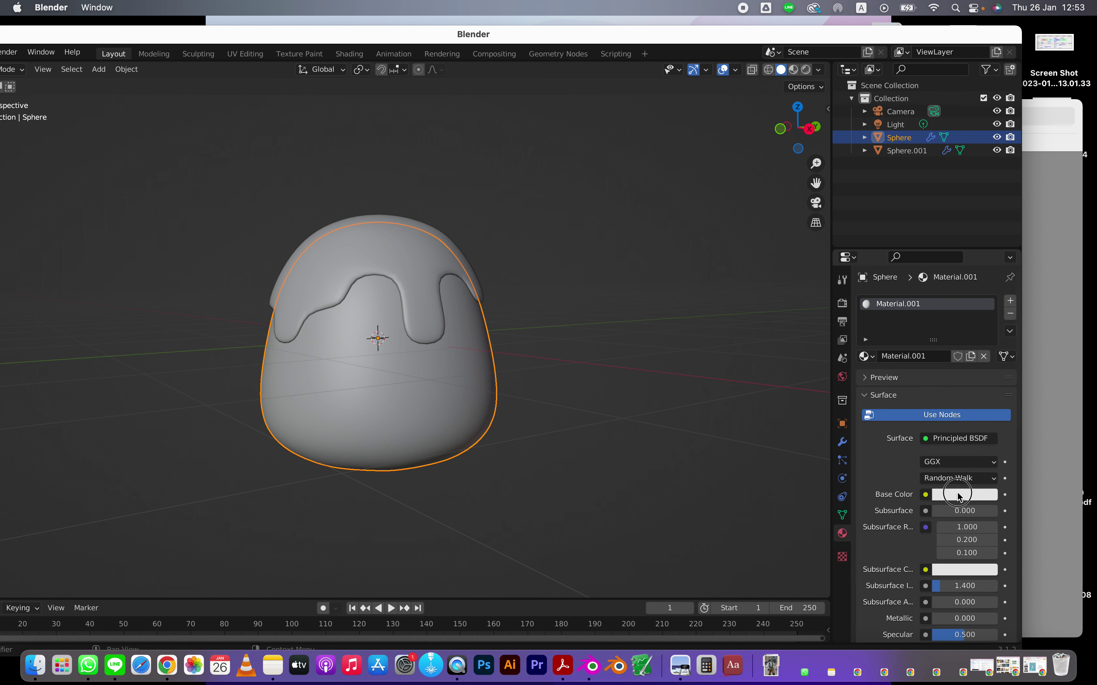
Step: Set the dome material's base colour to a bright green with hue 0.345 and saturation 0.985, and display materials in the viewport
click(960, 495)
click(906, 330)
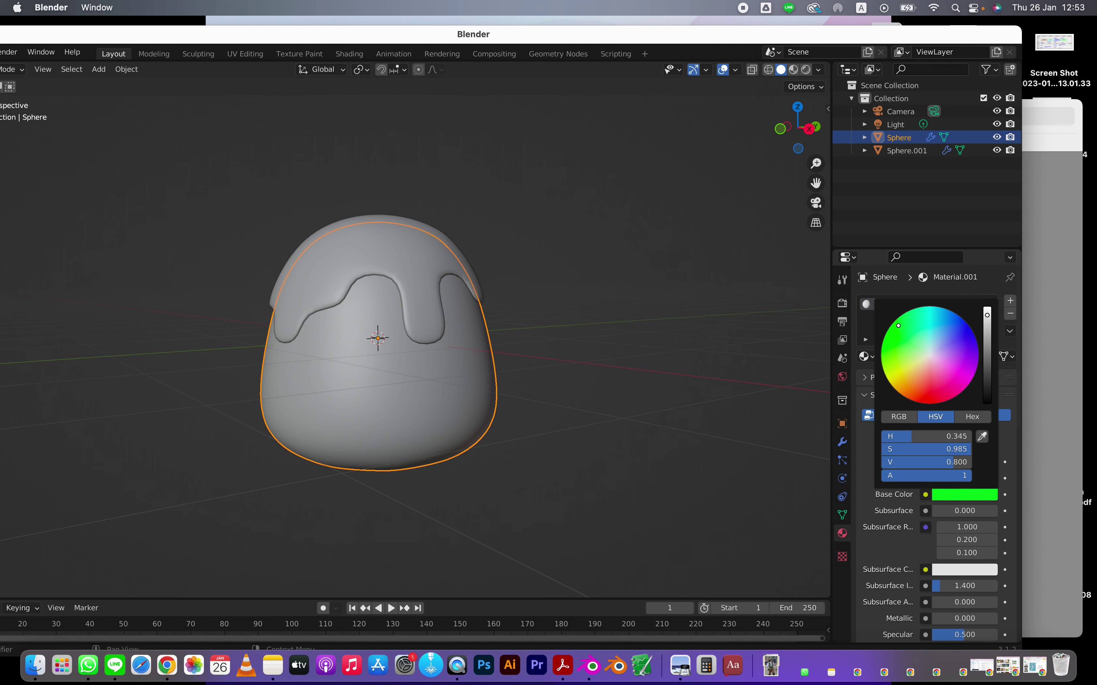
click(989, 324)
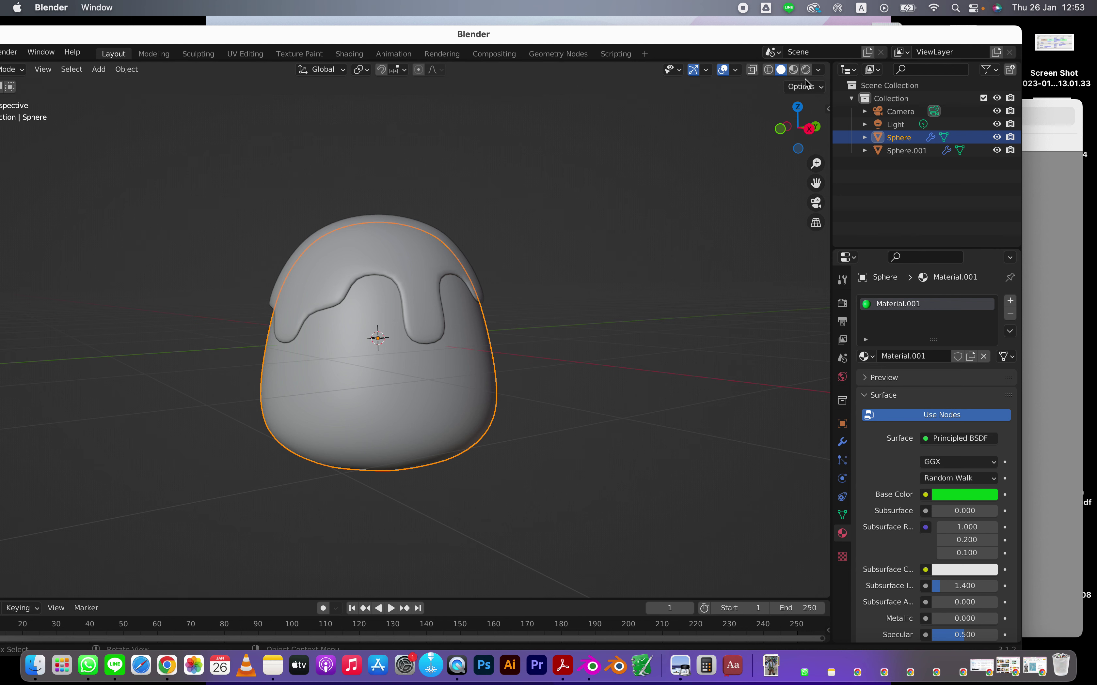
click(792, 69)
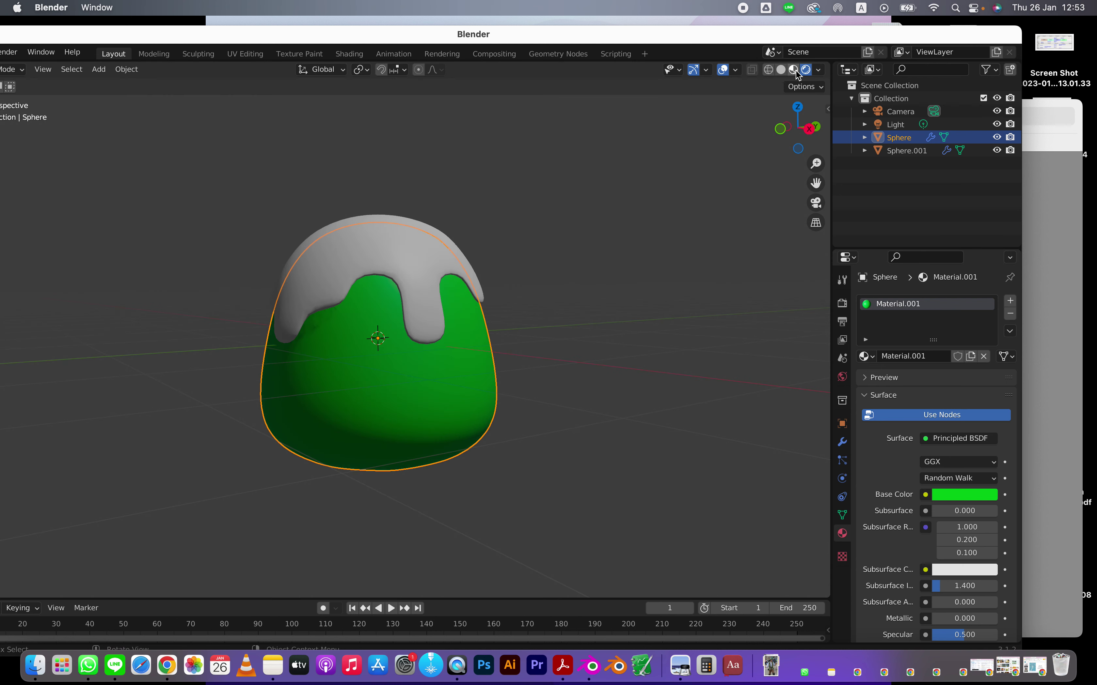
Step: Create a separate new material for the dripping topping, keeping its default white base colour
click(411, 260)
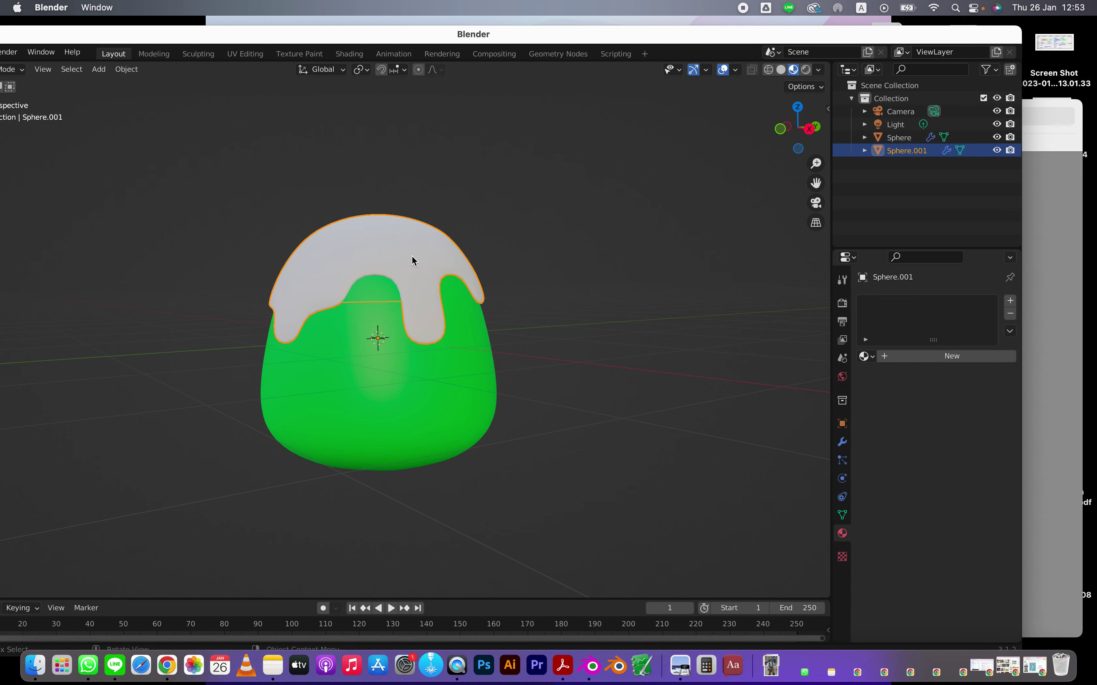
click(961, 357)
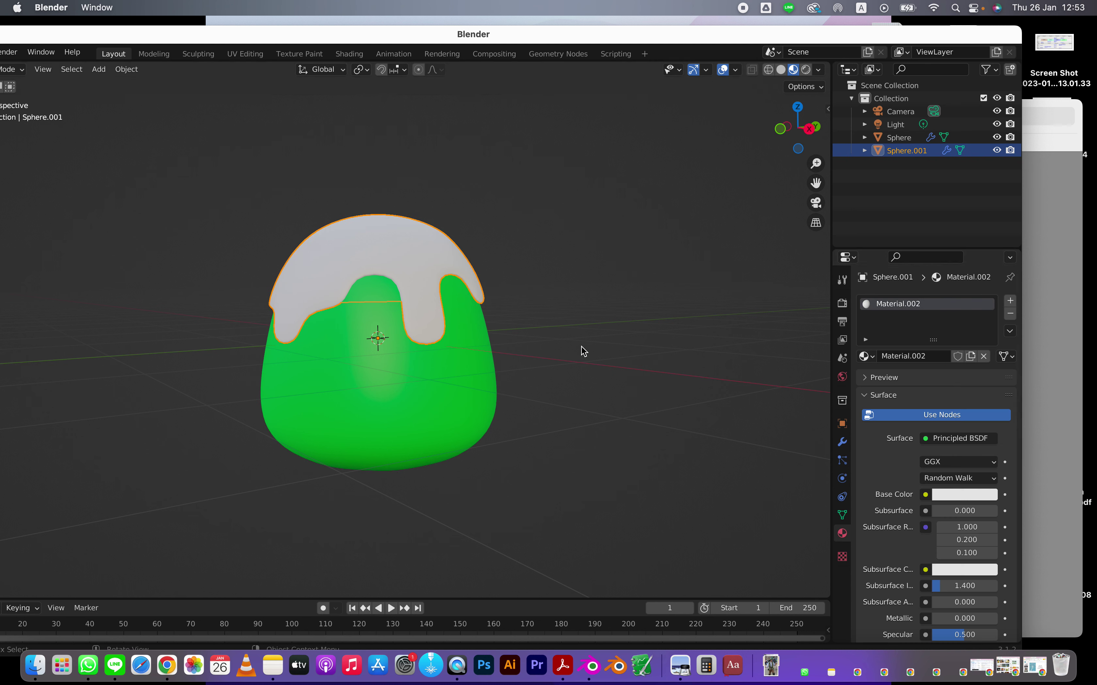
click(644, 335)
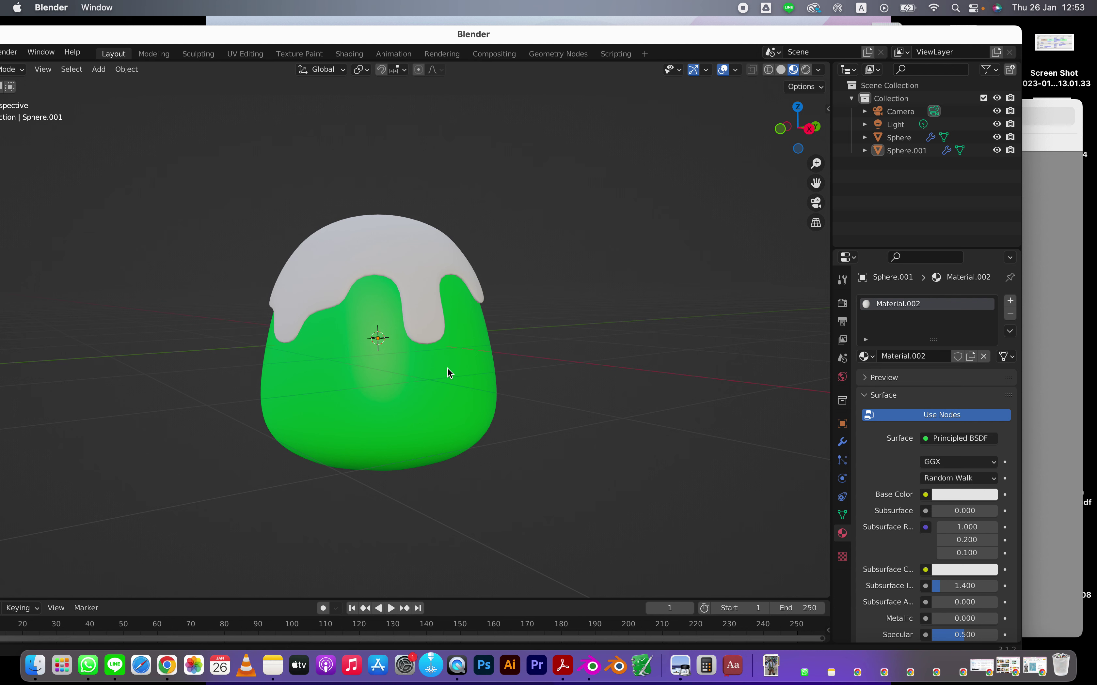
Step: Edit the topping's mesh in vertex mode and taper the central drip by moving its side and lower corner vertices inward
middle_drag(448, 373, 399, 314)
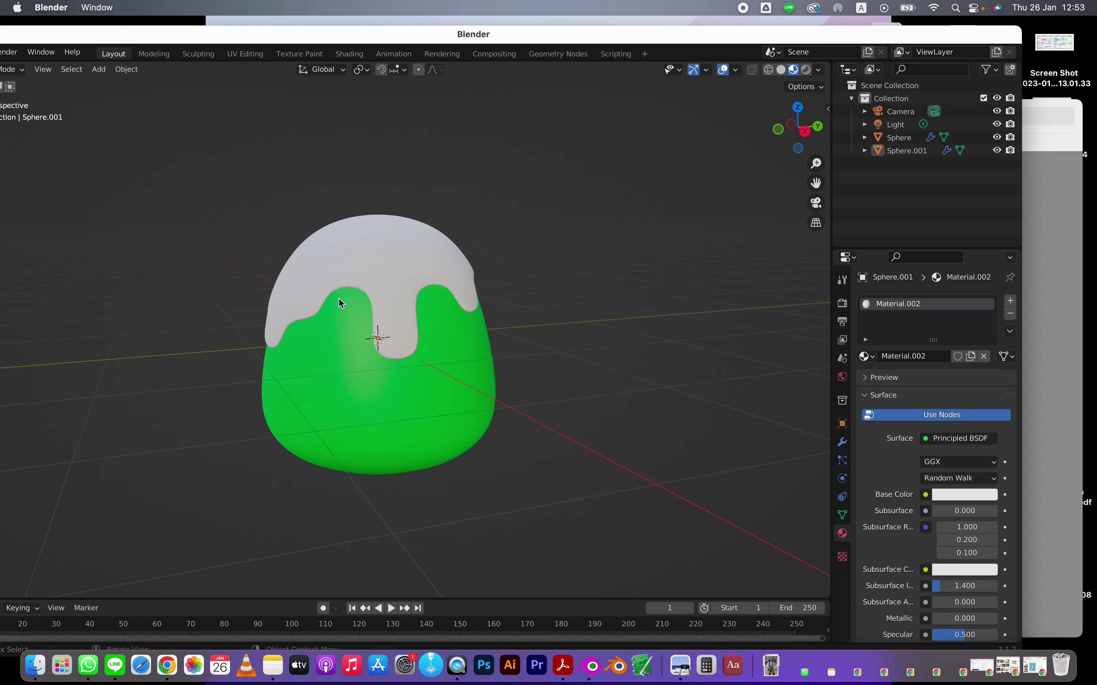
click(396, 335)
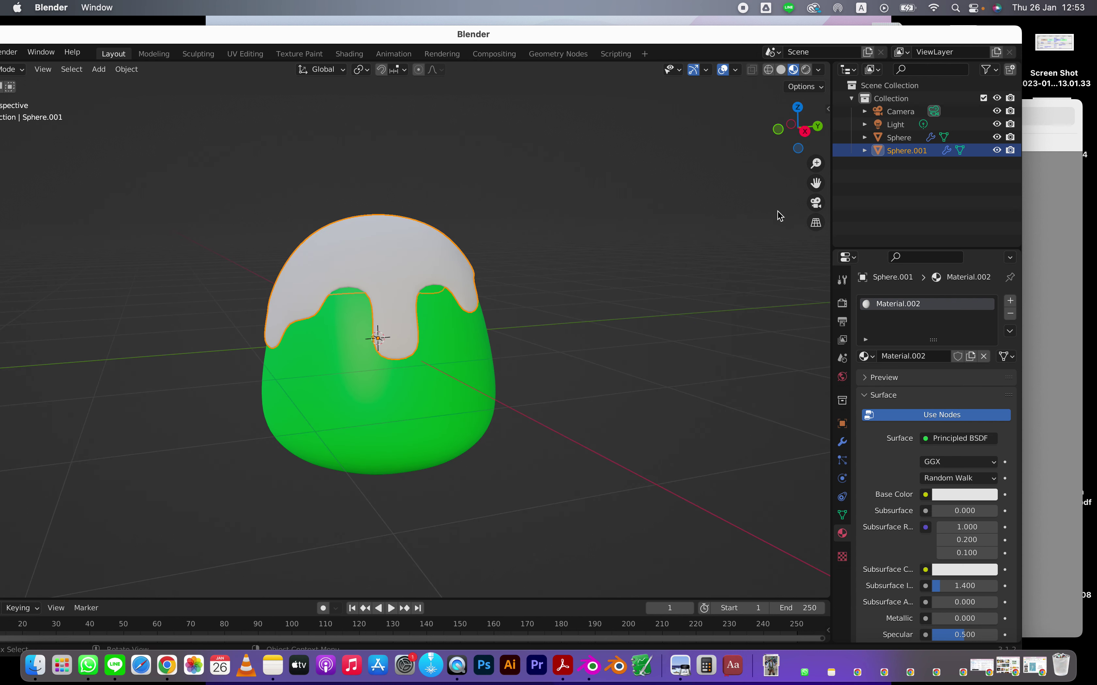
key(Tab)
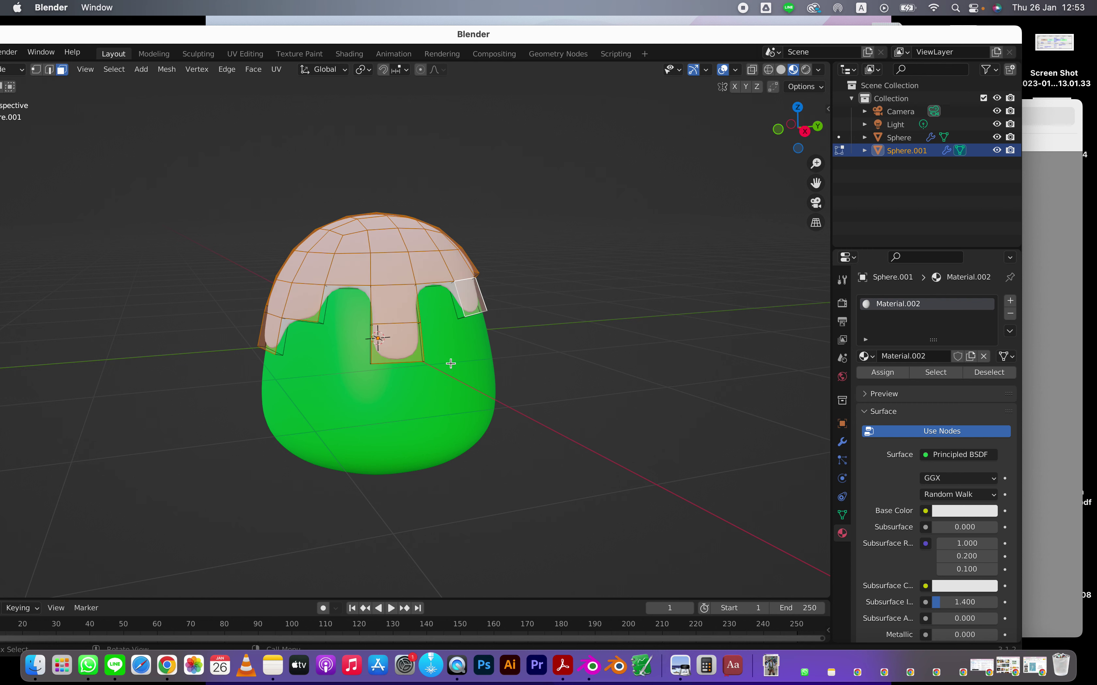
drag(100, 40, 155, 31)
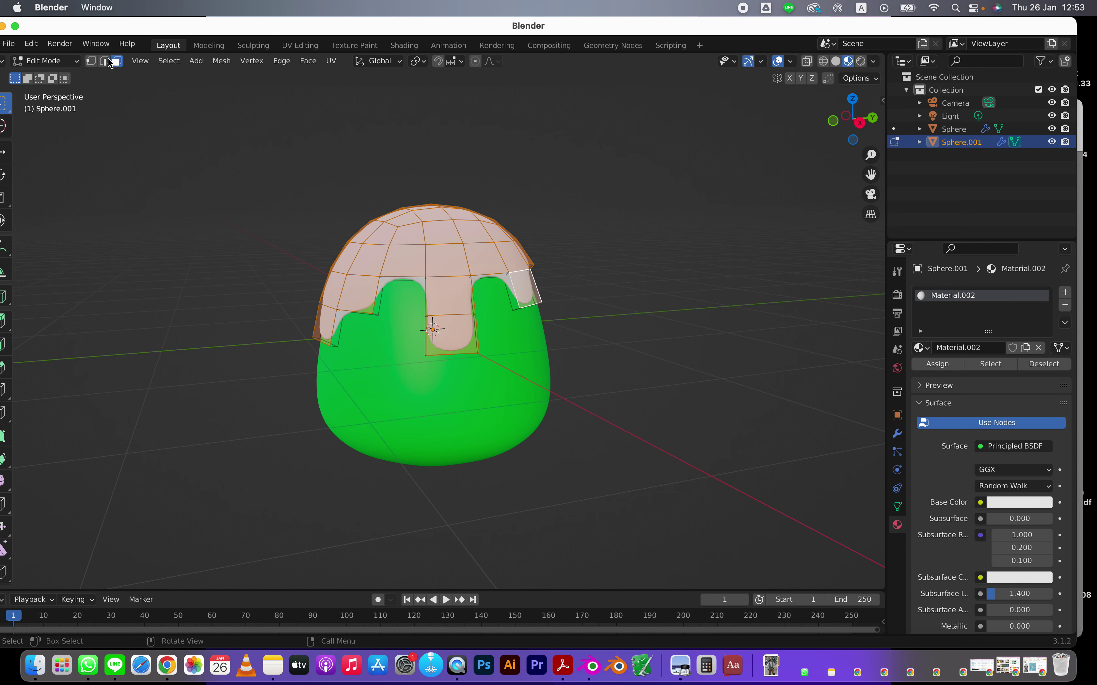
click(91, 61)
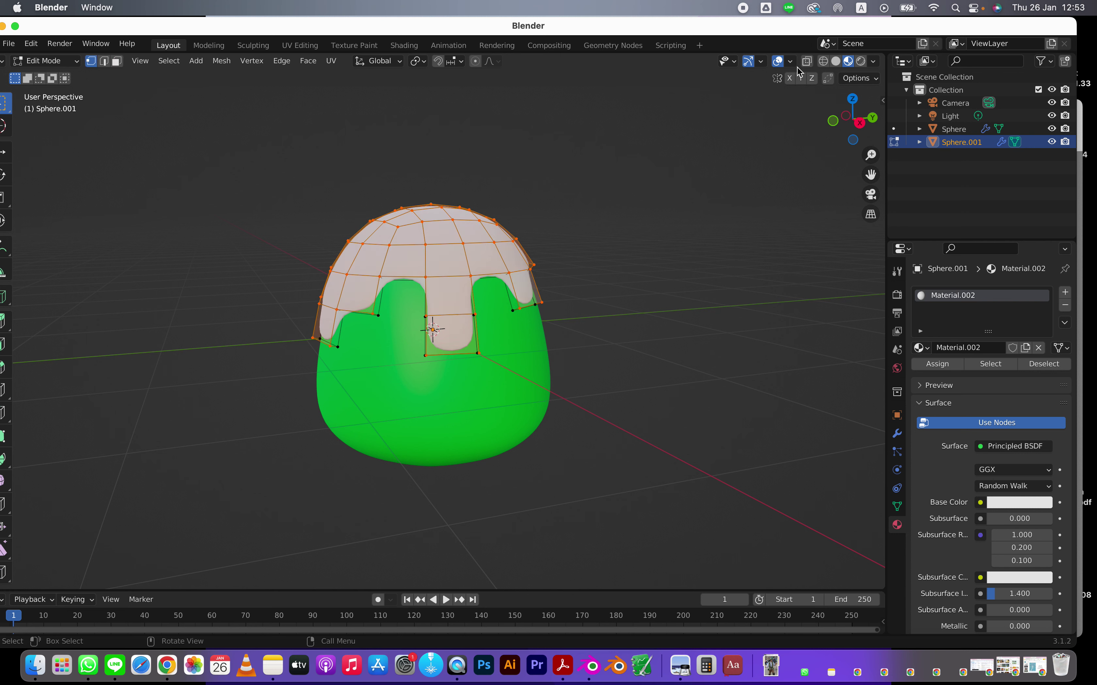
click(425, 355)
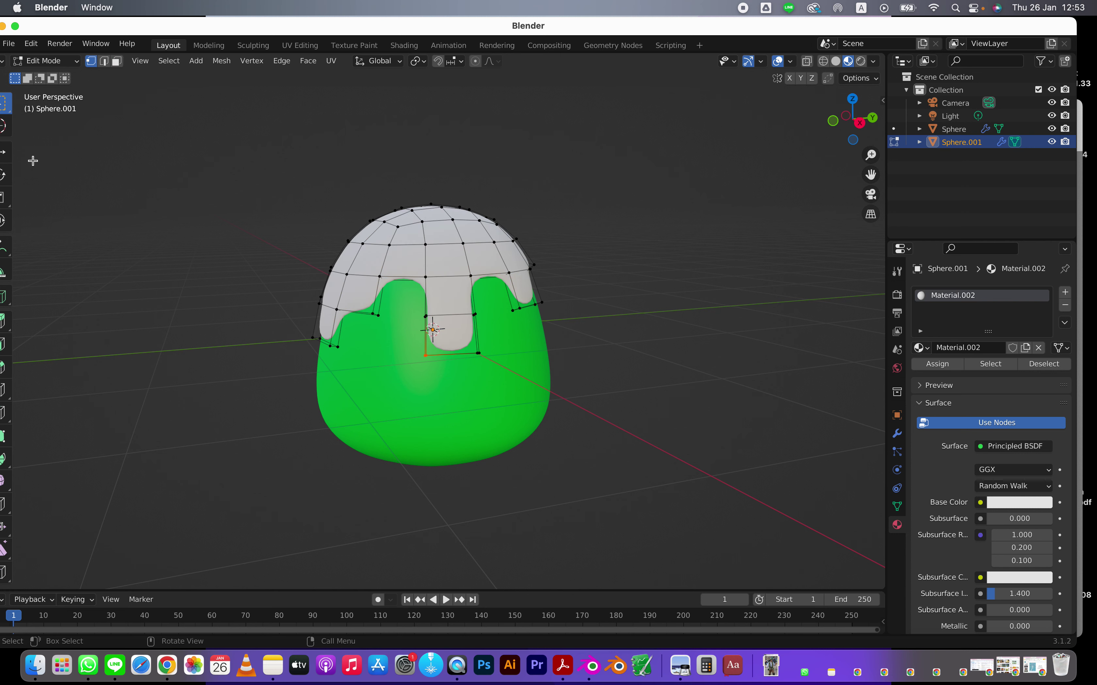
drag(81, 28, 93, 30)
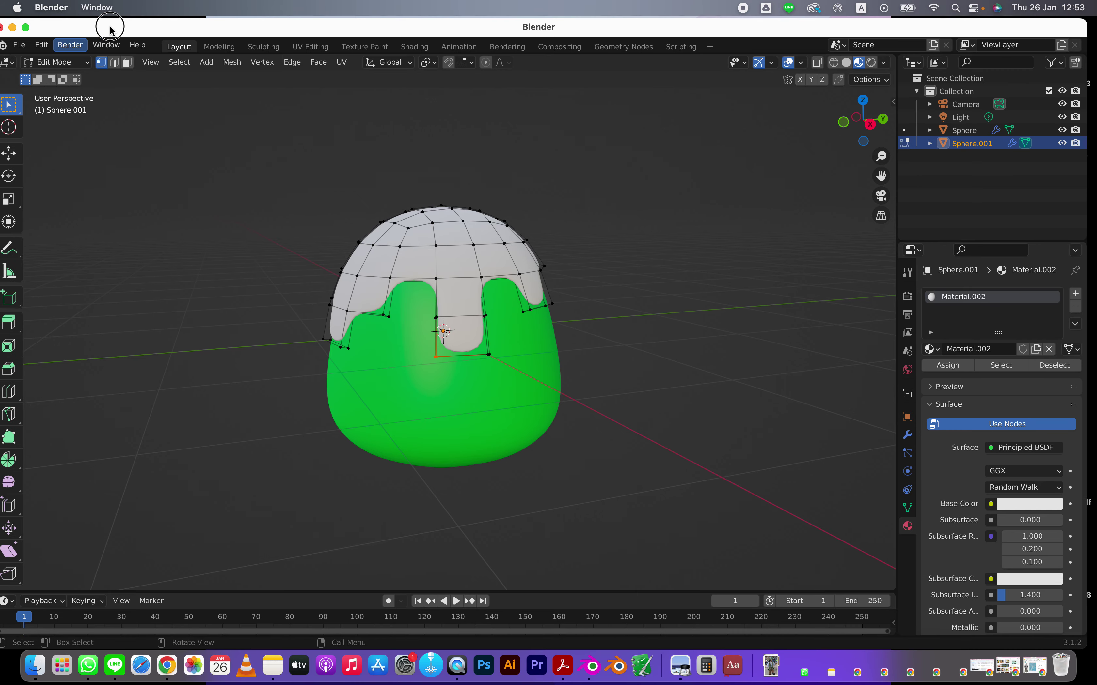
click(10, 156)
drag(479, 357, 571, 330)
click(486, 316)
click(489, 355)
click(486, 316)
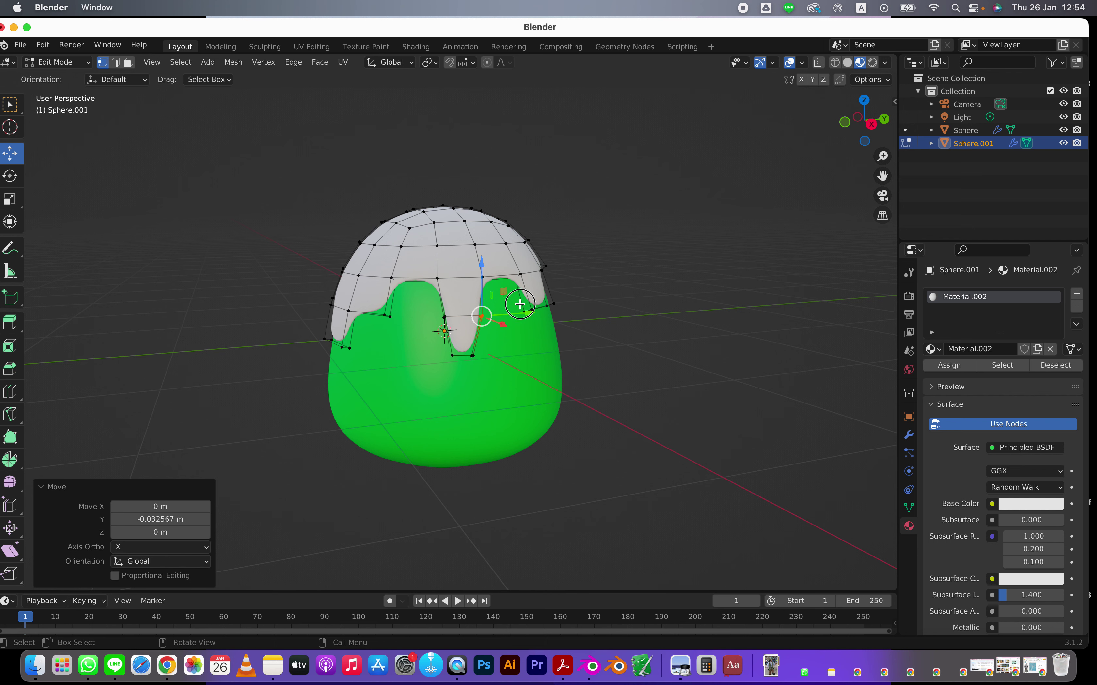
Step: Pull the lower vertices of the drip on the right side down along Z and lower the edge vertex left of the central drip about 0.04 m
click(530, 311)
drag(530, 269, 530, 300)
click(388, 318)
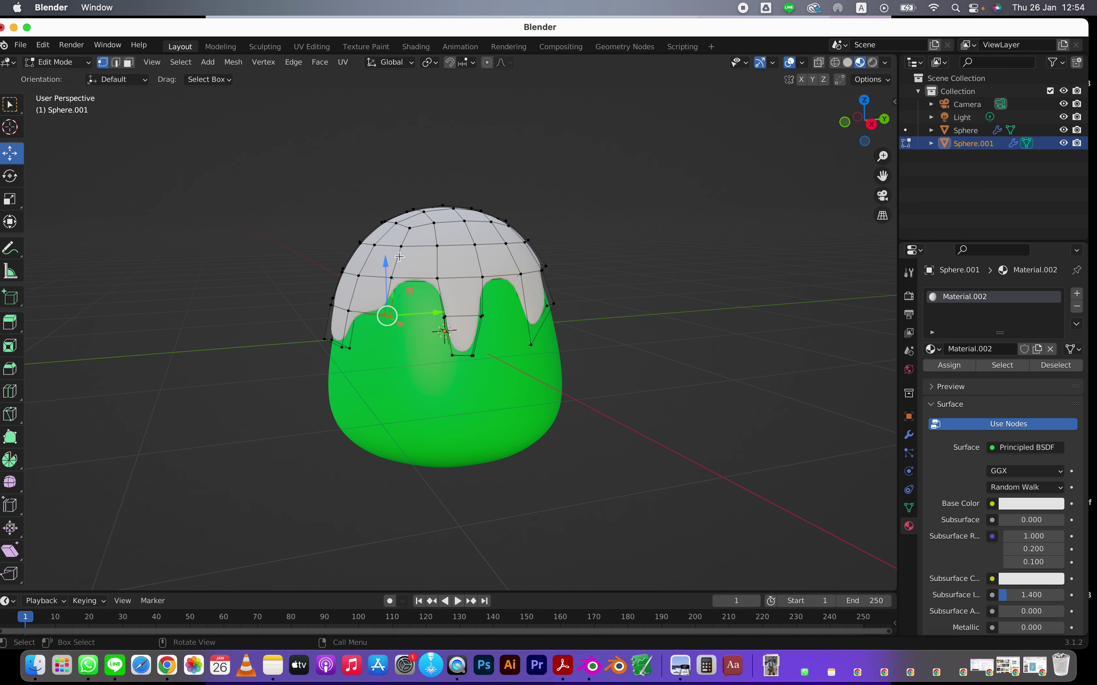
drag(389, 265, 385, 268)
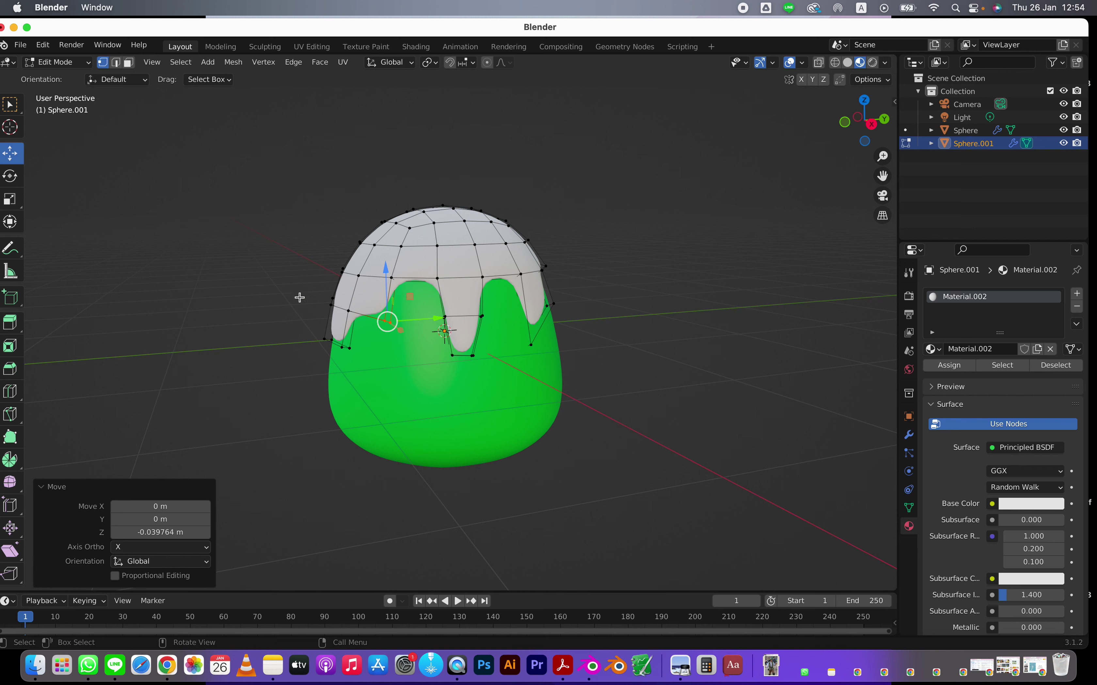
Step: Add a single loop cut through the topping above the gap left of the central drip, with a slide factor of about 0.023
scroll(463, 373, down, 1)
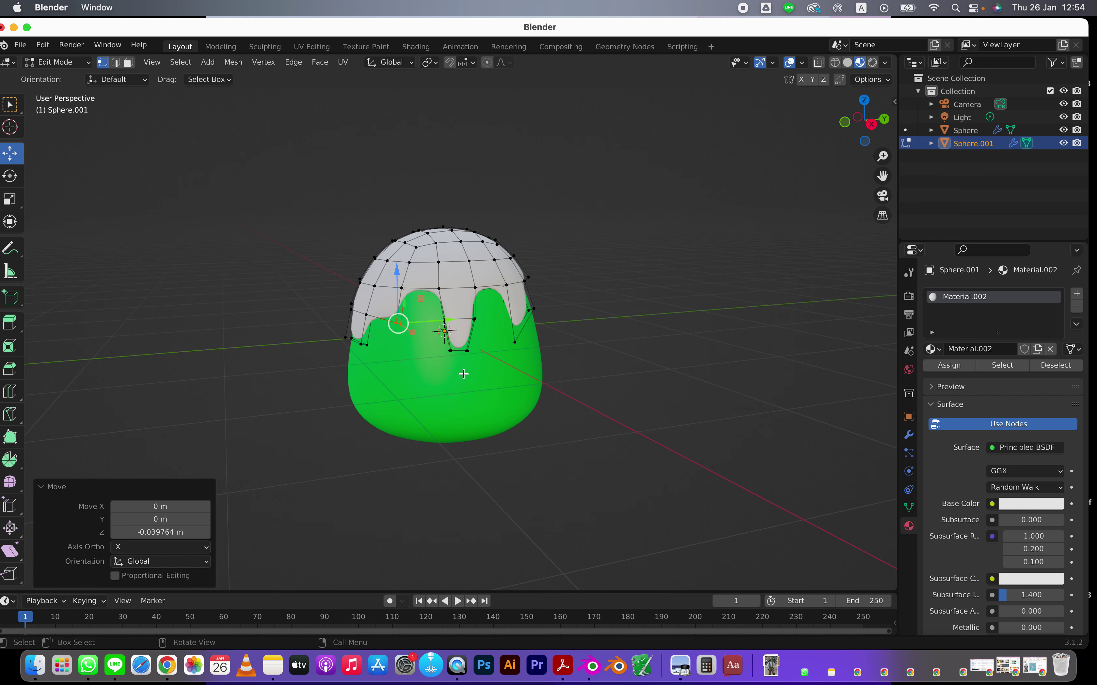
scroll(463, 374, up, 2)
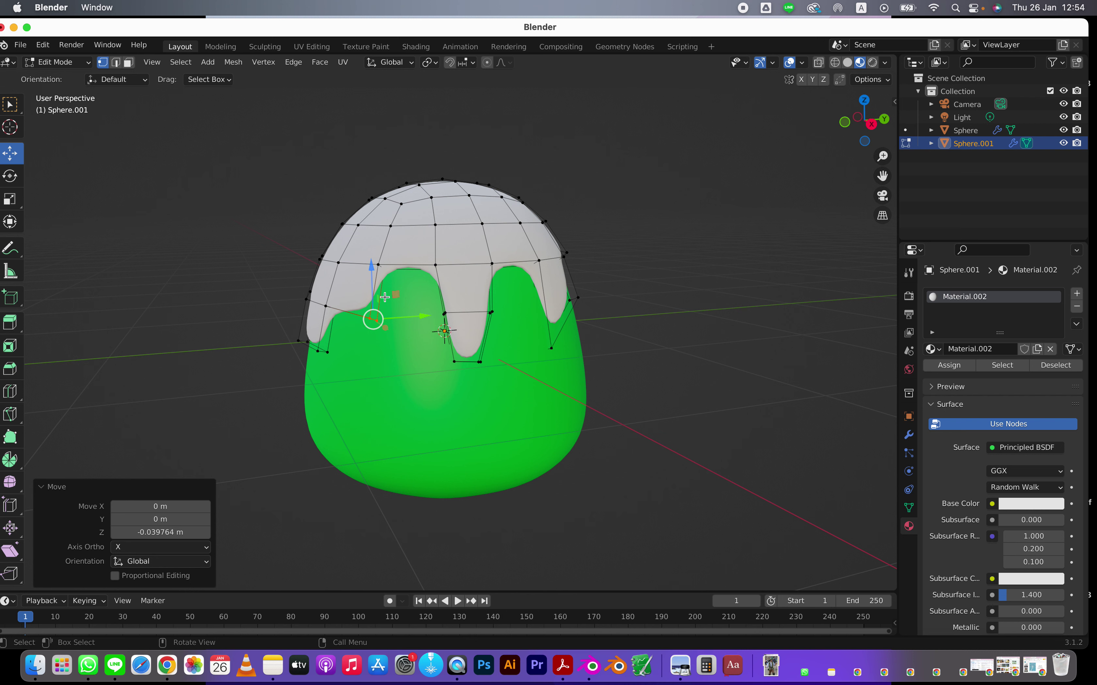
click(410, 264)
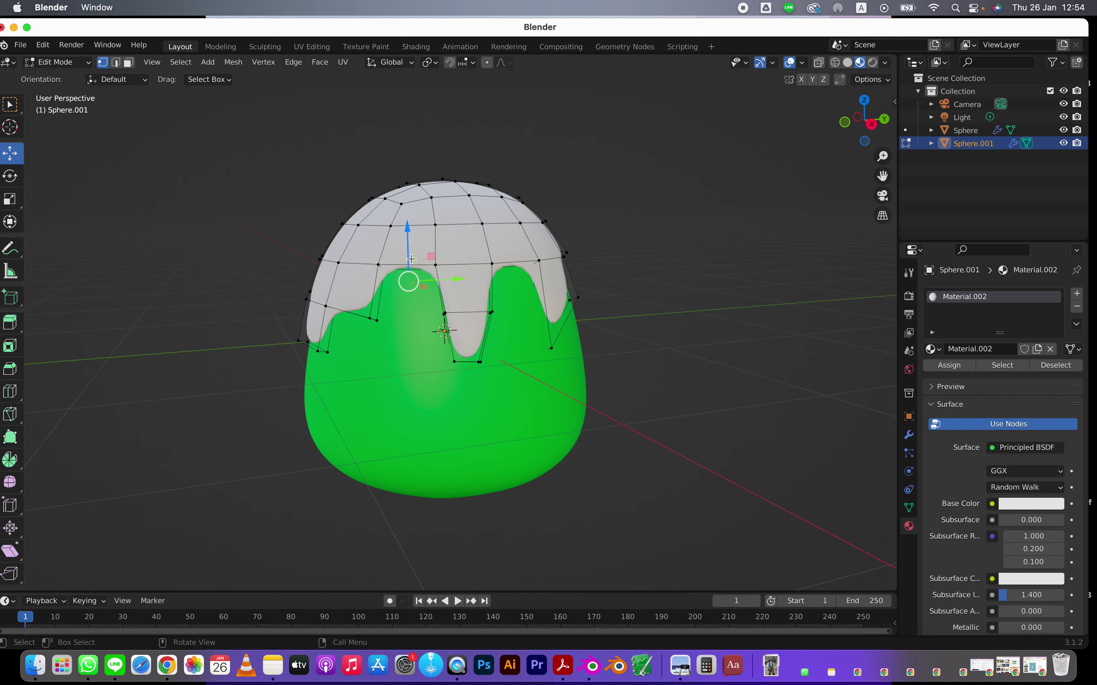
key(ctrl+r)
click(411, 261)
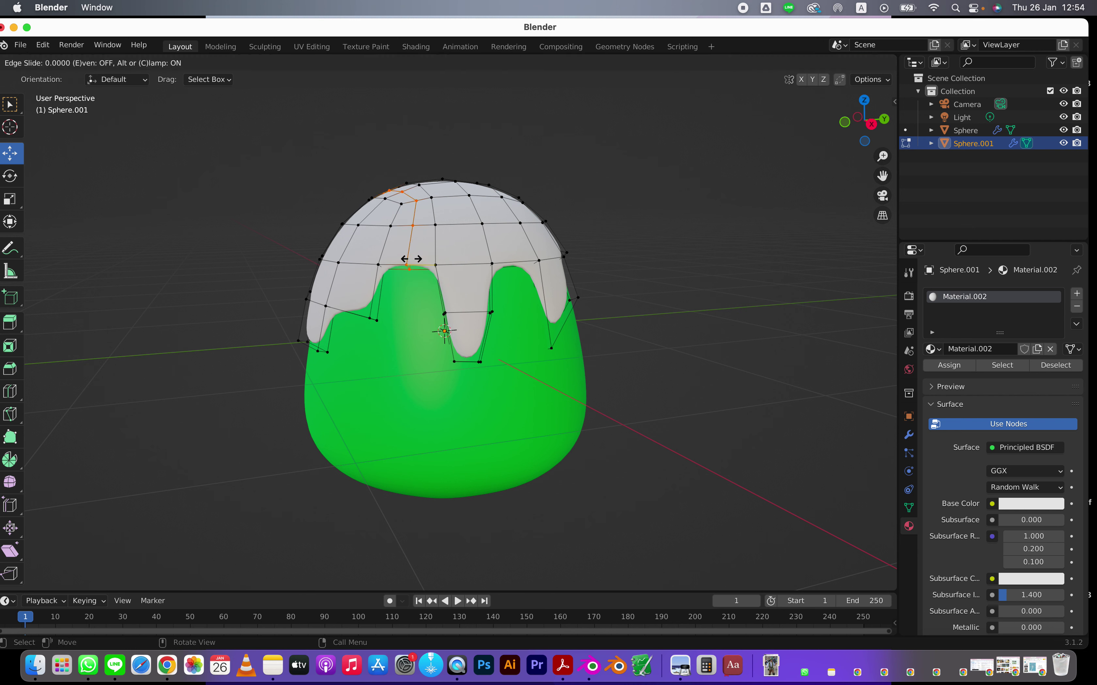
click(411, 263)
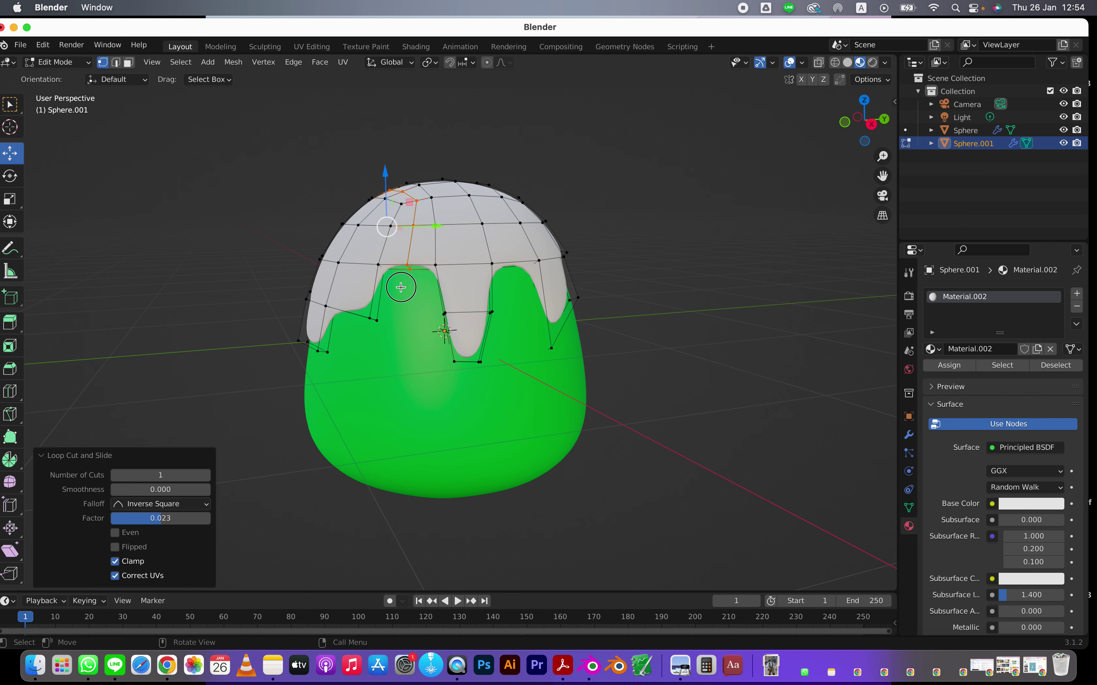
Step: Raise the loop cut's vertex at the topping's lower edge about 0.092 m along Z to arch the gap
click(408, 265)
key(g)
key(z)
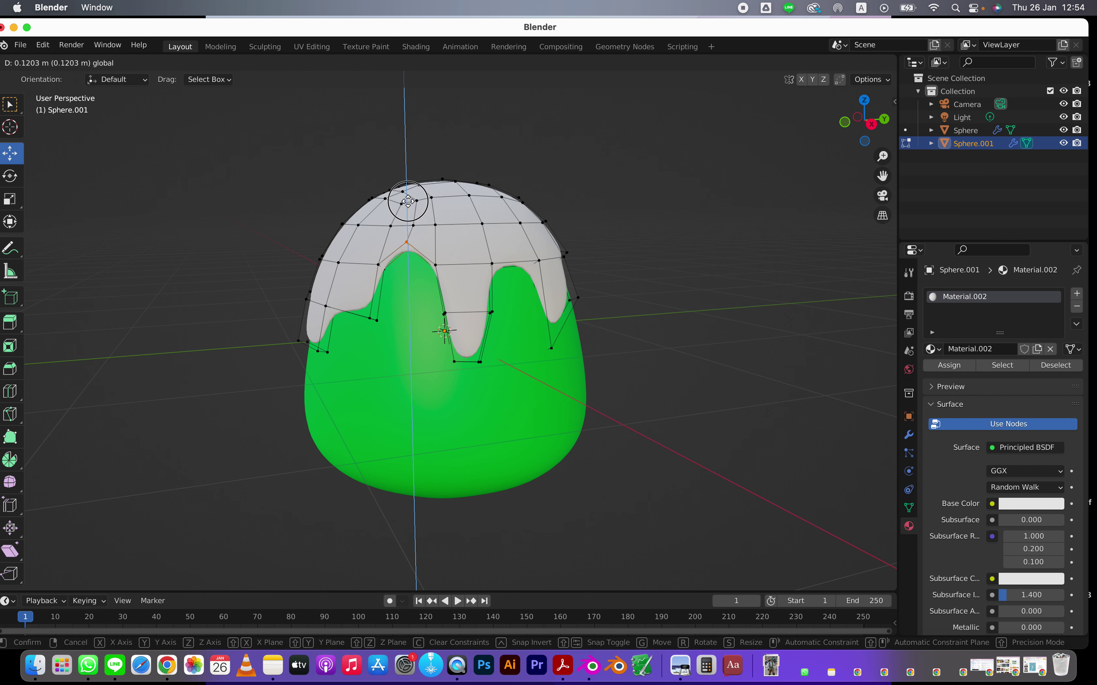
click(412, 206)
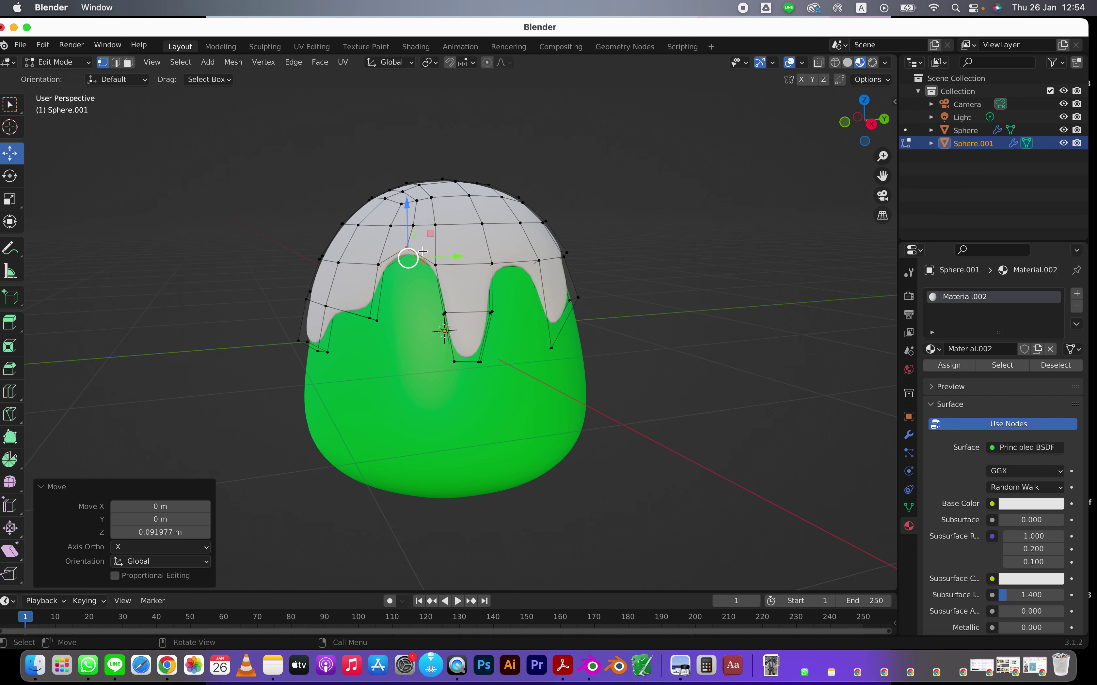
Step: Shift the central drip's upper-left vertex about 0.088 m along Y and raise the edge vertex beside the leftmost drip about 0.13 m
click(436, 264)
key(g)
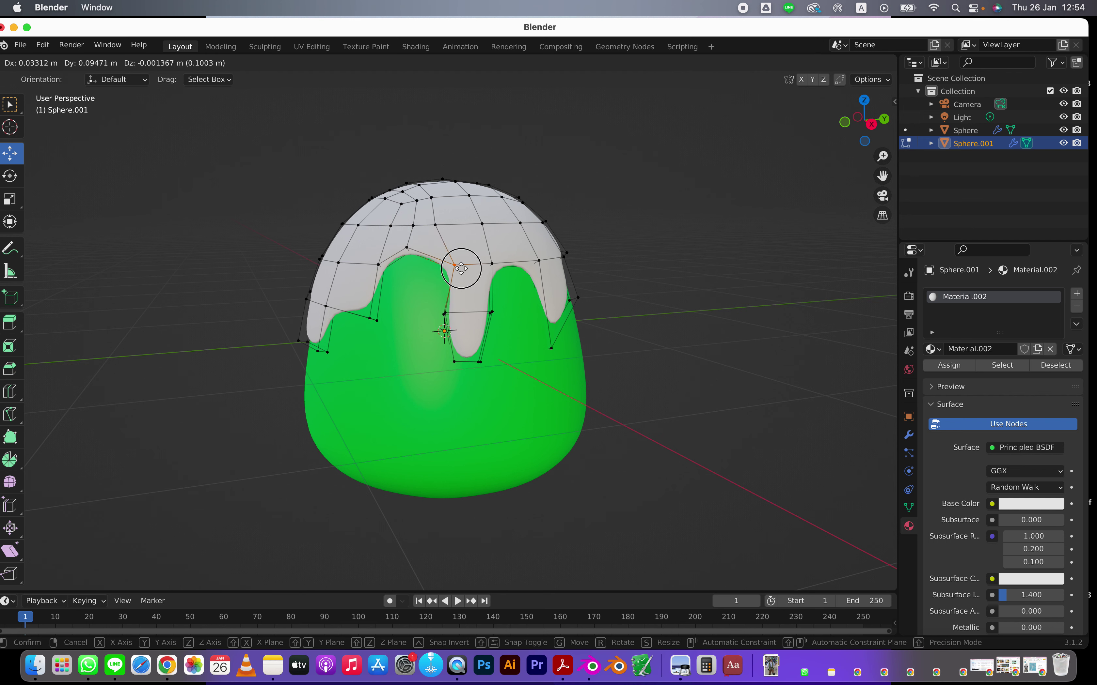
click(460, 269)
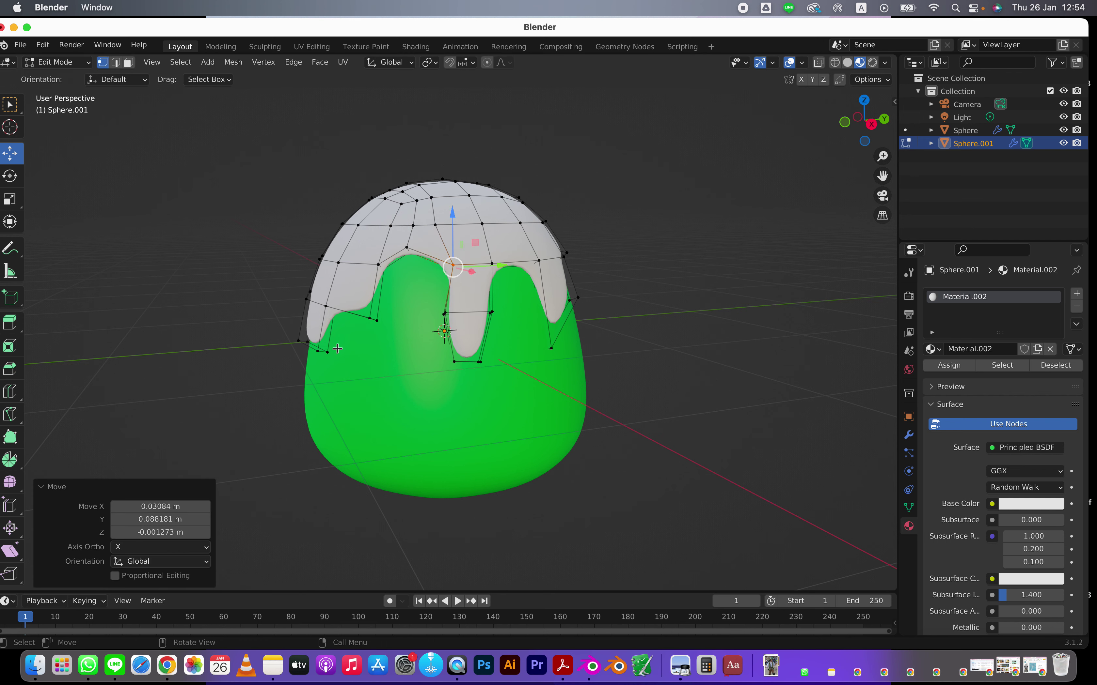
click(324, 304)
key(g)
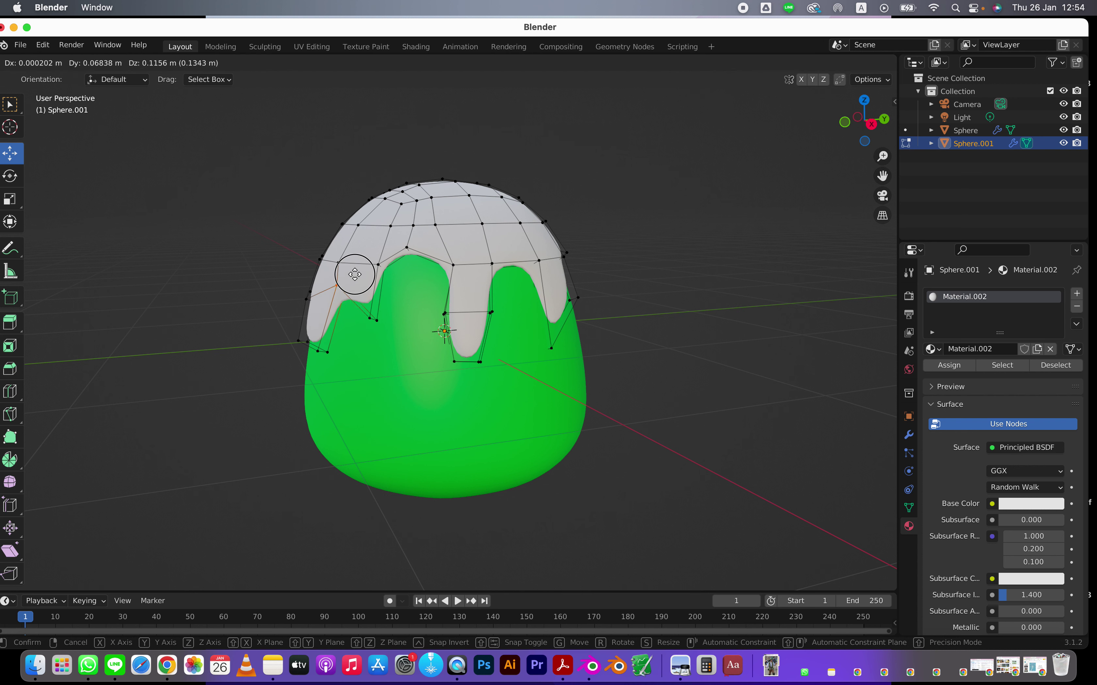
click(353, 275)
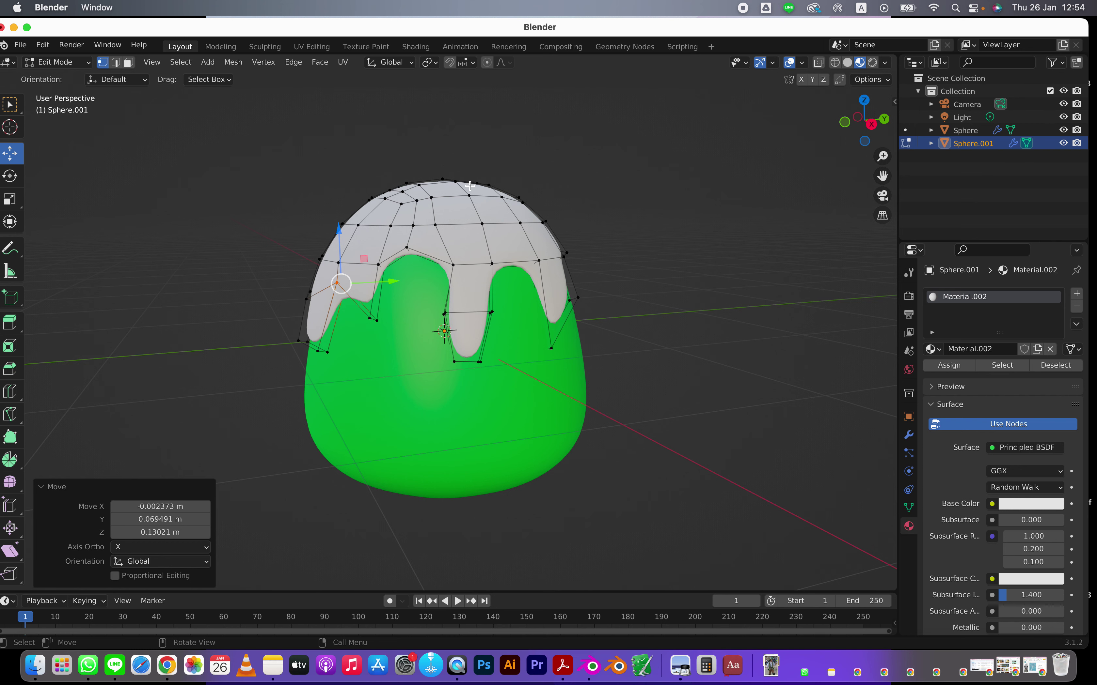
Step: Switch to Preview and compare the reshaped topping with the bingsu reference illustration
drag(818, 29, 729, 27)
click(1038, 116)
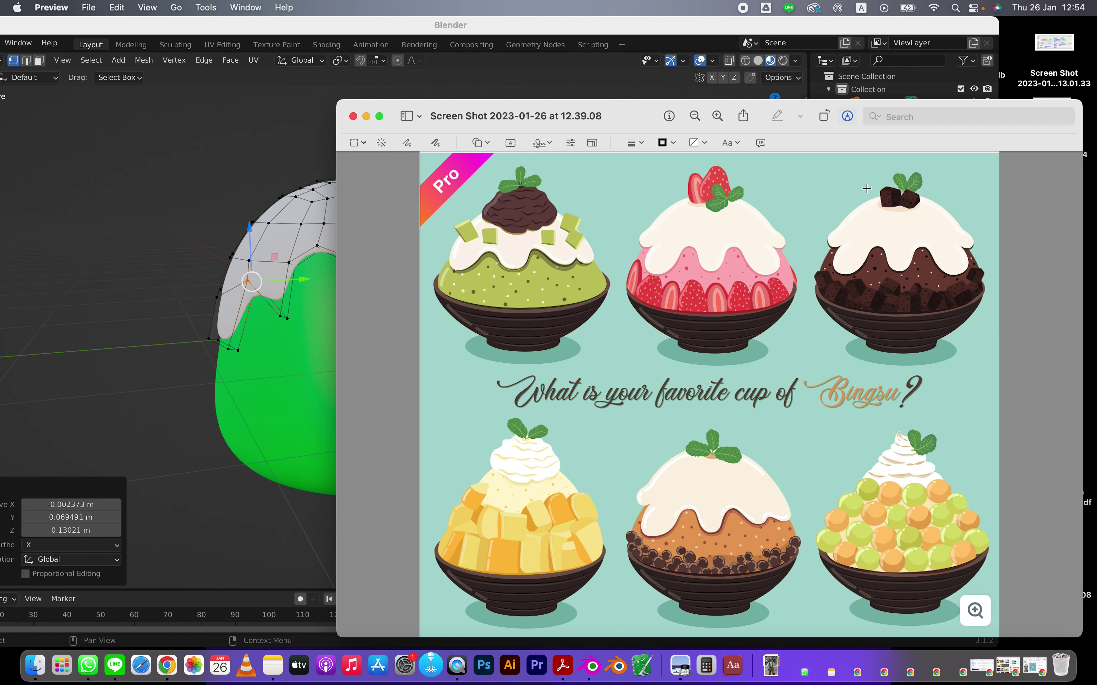